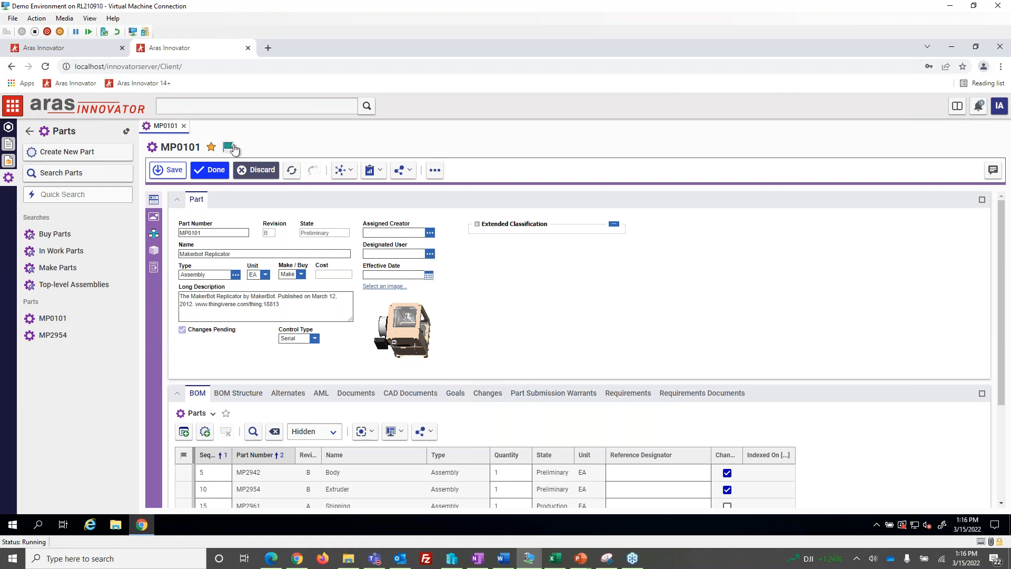
Switch to the local Chrome window and open part MP0101 on the innovatorserver site
{"action": "left_click", "coordinate": [298, 561]}
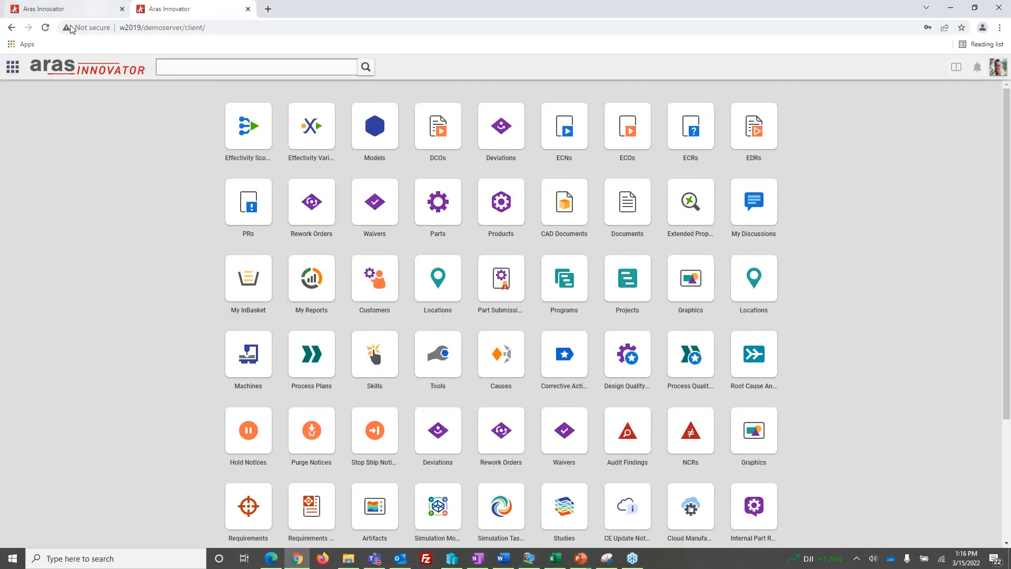
{"action": "left_click", "coordinate": [79, 12]}
{"action": "left_click", "coordinate": [11, 75]}
{"action": "left_click", "coordinate": [10, 159]}
{"action": "left_click", "coordinate": [53, 280]}
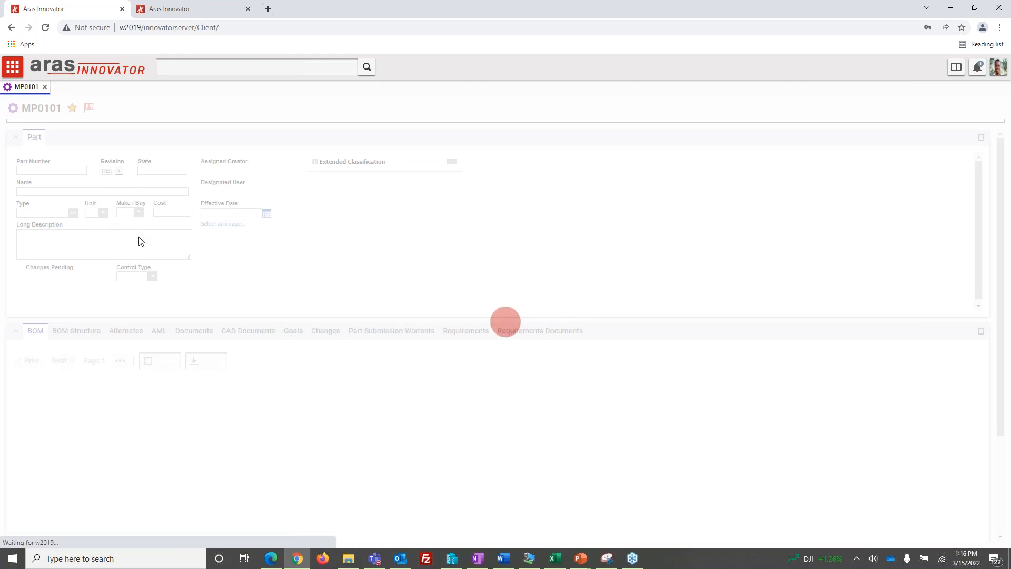
Run an unfiltered part search on the innovatorserver site to check how MP0101's claim is flagged
{"action": "left_click", "coordinate": [21, 75]}
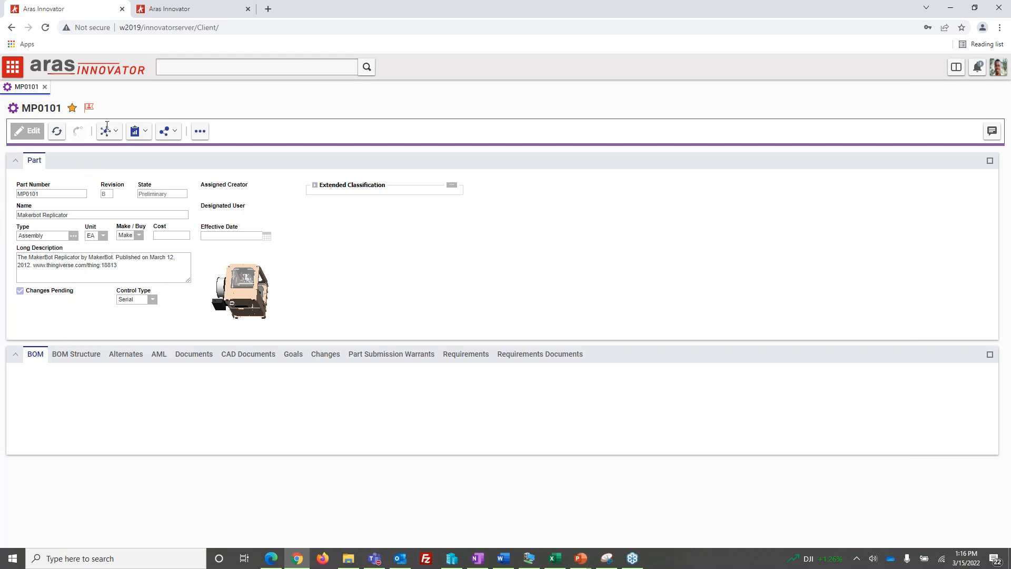
{"action": "left_click", "coordinate": [21, 72]}
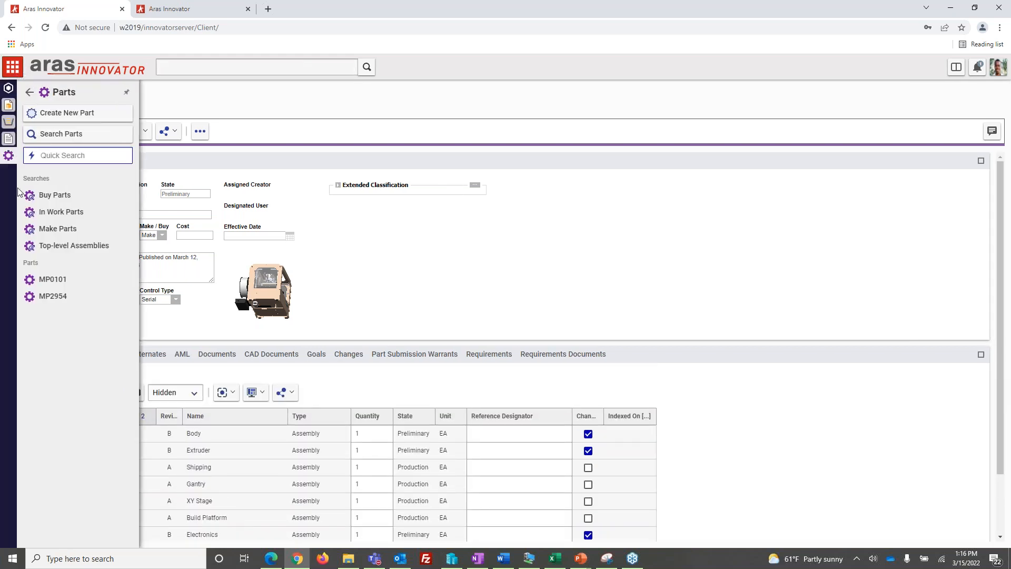
{"action": "left_click", "coordinate": [58, 141]}
{"action": "left_click", "coordinate": [37, 132]}
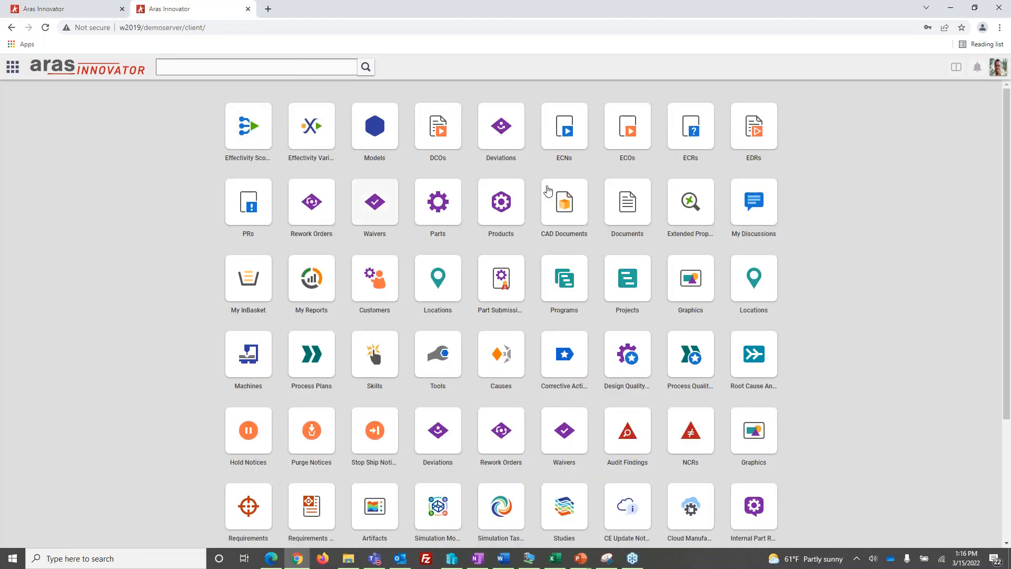
Return to the virtual machine and put part MP0101 on the DemoServer site into edit mode
{"action": "left_click", "coordinate": [160, 10]}
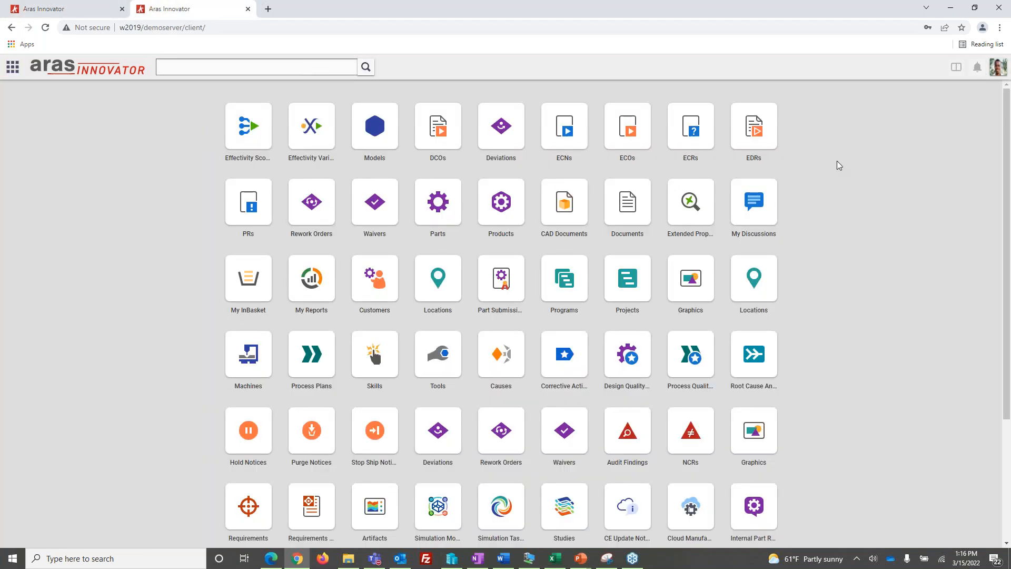
{"action": "left_click", "coordinate": [528, 557]}
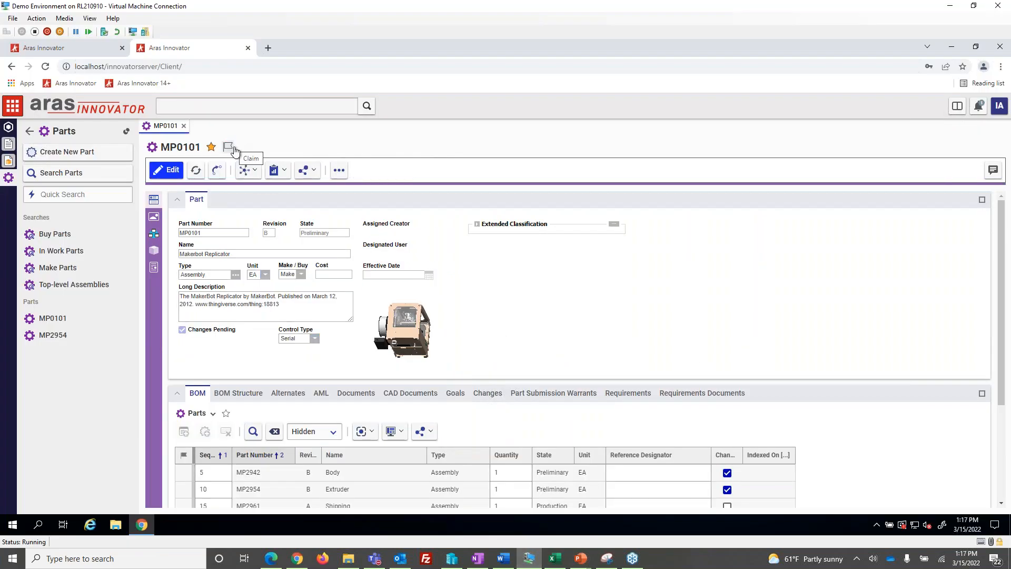
{"action": "left_click", "coordinate": [97, 47]}
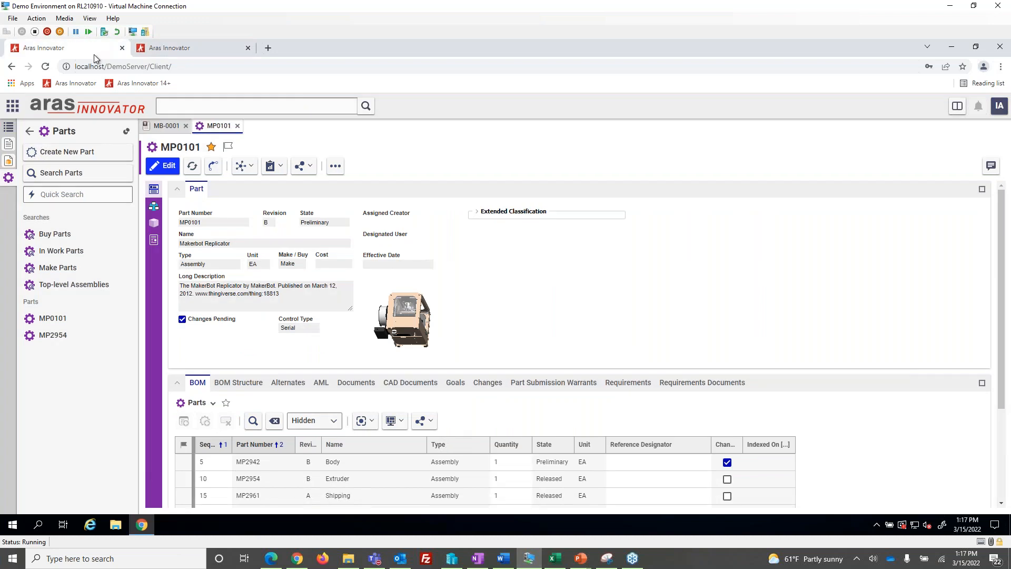
{"action": "left_click", "coordinate": [170, 169]}
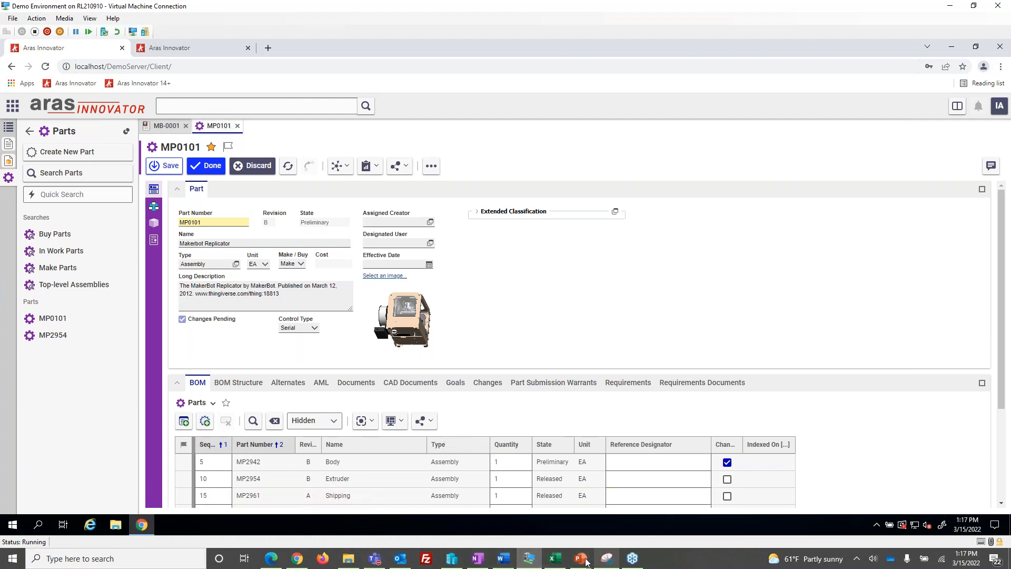
In the local Chrome window's demoserver site, search the parts and open MP0101 to view its lock, keeping the page open
{"action": "left_click", "coordinate": [297, 558]}
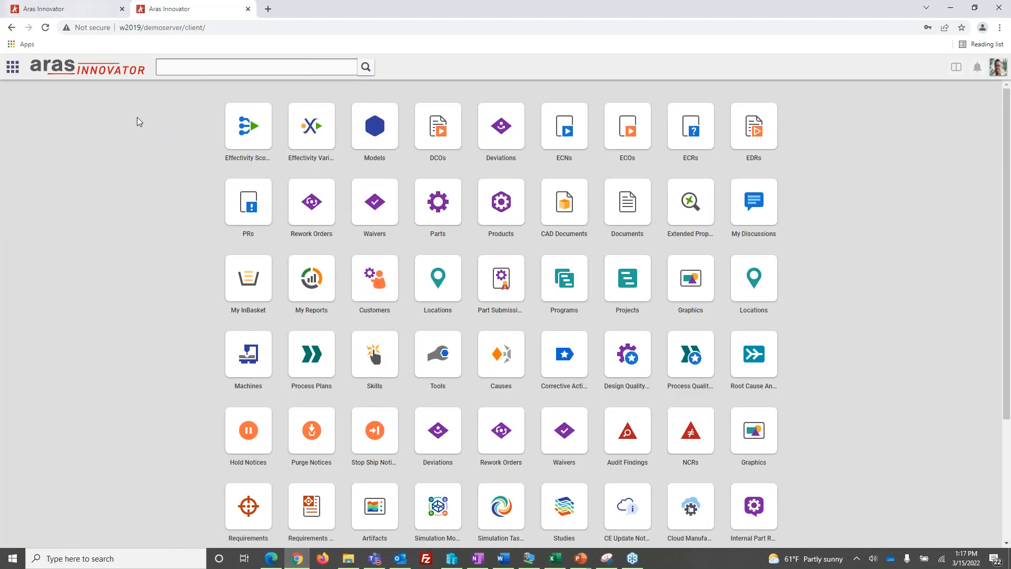
{"action": "left_click", "coordinate": [12, 67]}
{"action": "left_click", "coordinate": [13, 158]}
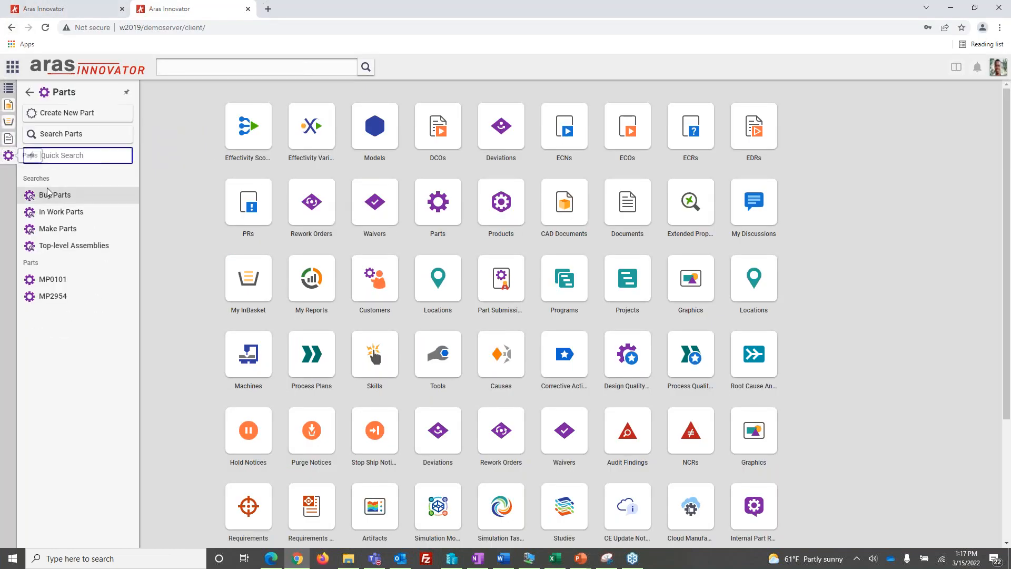
{"action": "left_click", "coordinate": [74, 138]}
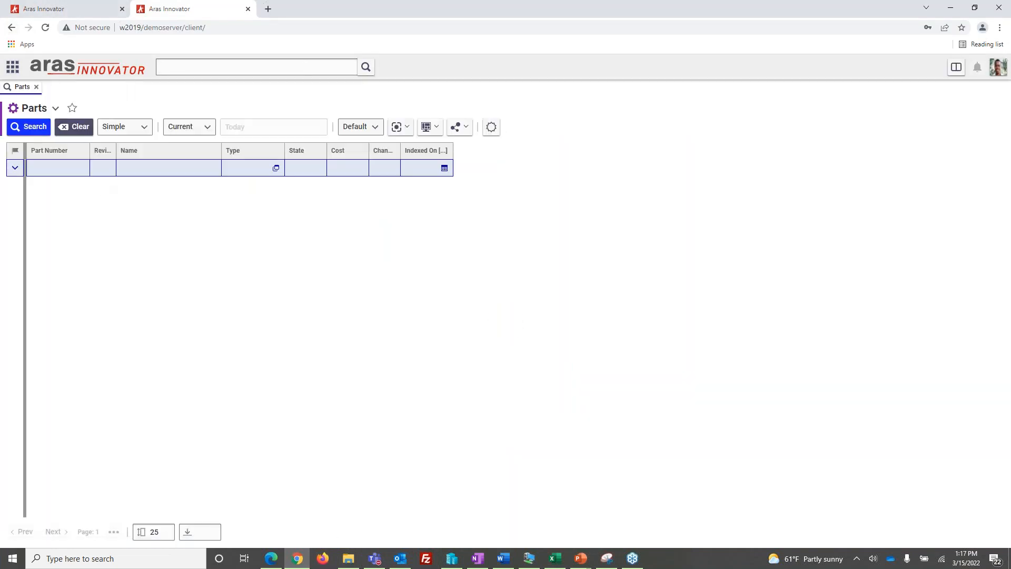
{"action": "right_click", "coordinate": [60, 186]}
{"action": "left_click", "coordinate": [71, 193]}
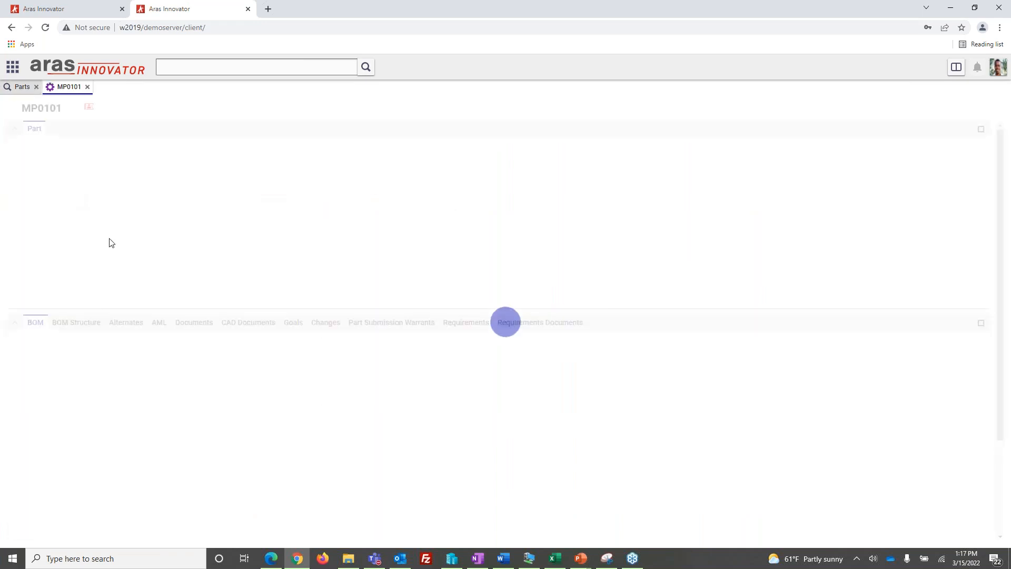
{"action": "left_click", "coordinate": [249, 9]}
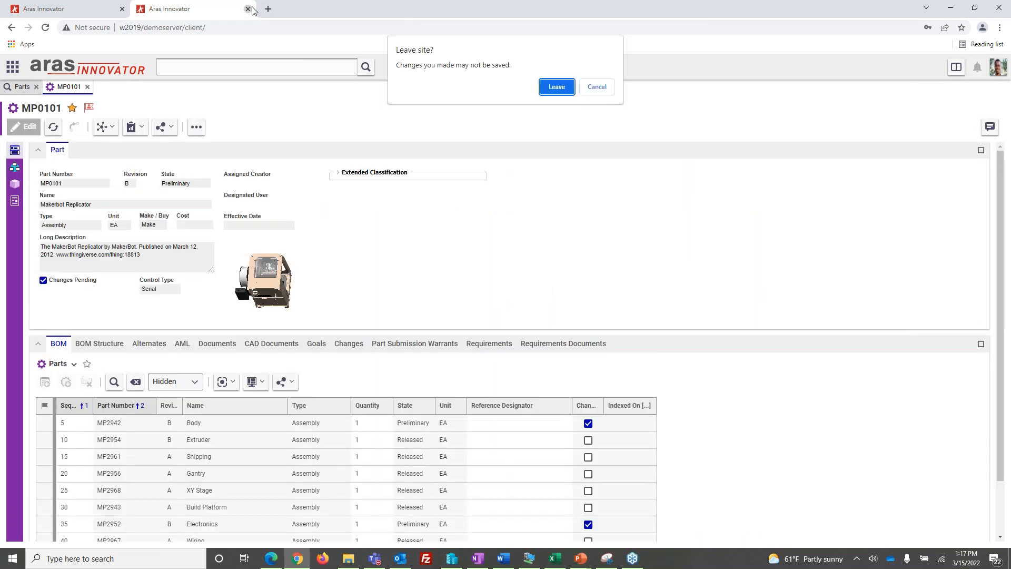
{"action": "left_click", "coordinate": [597, 87]}
Return to the virtual machine, discard the open edit of MP0101 and claim the part
{"action": "left_click", "coordinate": [529, 557]}
{"action": "left_click", "coordinate": [254, 175]}
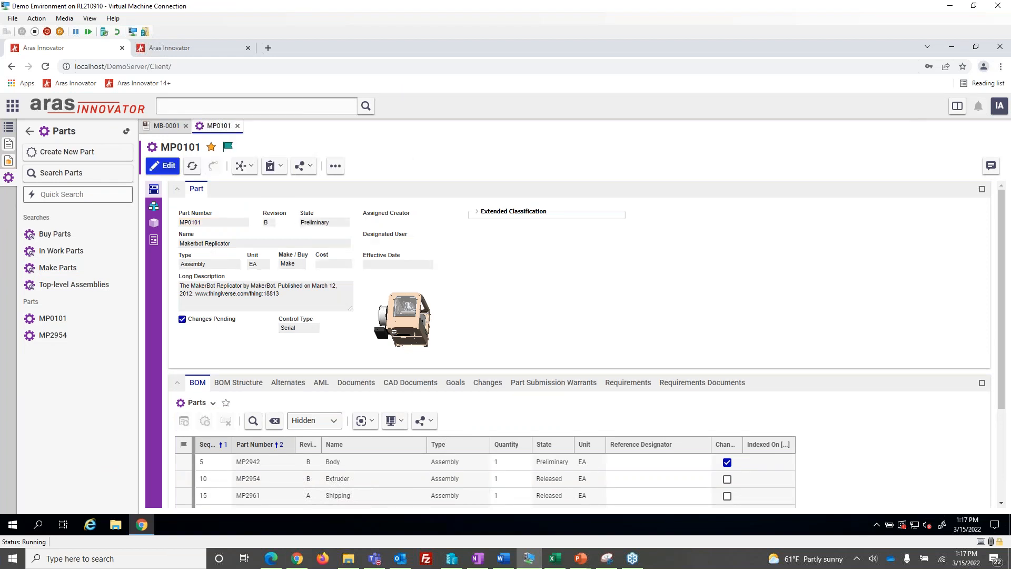
{"action": "left_click", "coordinate": [163, 166]}
{"action": "left_click", "coordinate": [277, 294]}
{"action": "left_click_drag", "start_coordinate": [276, 294], "coordinate": [197, 303]}
{"action": "key", "text": "BackSpace"}
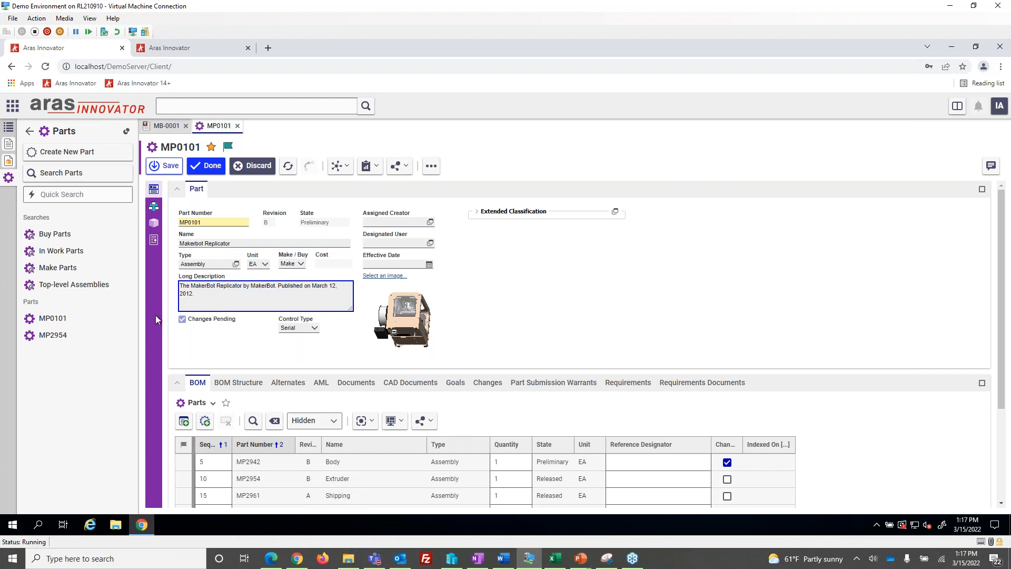
{"action": "left_click", "coordinate": [205, 166]}
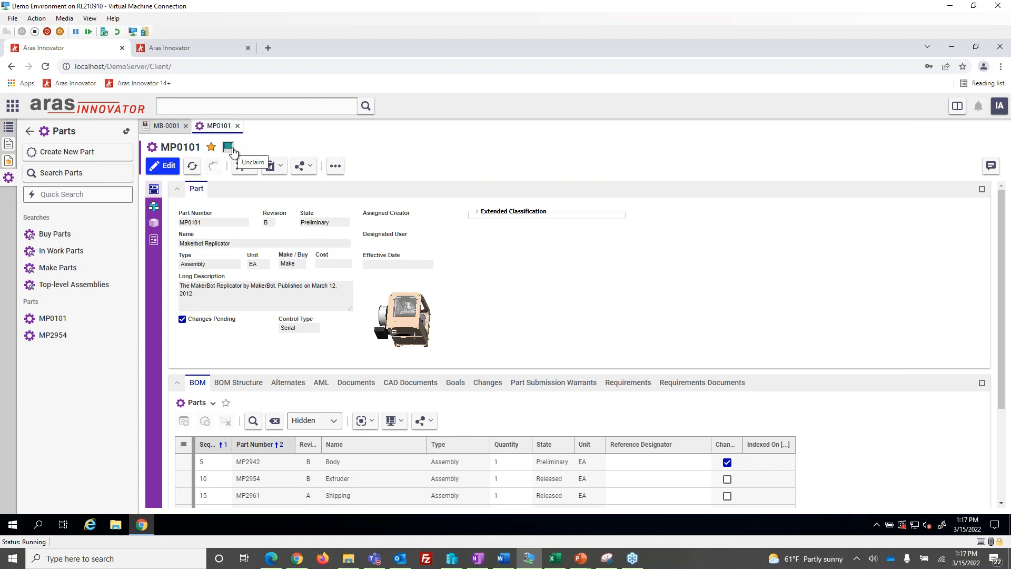
Review the Claim & Edit slide in the PowerPoint slide show and return to the virtual machine
{"action": "key", "text": "alt+Tab"}
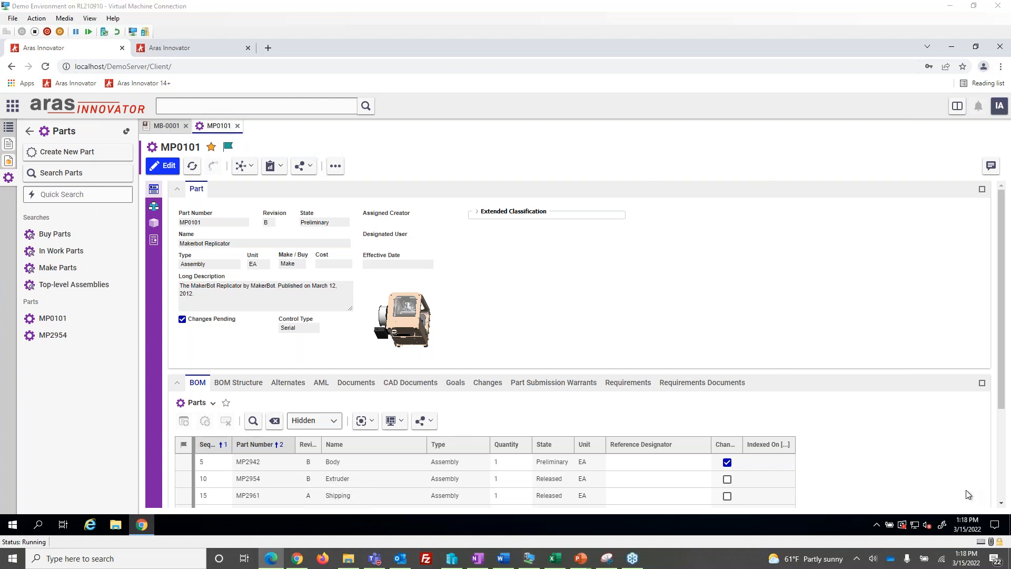
{"action": "mouse_move", "coordinate": [581, 557]}
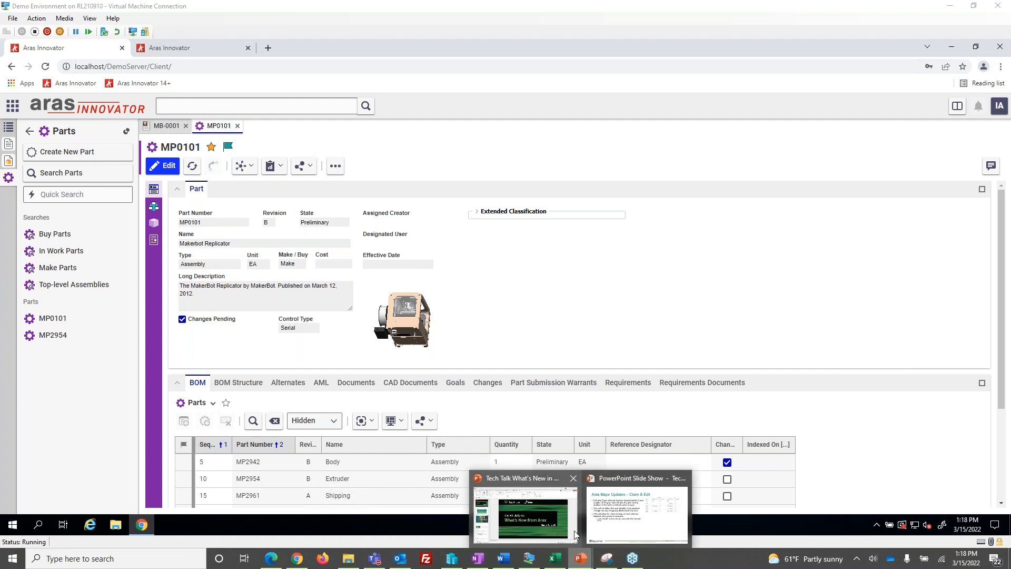
{"action": "left_click", "coordinate": [612, 513]}
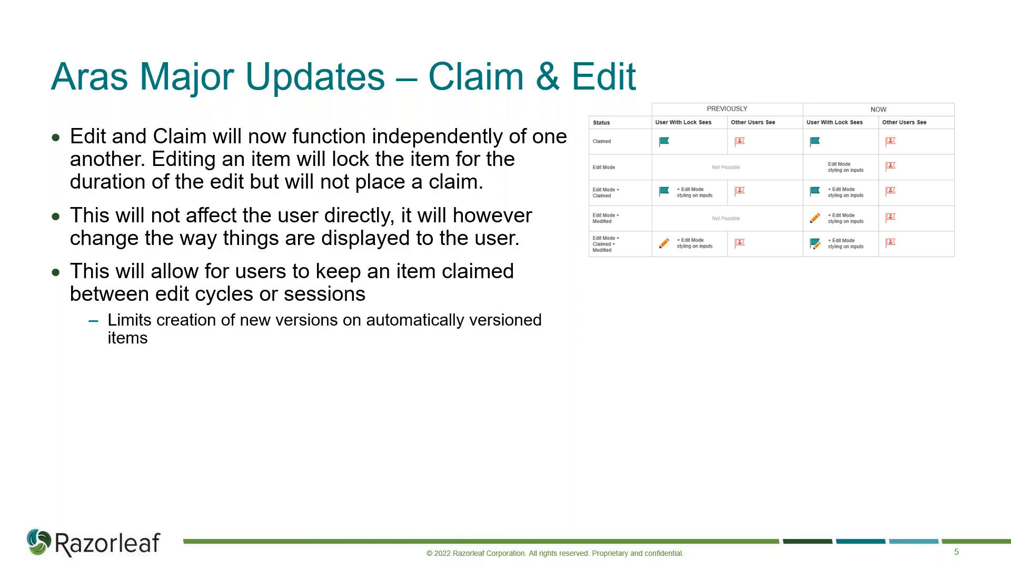
{"action": "key", "text": "alt+Tab"}
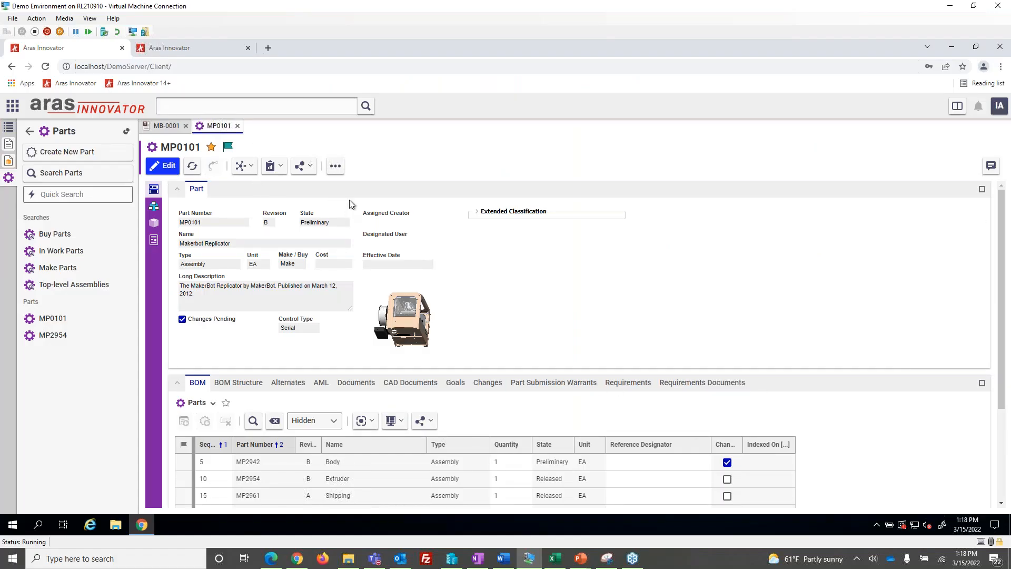
Unclaim and close part MP0101, and leave the browser page of the innovatorserver site
{"action": "left_click", "coordinate": [228, 147]}
{"action": "left_click", "coordinate": [237, 125]}
{"action": "left_click", "coordinate": [248, 47]}
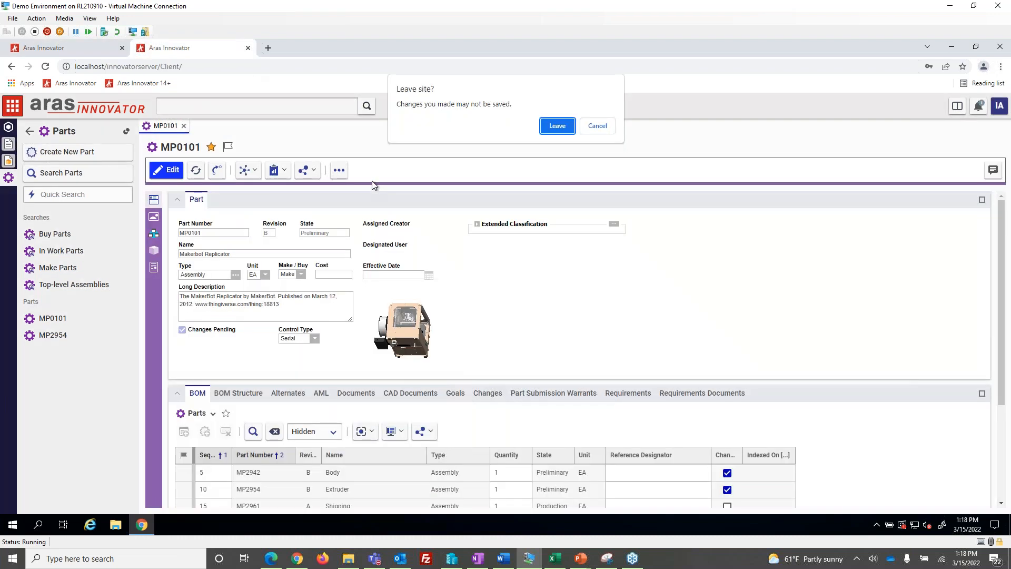
{"action": "left_click", "coordinate": [555, 127]}
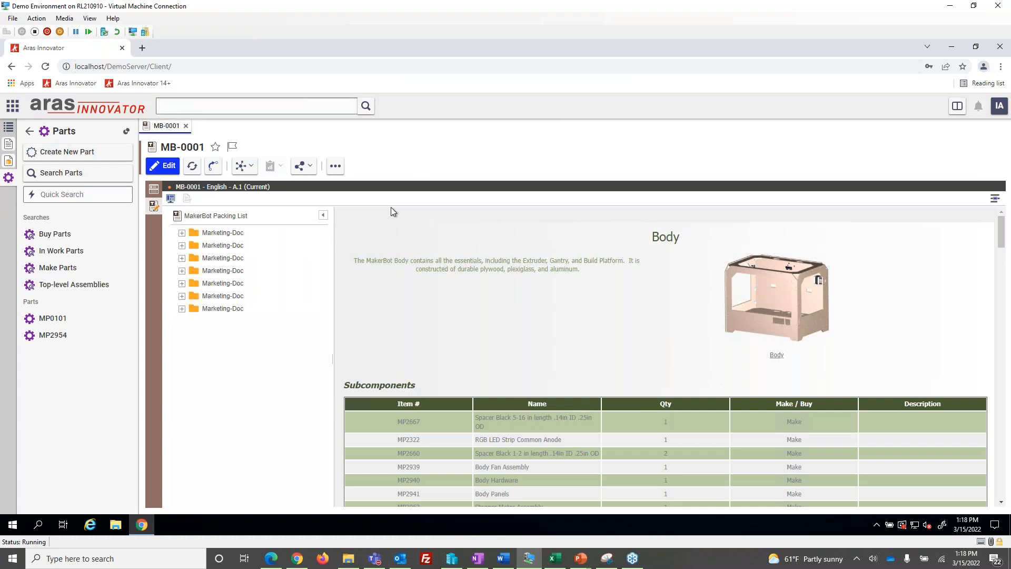
View technical document MB-0001's properties form and the find-and-replace options in its content editor
{"action": "left_click", "coordinate": [152, 189]}
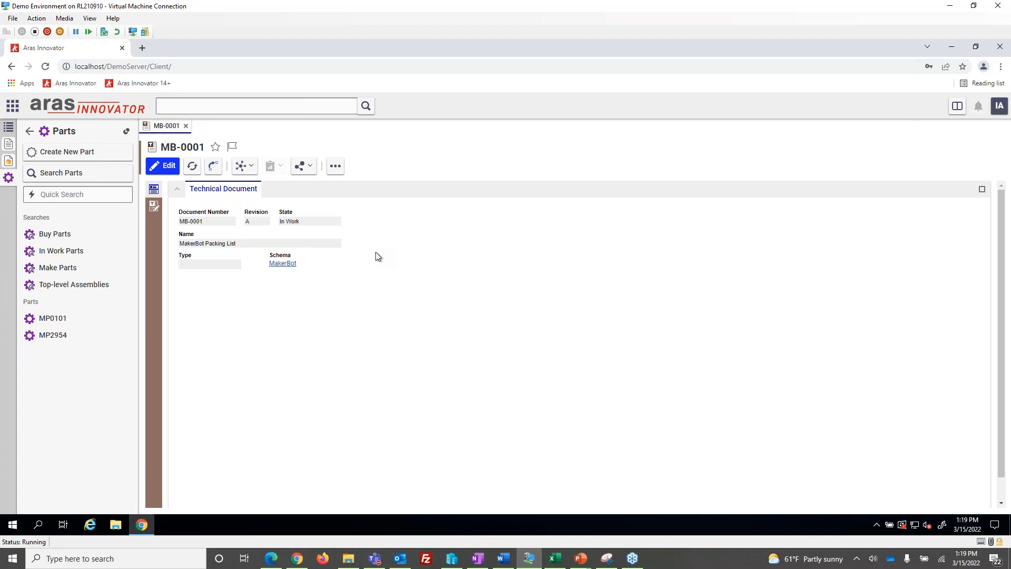
{"action": "left_click", "coordinate": [154, 205]}
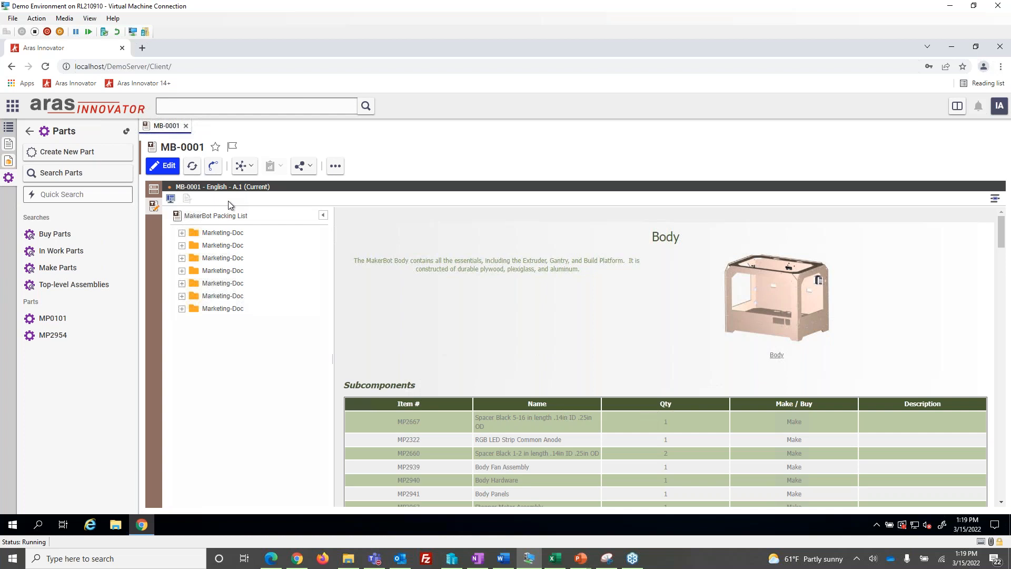
{"action": "left_click", "coordinate": [994, 199]}
{"action": "left_click", "coordinate": [987, 225]}
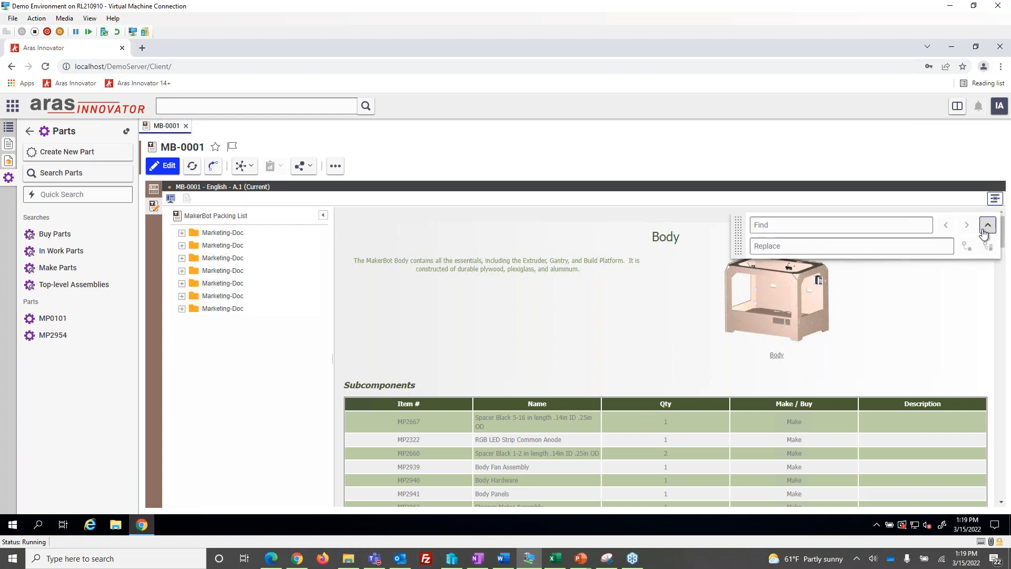
{"action": "left_click", "coordinate": [995, 199]}
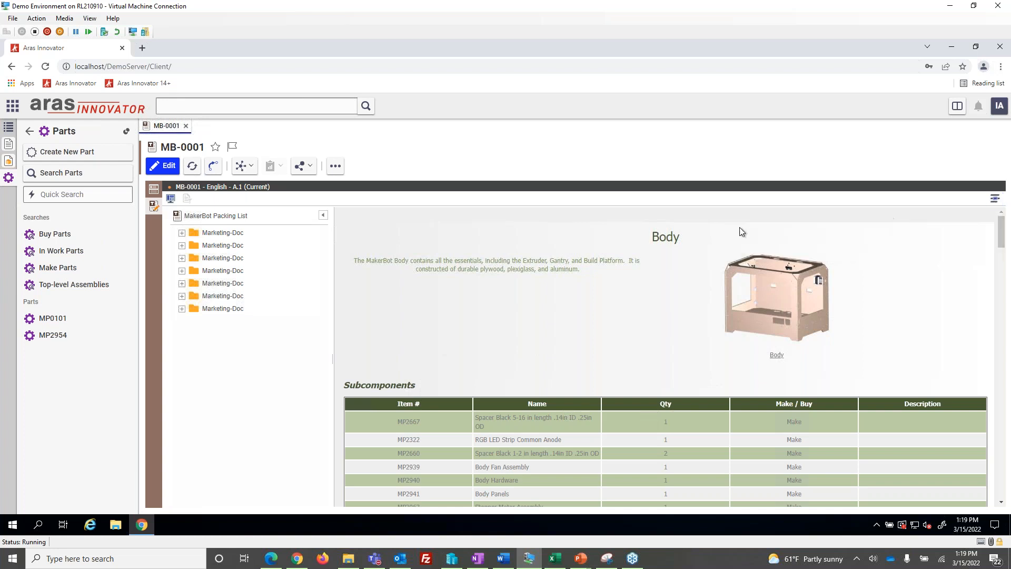
Open the Document View settings of MB-0001 and examine the Region filter and Language choices
{"action": "left_click", "coordinate": [171, 199]}
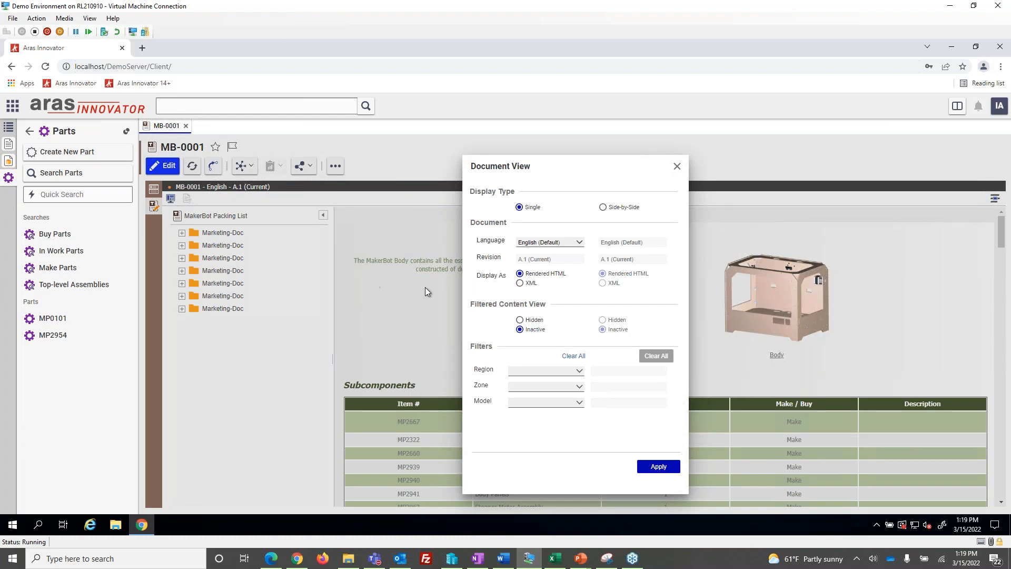
{"action": "left_click", "coordinate": [579, 371]}
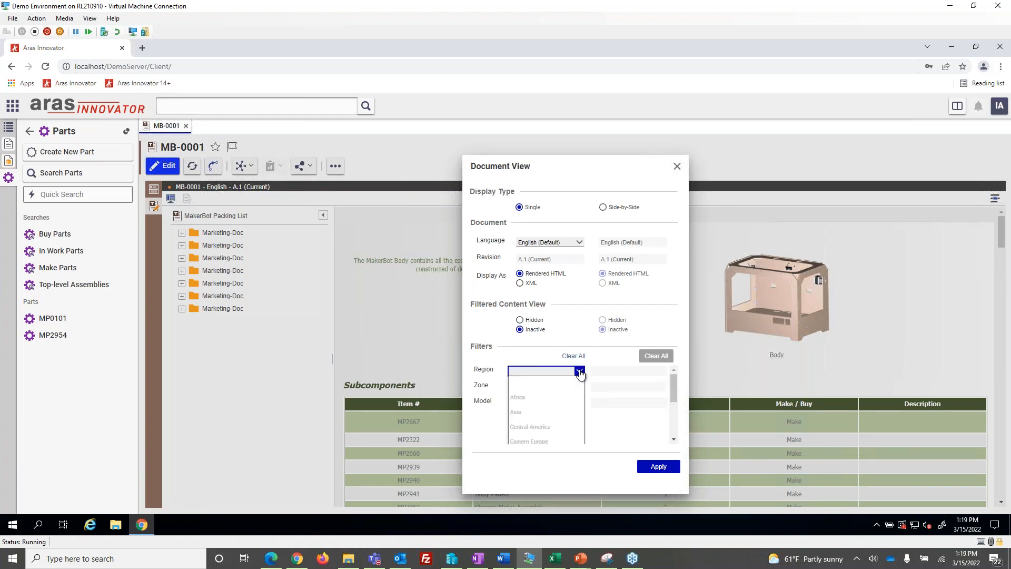
{"action": "left_click", "coordinate": [579, 371]}
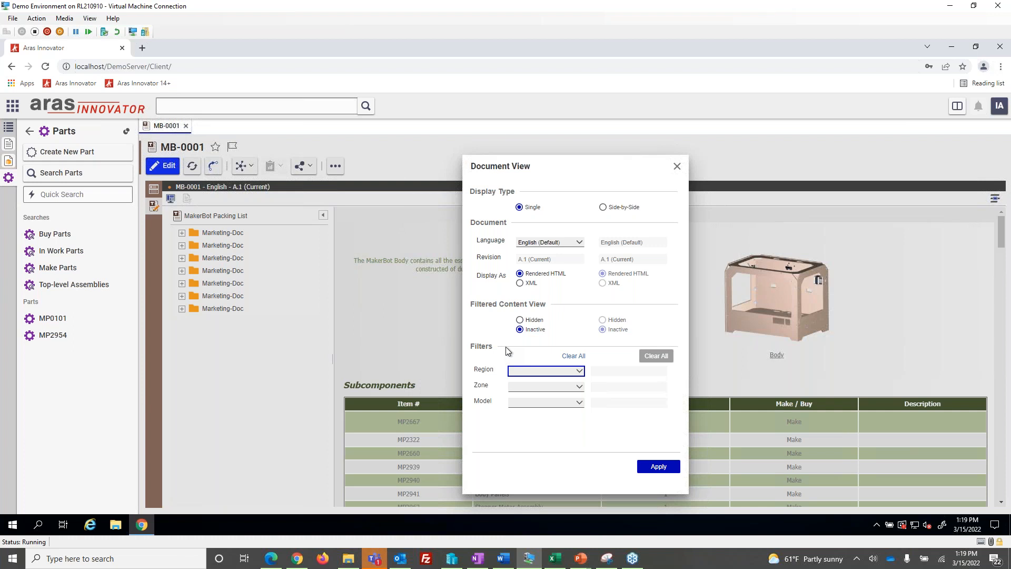
{"action": "left_click", "coordinate": [579, 242]}
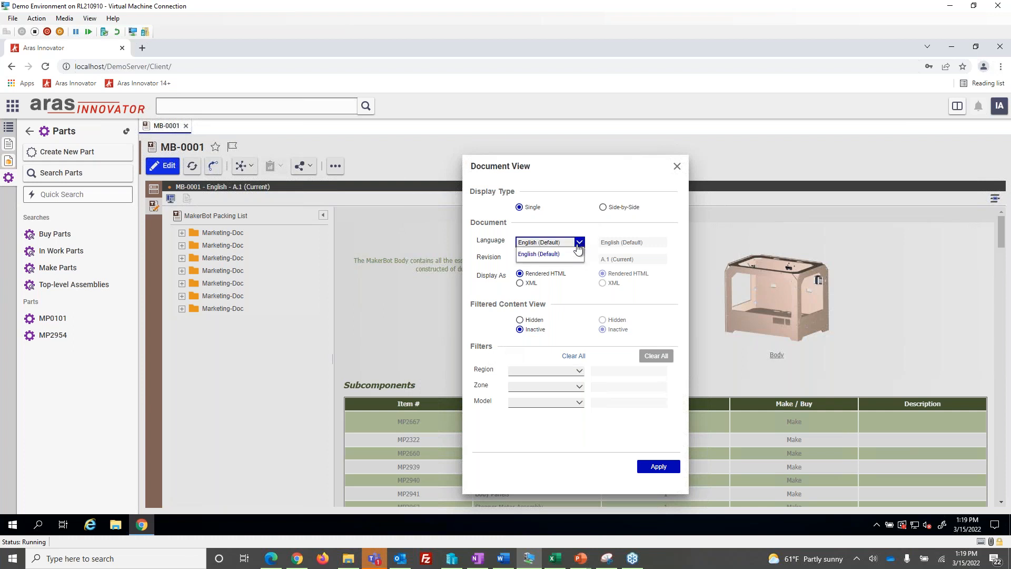
{"action": "left_click", "coordinate": [558, 254]}
Examine the revision and language choices of the Side-by-Side display type, and set the display back to Single
{"action": "left_click", "coordinate": [603, 207]}
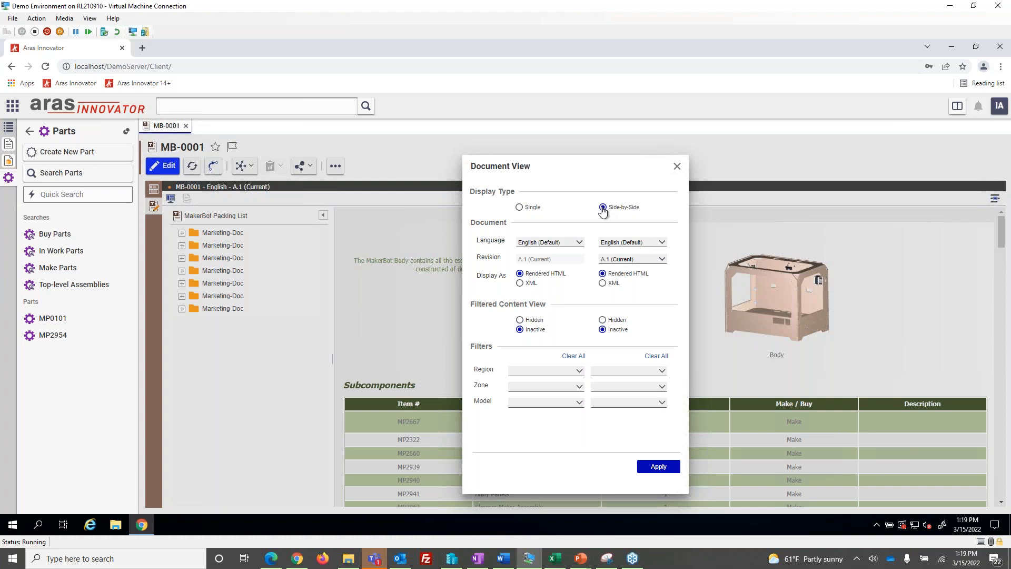
{"action": "left_click", "coordinate": [663, 259]}
{"action": "left_click", "coordinate": [661, 242]}
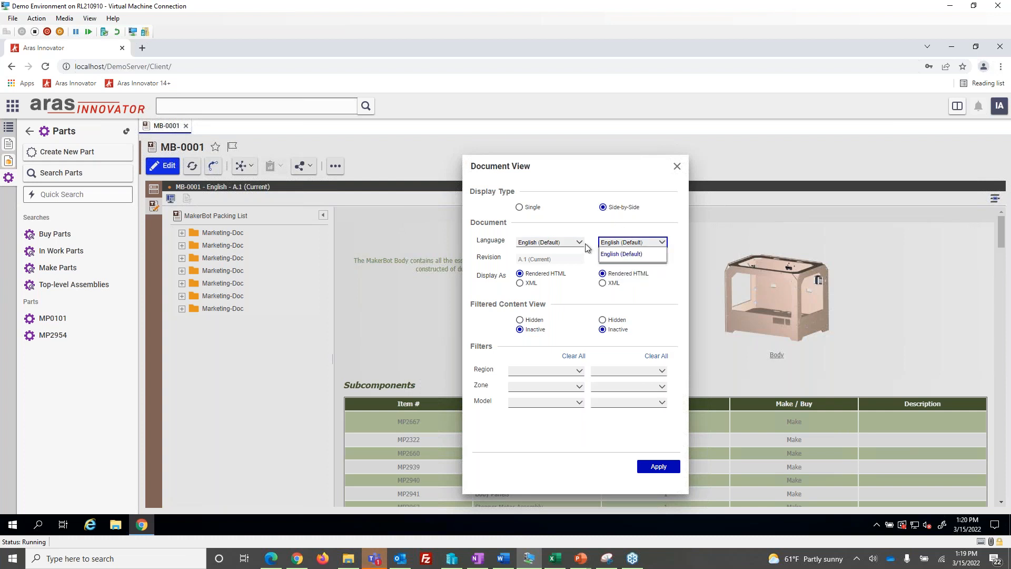
{"action": "left_click", "coordinate": [654, 256]}
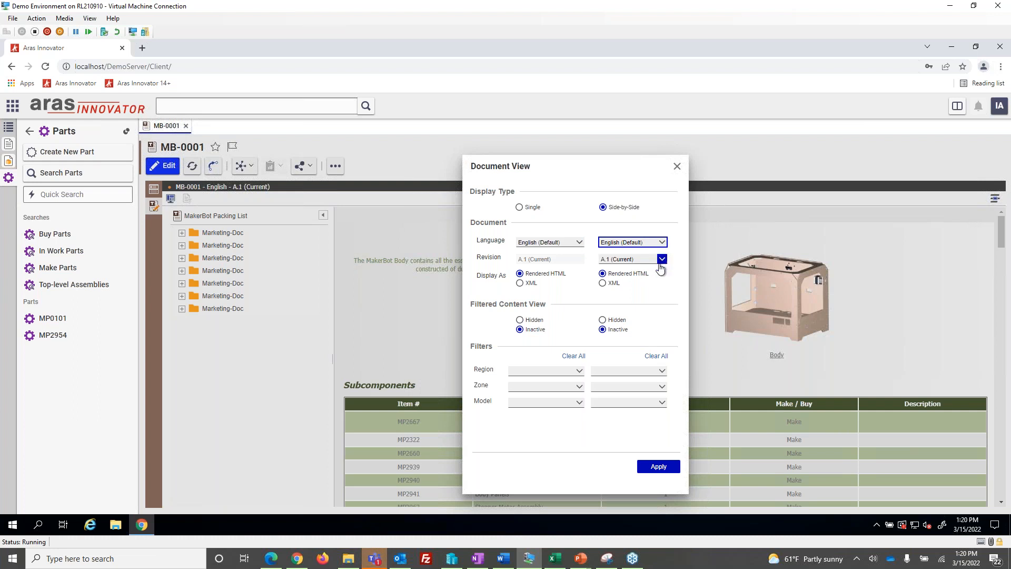
{"action": "left_click", "coordinate": [519, 207]}
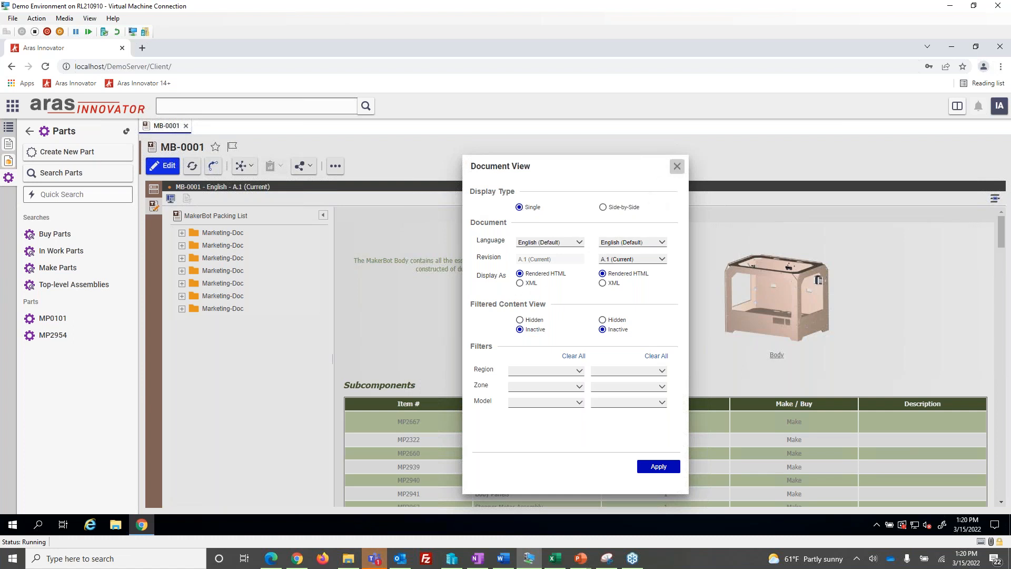
Close the Document View settings, expand MB-0001's first Marketing-Doc section and highlight its Body title in the content
{"action": "left_click", "coordinate": [676, 167]}
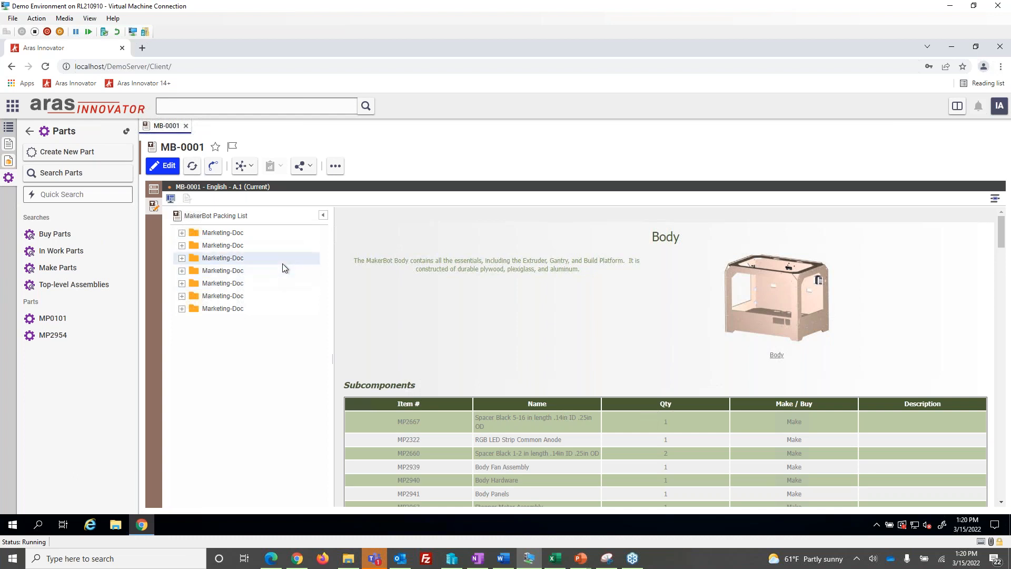
{"action": "left_click", "coordinate": [181, 233]}
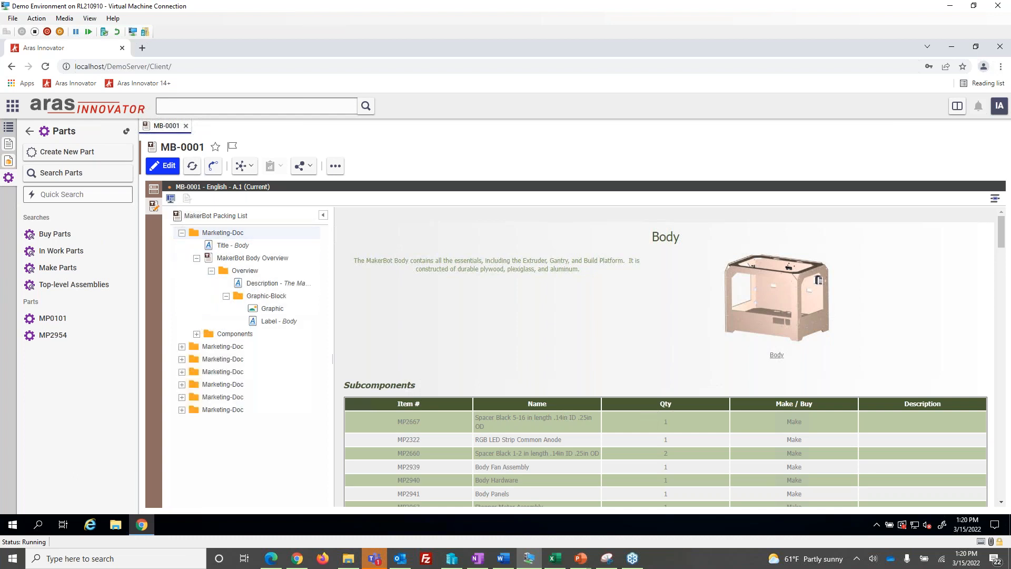
{"action": "left_click", "coordinate": [246, 248]}
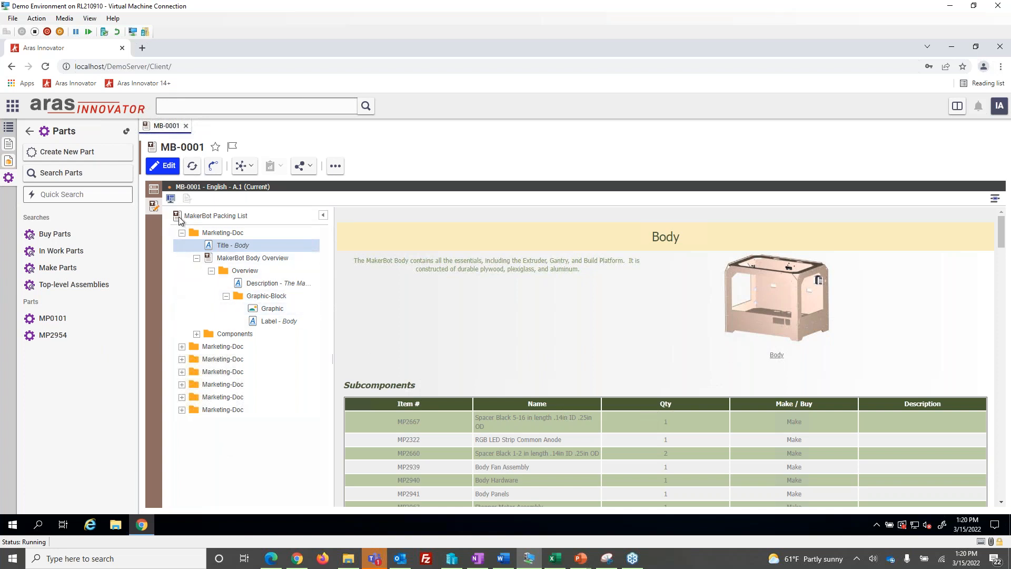
Open the referenced MakerBot Body Overview document as its own item, expand its full structure and select the Description text
{"action": "left_click", "coordinate": [225, 261]}
{"action": "right_click", "coordinate": [226, 261]}
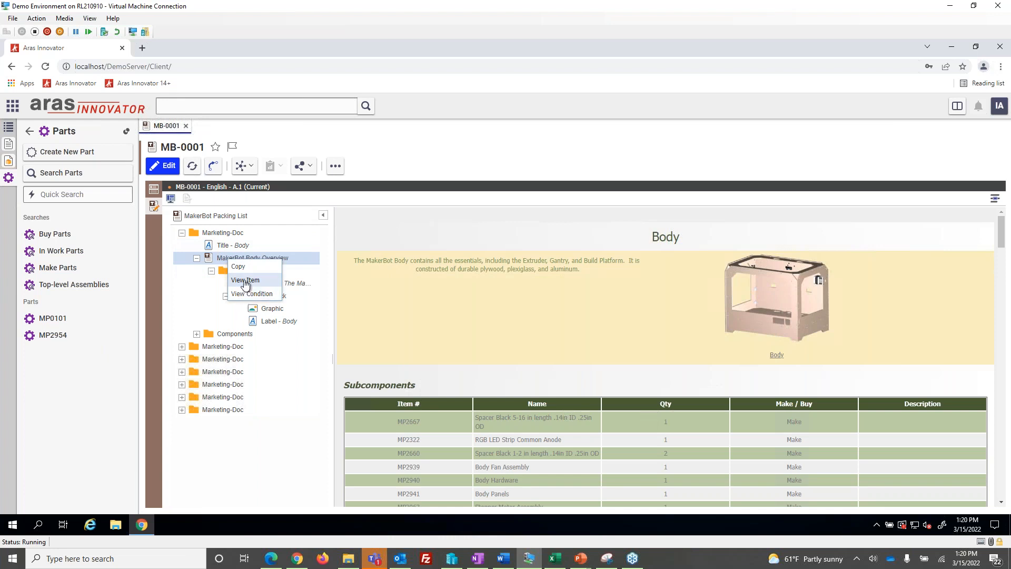
{"action": "left_click", "coordinate": [240, 280]}
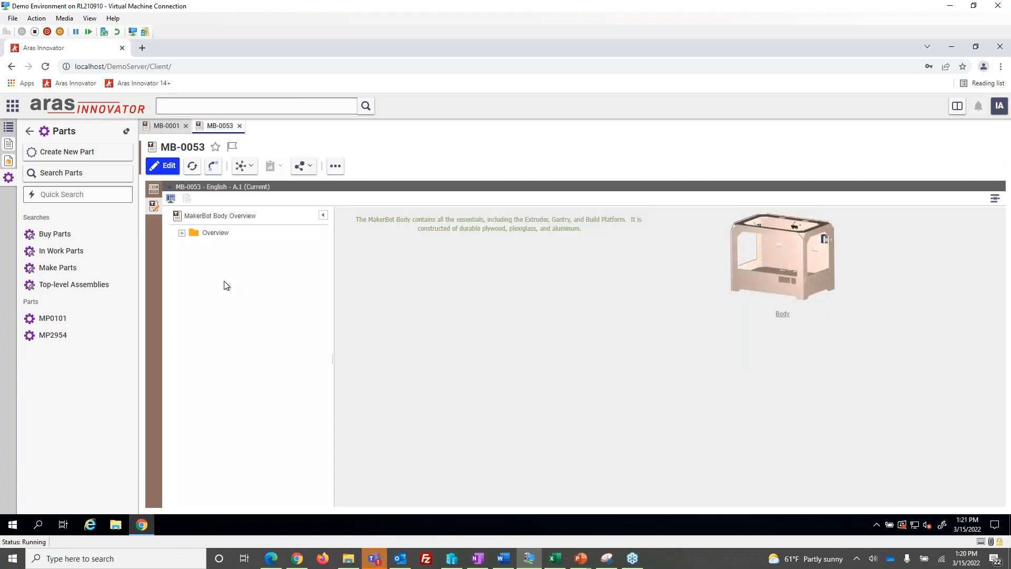
{"action": "left_click", "coordinate": [181, 232]}
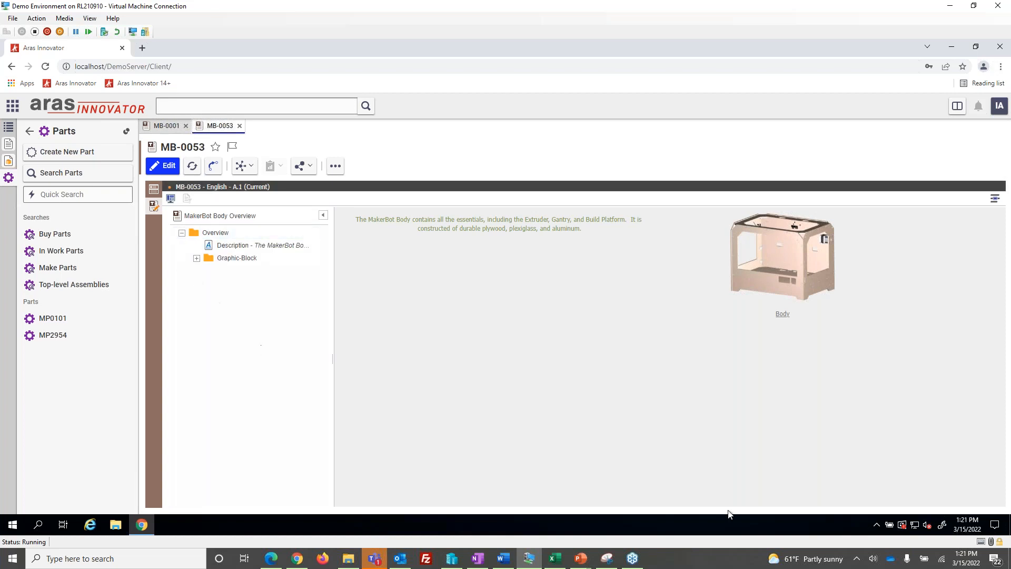
{"action": "left_click", "coordinate": [197, 258]}
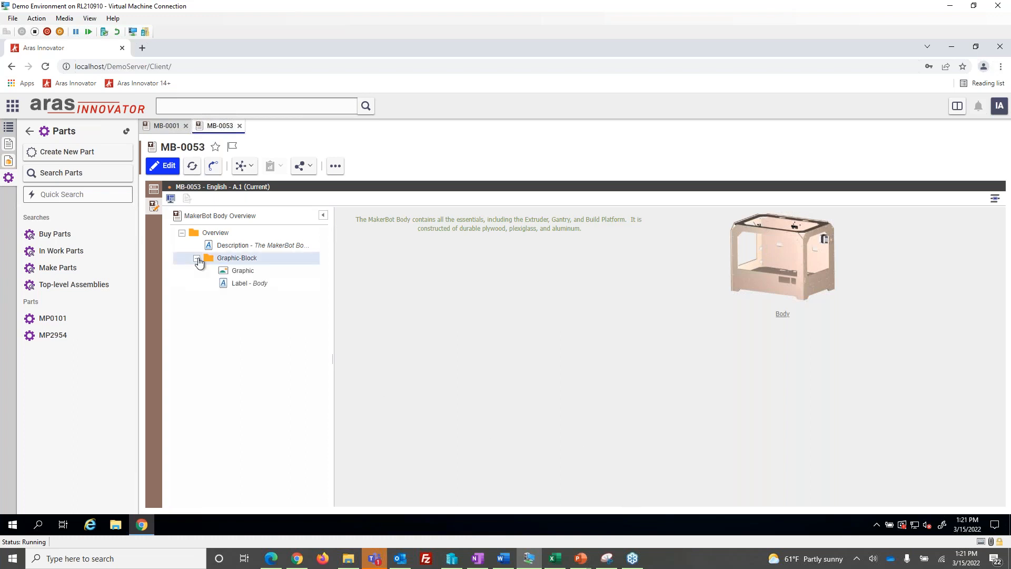
{"action": "left_click", "coordinate": [279, 245]}
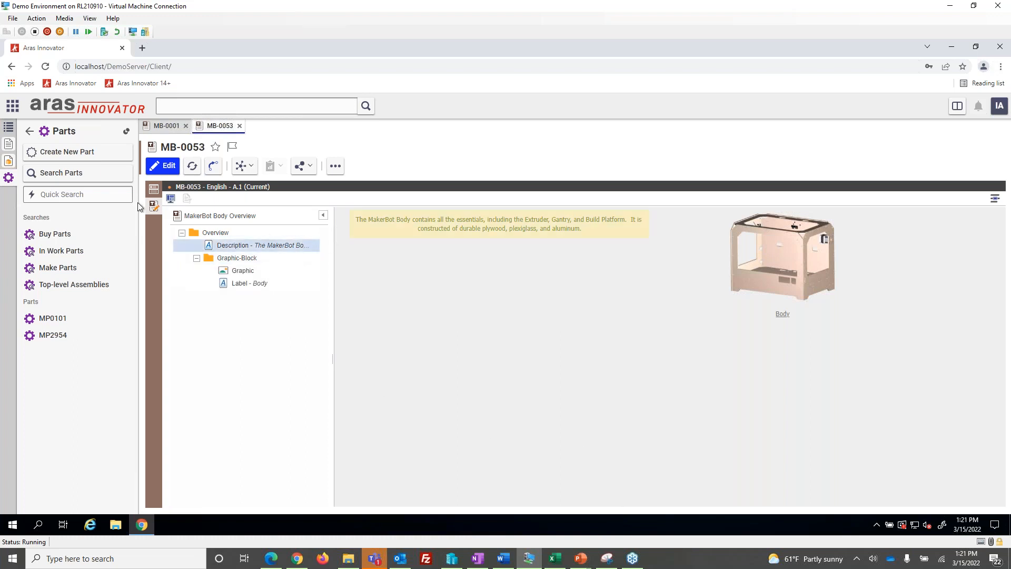
Append "Modification" to the end of MB-0053's Description, finish editing, and refresh parent document MB-0001
{"action": "left_click", "coordinate": [163, 166]}
{"action": "left_click", "coordinate": [587, 231]}
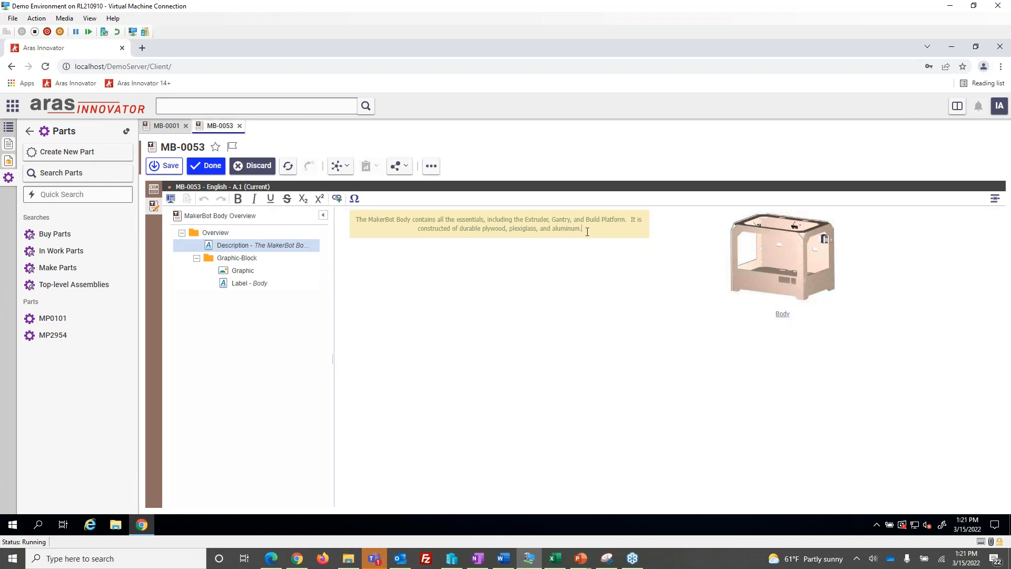
{"action": "type", "text": "Modification"}
{"action": "left_click", "coordinate": [206, 167]}
{"action": "left_click", "coordinate": [166, 125]}
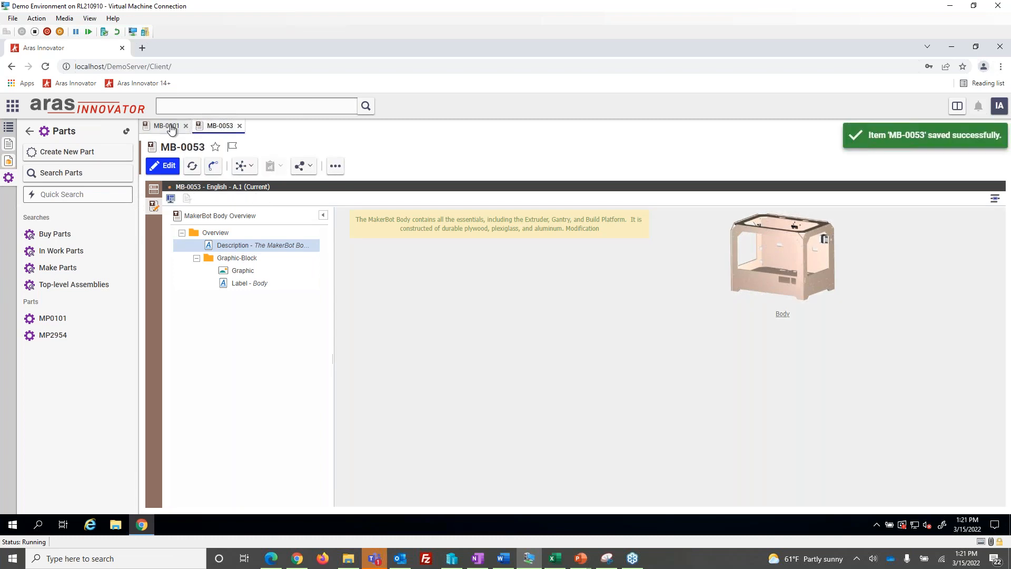
{"action": "left_click", "coordinate": [192, 167]}
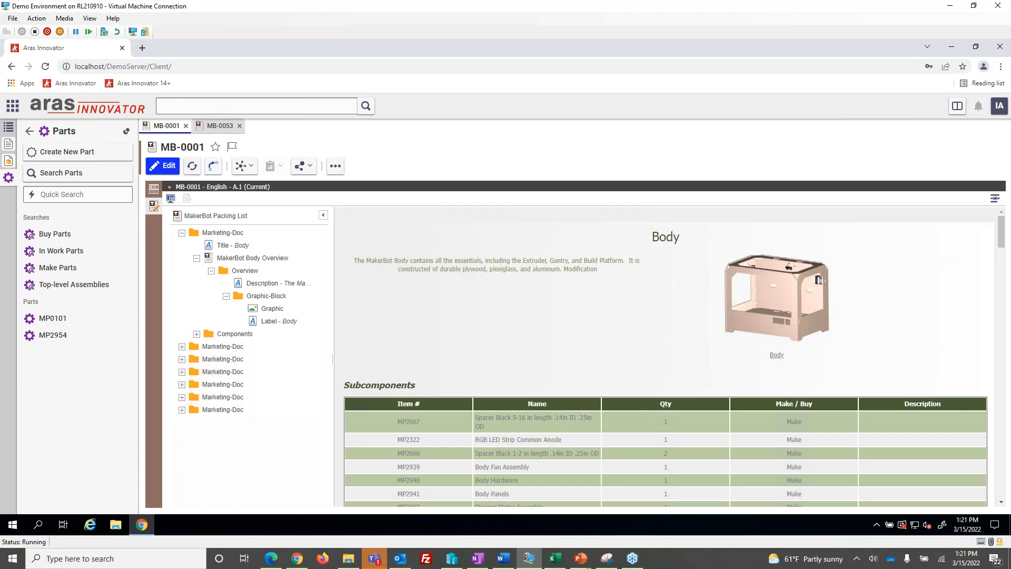
Reopen MB-0053 for editing and move the graphic out of the Graphic-Block to below the Overview section
{"action": "left_click", "coordinate": [216, 126]}
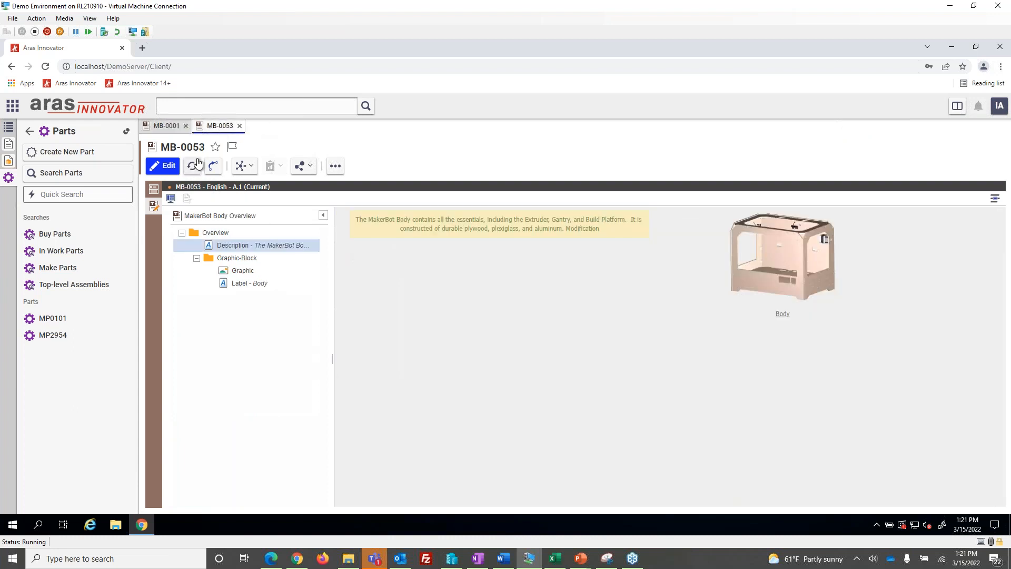
{"action": "left_click", "coordinate": [168, 165]}
{"action": "mouse_move", "coordinate": [766, 270]}
{"action": "left_mouse_down"}
{"action": "mouse_move", "coordinate": [727, 372]}
{"action": "mouse_move", "coordinate": [564, 395]}
{"action": "mouse_move", "coordinate": [757, 280]}
{"action": "mouse_move", "coordinate": [765, 265]}
{"action": "left_mouse_up"}
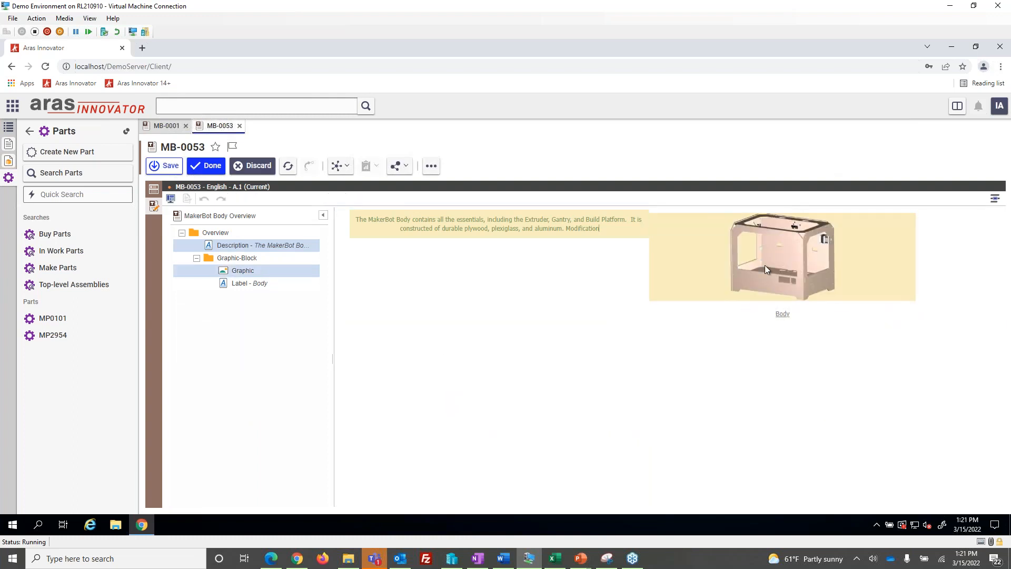
{"action": "left_click", "coordinate": [799, 255]}
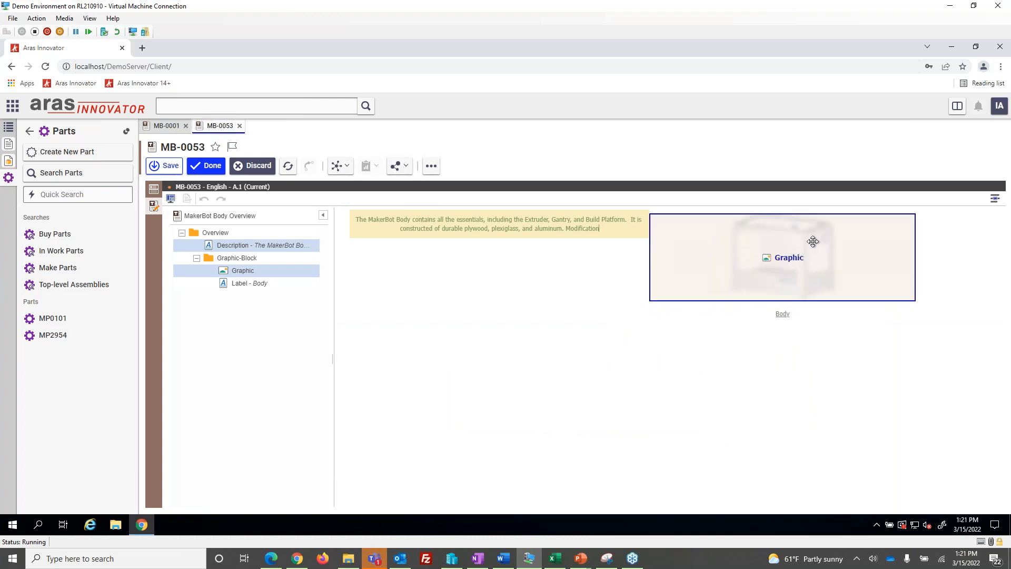
{"action": "left_click_drag", "start_coordinate": [762, 262], "coordinate": [569, 410]}
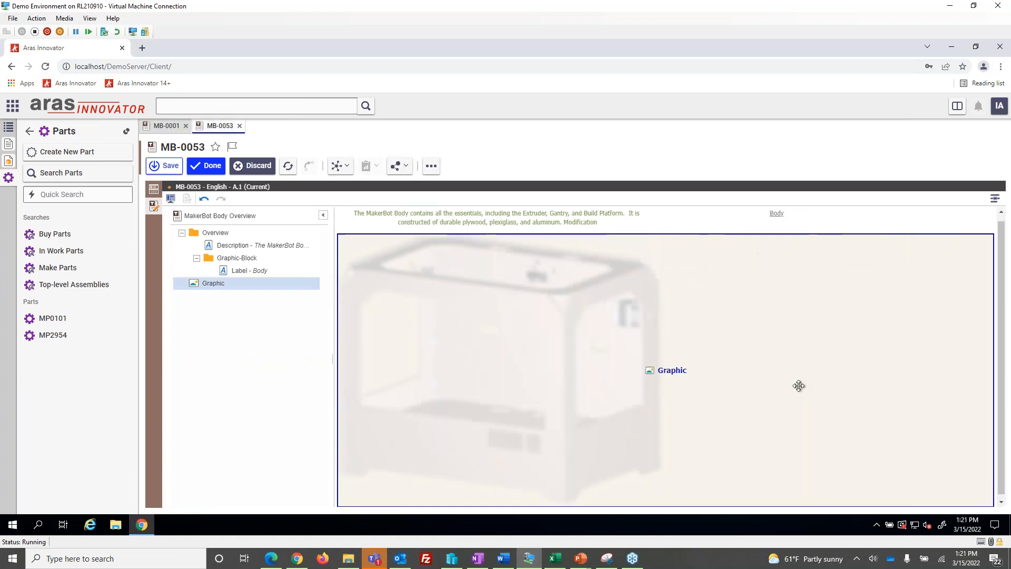
Move the graphic back into the Graphic-Block above its Body label, then finish editing and close MB-0053
{"action": "left_click_drag", "start_coordinate": [582, 369], "coordinate": [790, 287]}
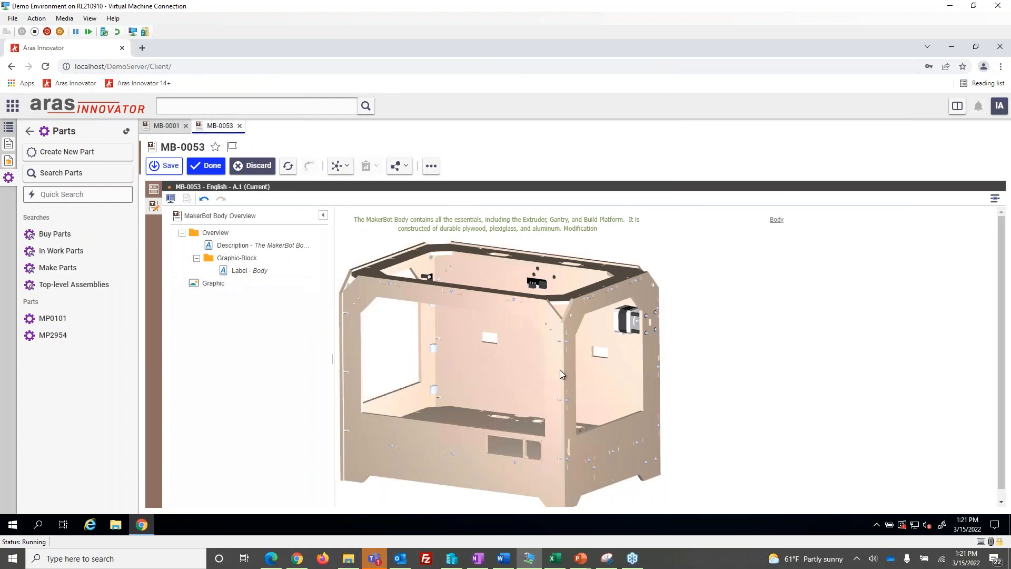
{"action": "left_click_drag", "start_coordinate": [550, 370], "coordinate": [771, 214]}
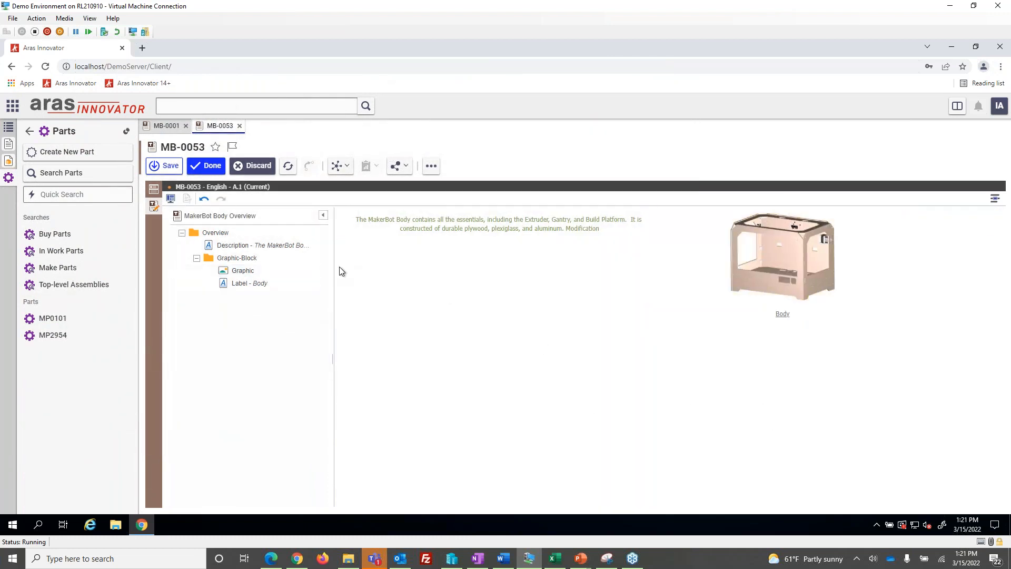
{"action": "left_click", "coordinate": [206, 166]}
{"action": "left_click", "coordinate": [239, 125]}
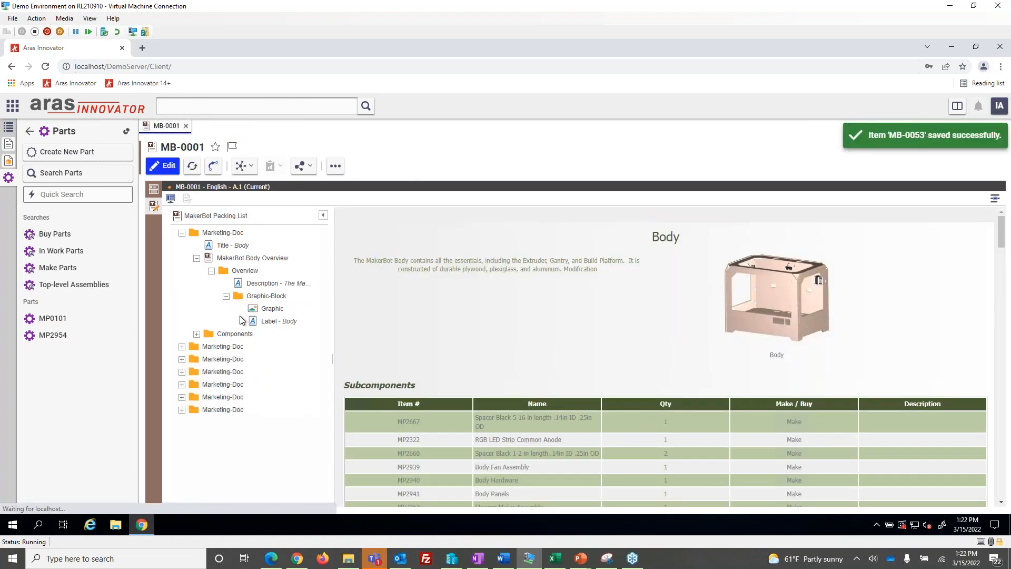
Put MB-0001 into edit mode and review the outlined Subcomponents table in the Extruder section
{"action": "left_click", "coordinate": [182, 232]}
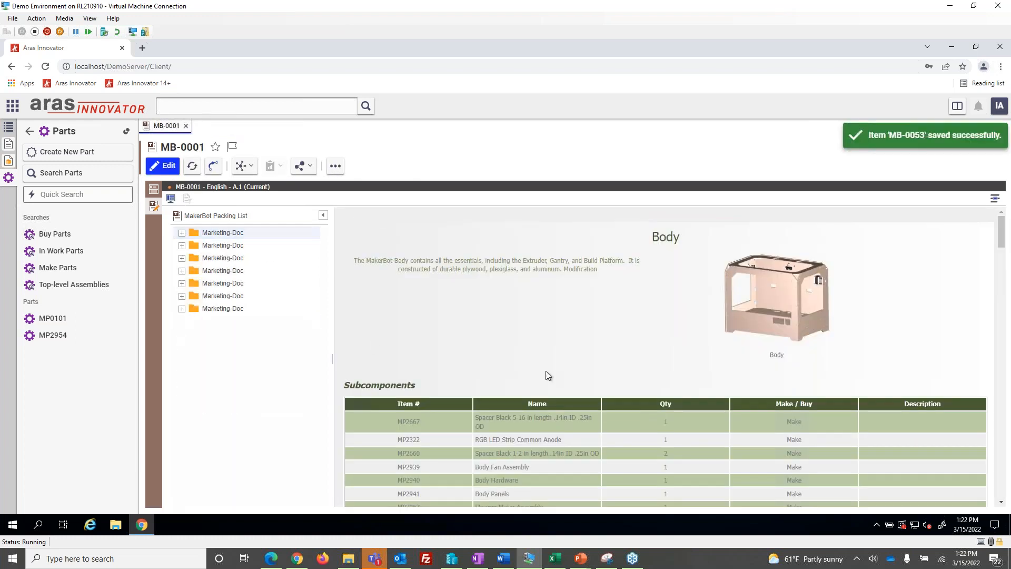
{"action": "scroll", "coordinate": [561, 376], "scroll_direction": "down", "scroll_amount": 1}
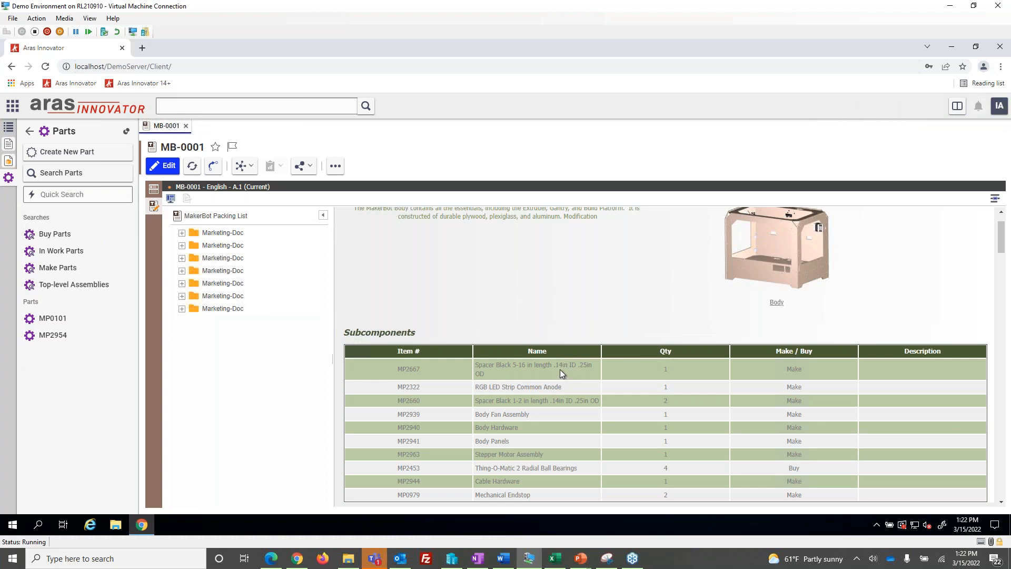
{"action": "scroll", "coordinate": [560, 368], "scroll_direction": "down", "scroll_amount": 1}
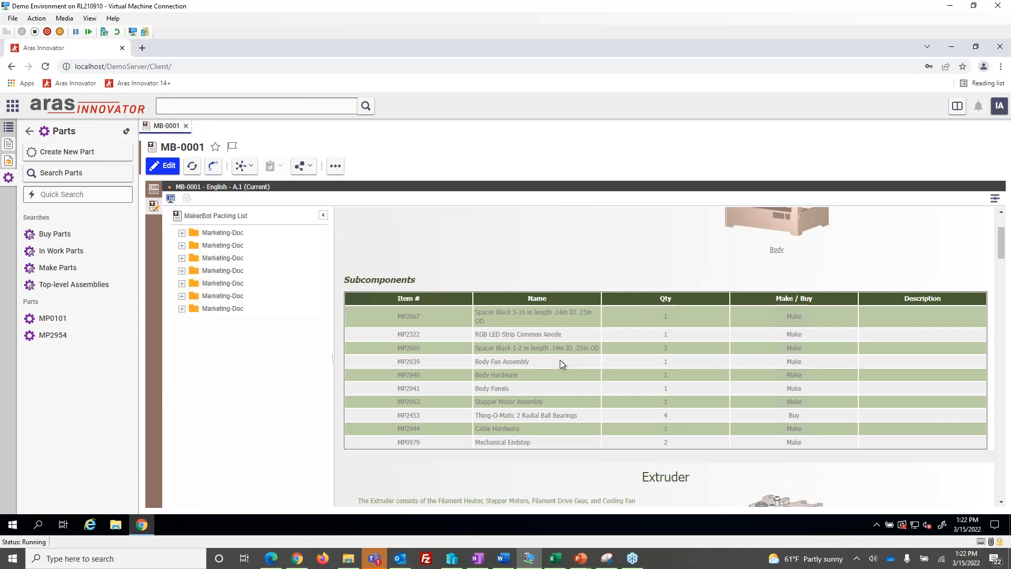
{"action": "left_click", "coordinate": [163, 165]}
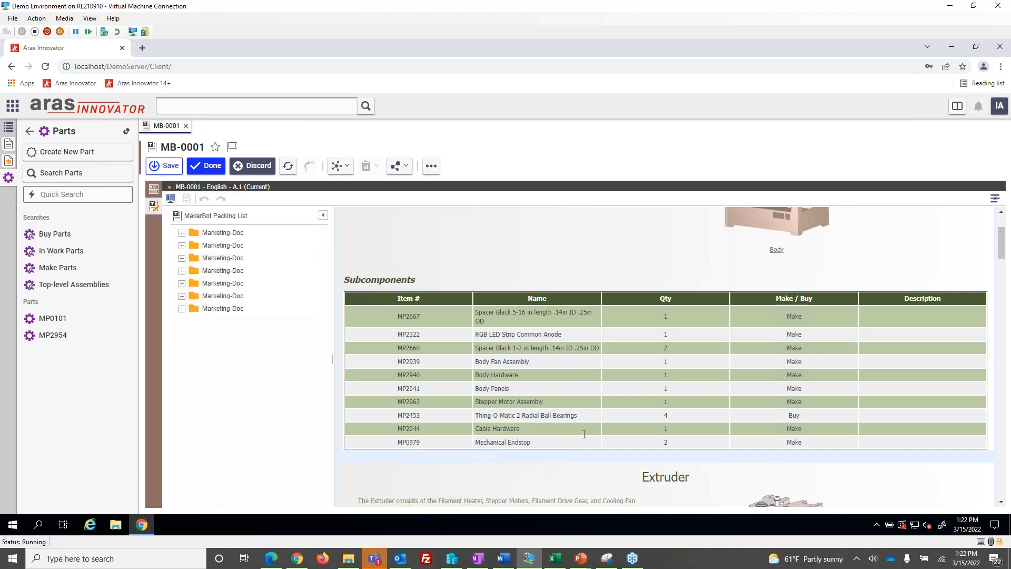
{"action": "scroll", "coordinate": [585, 433], "scroll_direction": "down", "scroll_amount": 4}
{"action": "scroll", "coordinate": [578, 352], "scroll_direction": "down", "scroll_amount": 3}
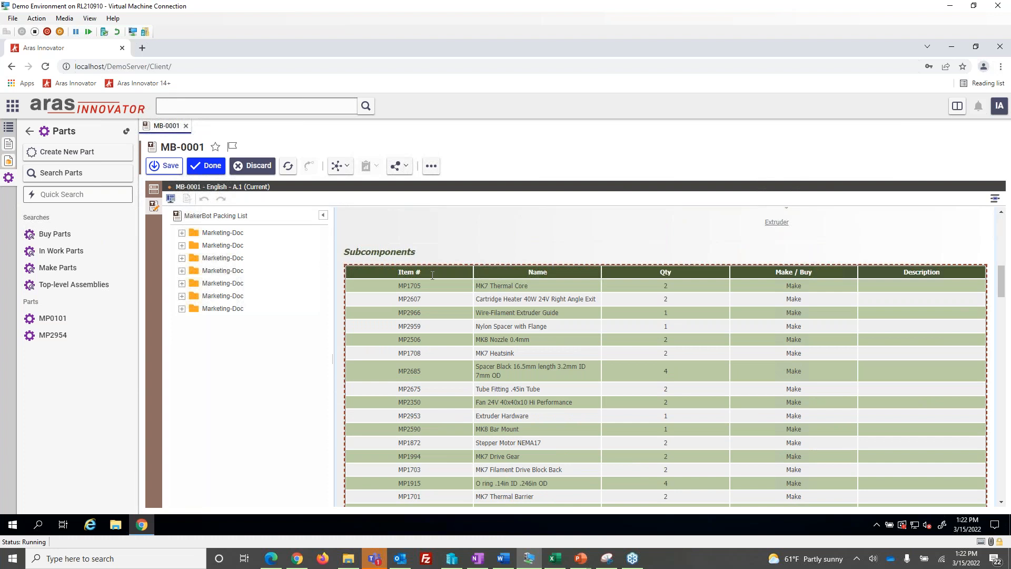
{"action": "scroll", "coordinate": [530, 333], "scroll_direction": "up", "scroll_amount": 2}
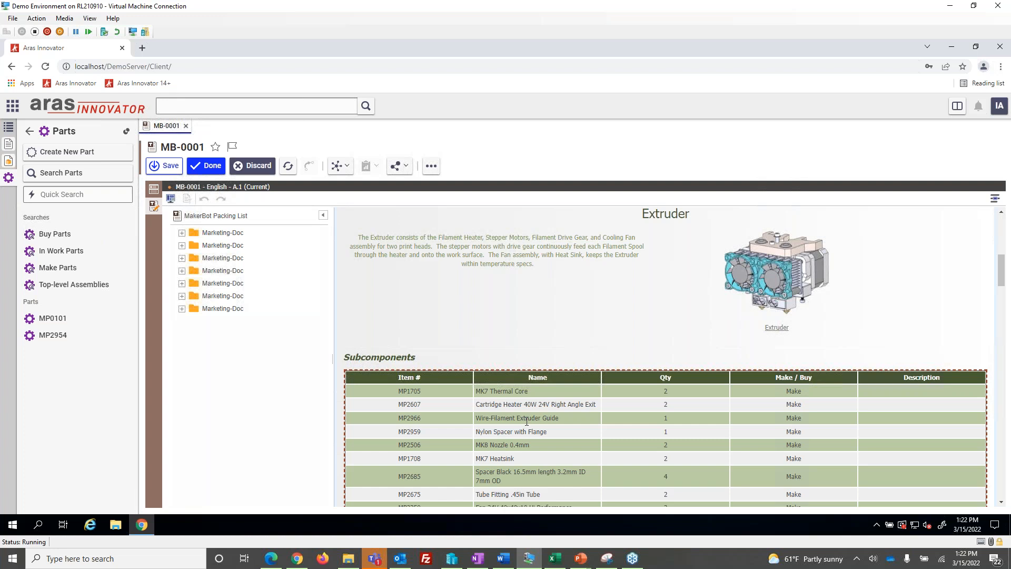
Look through the Marketing-Doc sections of the document structure for the one containing the Extruder content
{"action": "left_click", "coordinate": [181, 309]}
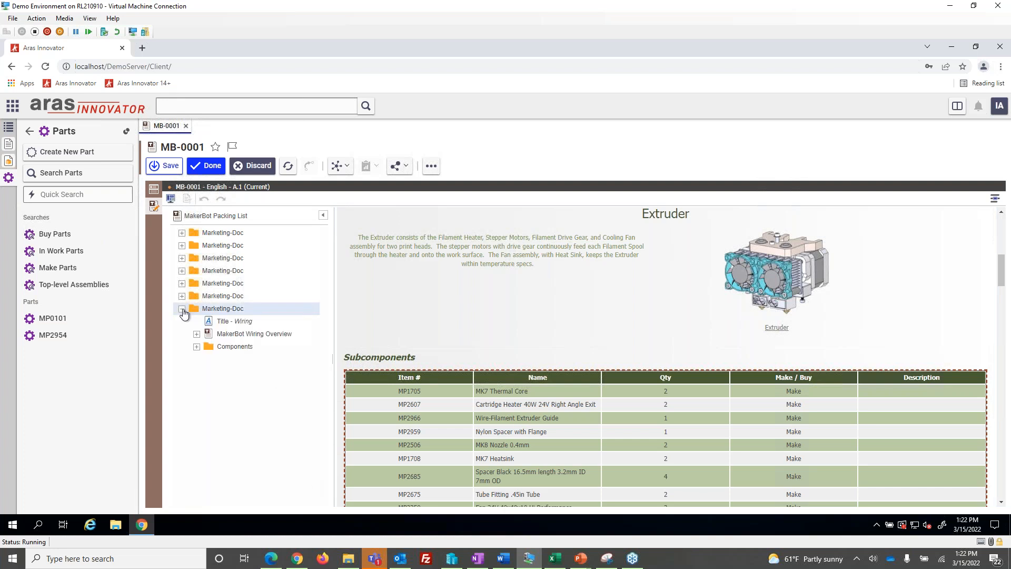
{"action": "left_click", "coordinate": [182, 309]}
{"action": "left_click", "coordinate": [181, 296]}
{"action": "left_click", "coordinate": [181, 296]}
{"action": "left_click", "coordinate": [181, 283]}
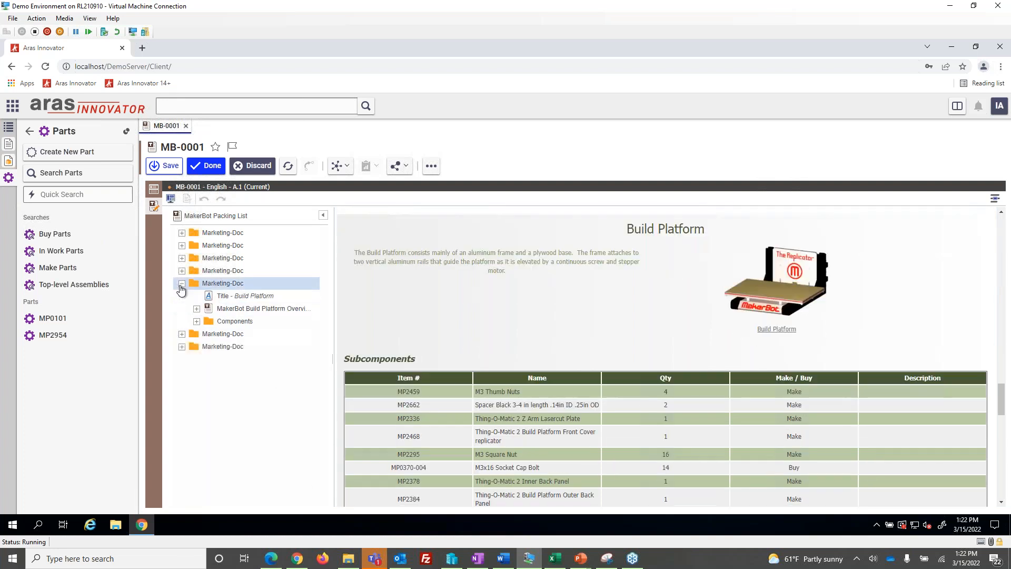
{"action": "left_click", "coordinate": [181, 283]}
{"action": "left_click", "coordinate": [182, 257]}
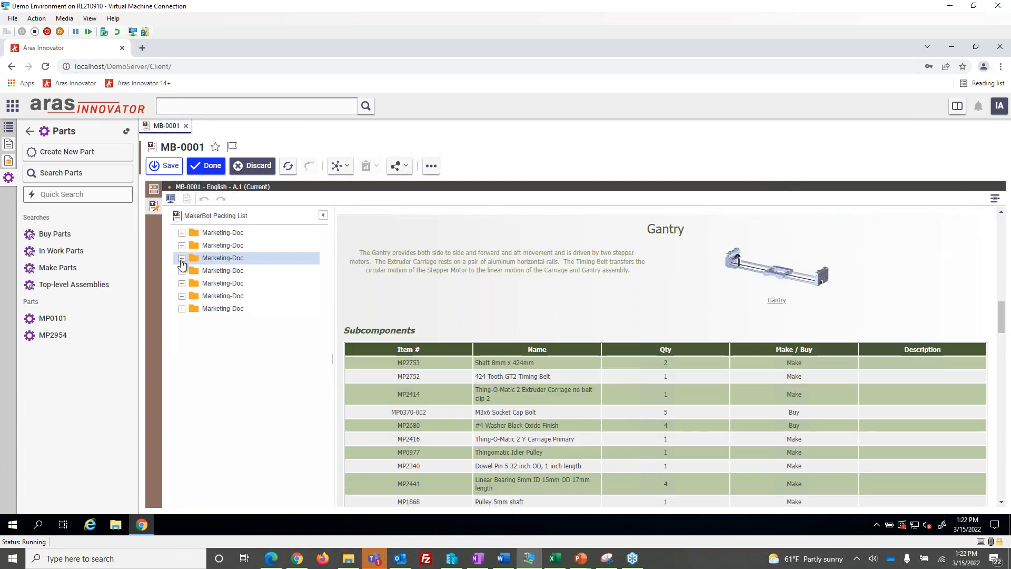
{"action": "left_click", "coordinate": [182, 258]}
Expand the Extruder section's Components and update its Components-List to the latest version
{"action": "left_click", "coordinate": [182, 245]}
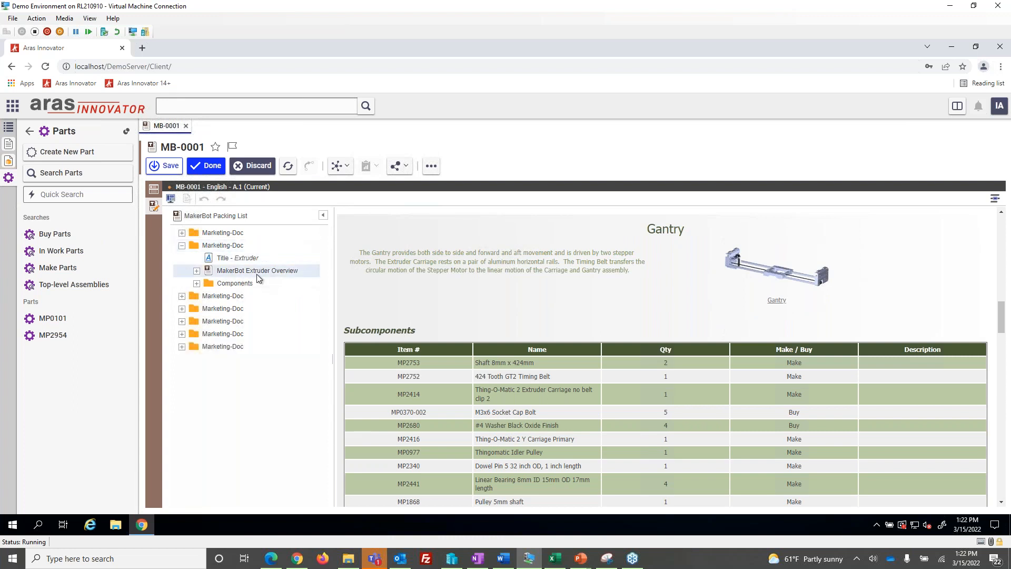
{"action": "left_click", "coordinate": [197, 284]}
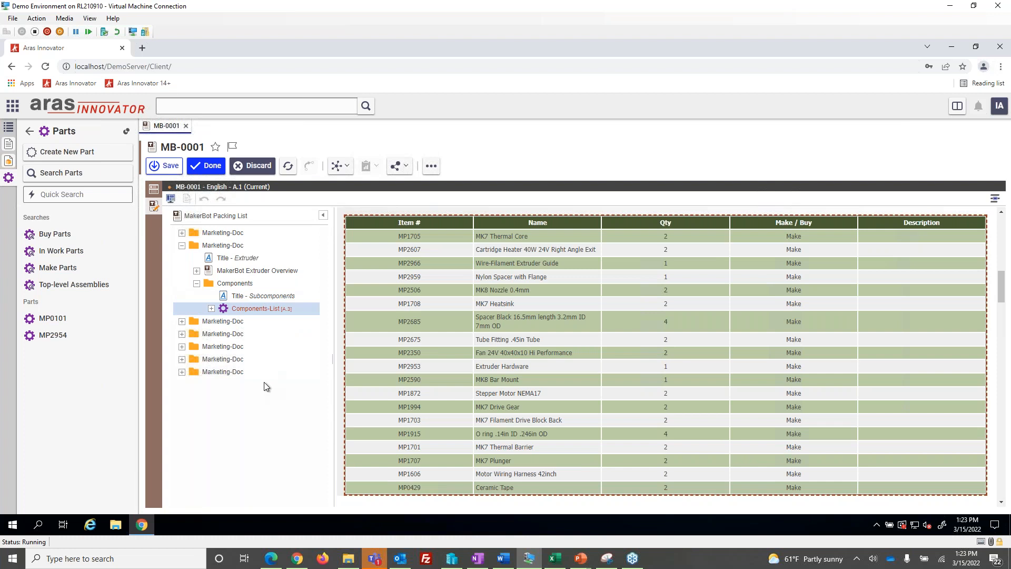
{"action": "right_click", "coordinate": [280, 310]}
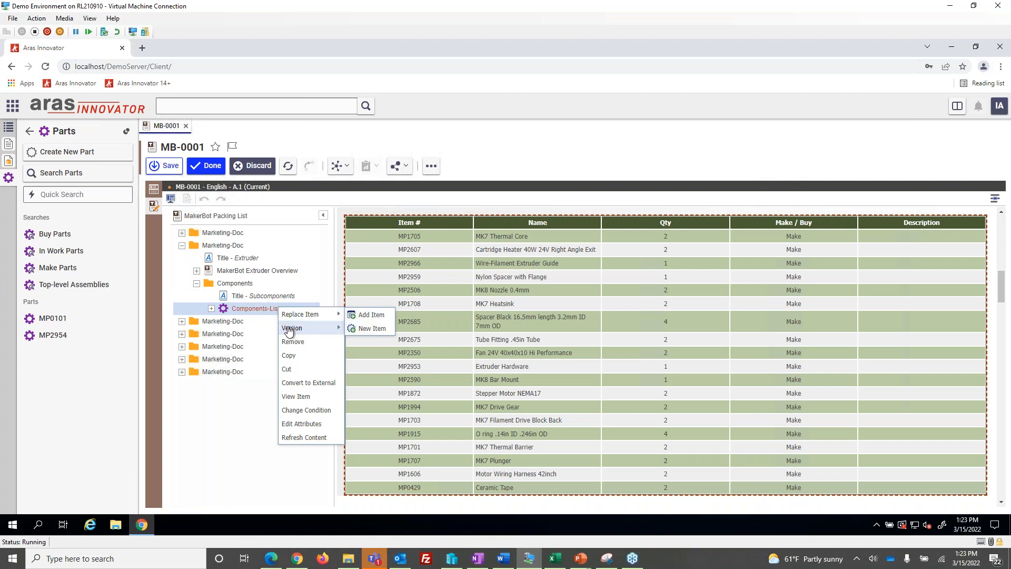
{"action": "mouse_move", "coordinate": [289, 329]}
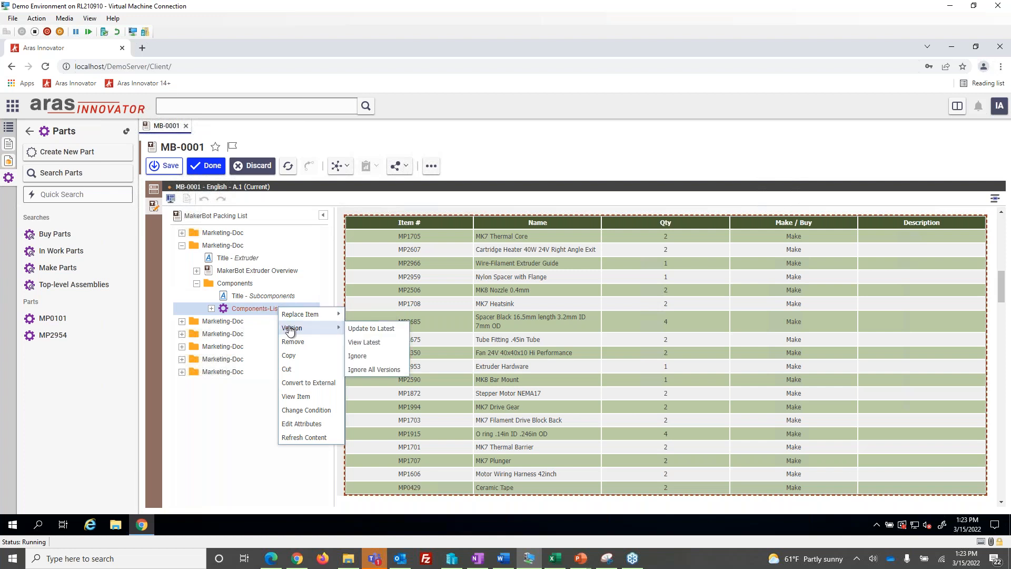
{"action": "left_click", "coordinate": [356, 328]}
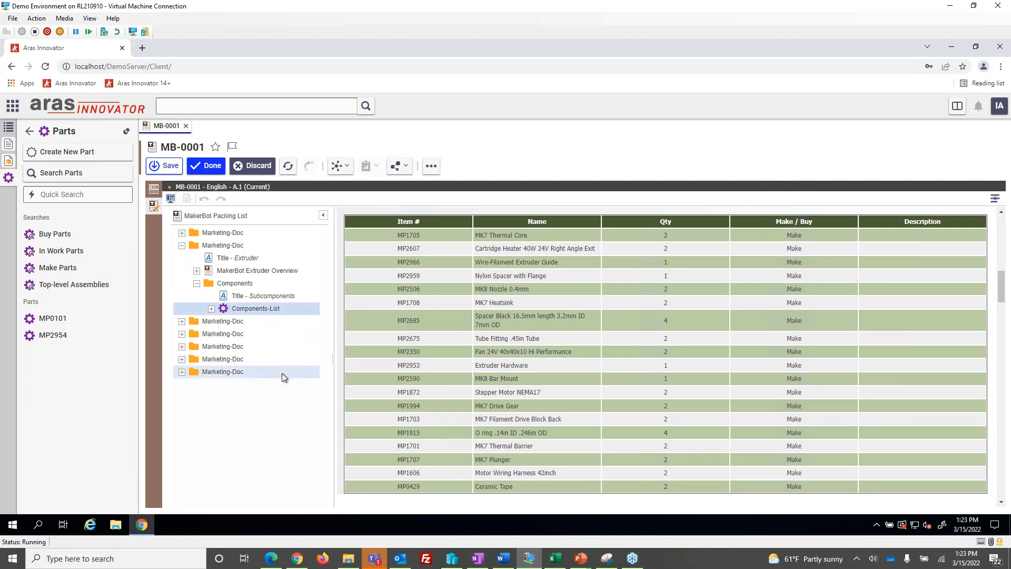
Review the Extruder Subcomponents table, collapse the Extruder section and look through the following sections down to the Build Platform table
{"action": "scroll", "coordinate": [543, 404], "scroll_direction": "up", "scroll_amount": 1}
{"action": "scroll", "coordinate": [542, 404], "scroll_direction": "up", "scroll_amount": 1}
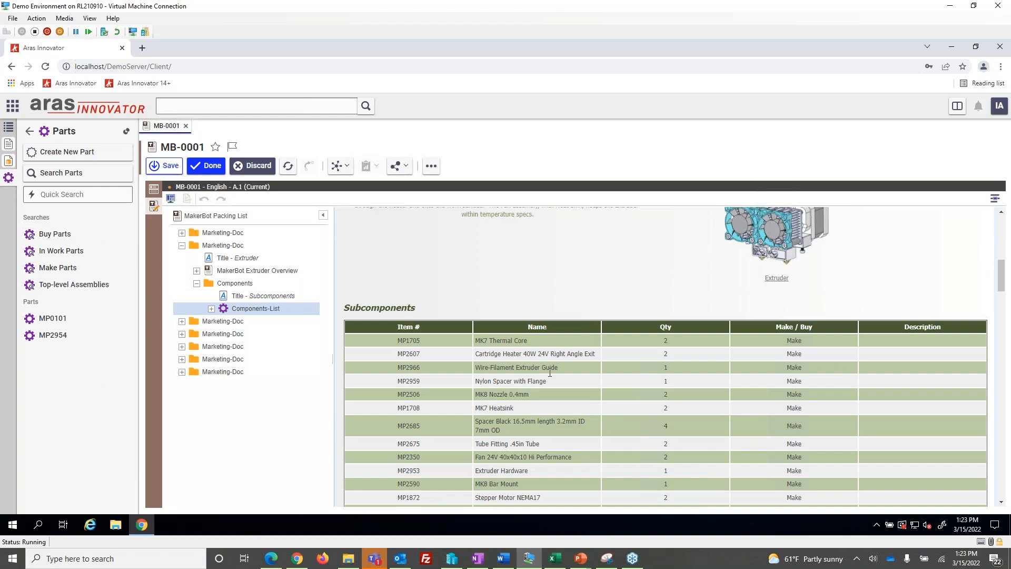
{"action": "scroll", "coordinate": [526, 384], "scroll_direction": "down", "scroll_amount": 5}
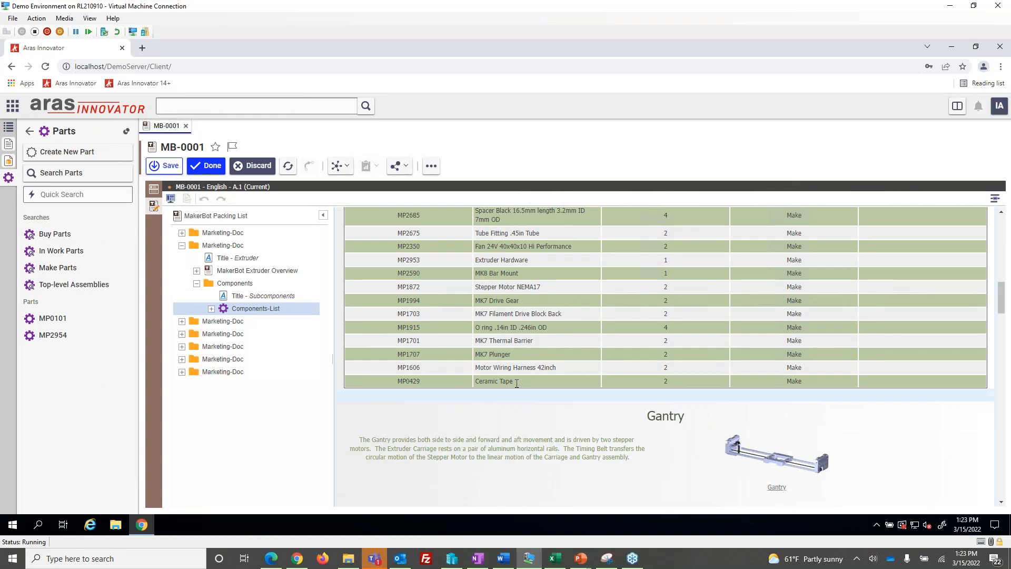
{"action": "left_click", "coordinate": [181, 245]}
{"action": "scroll", "coordinate": [413, 358], "scroll_direction": "down", "scroll_amount": 5}
{"action": "scroll", "coordinate": [414, 359], "scroll_direction": "down", "scroll_amount": 12}
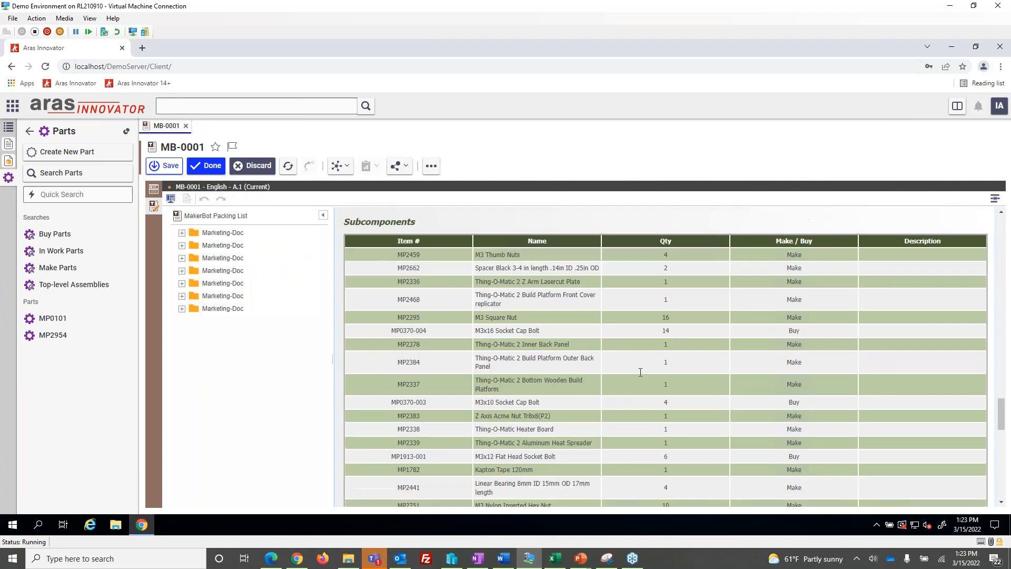
Add a Components-List for the existing part MP0101 after the last Marketing-Doc section of the MakerBot Packing List
{"action": "left_click_drag", "start_coordinate": [1002, 423], "coordinate": [1004, 497]}
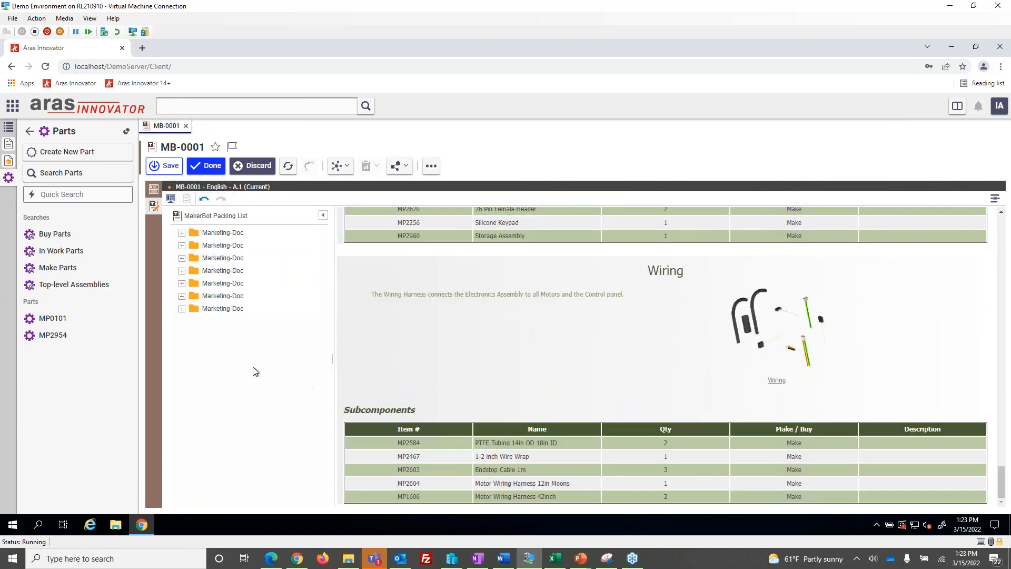
{"action": "right_click", "coordinate": [217, 310]}
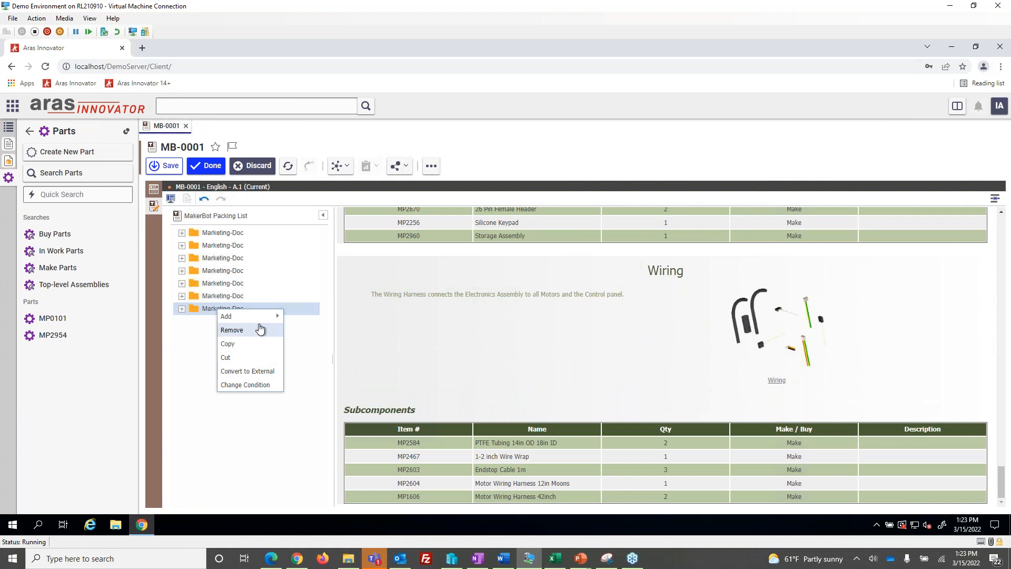
{"action": "mouse_move", "coordinate": [263, 316]}
{"action": "mouse_move", "coordinate": [337, 404]}
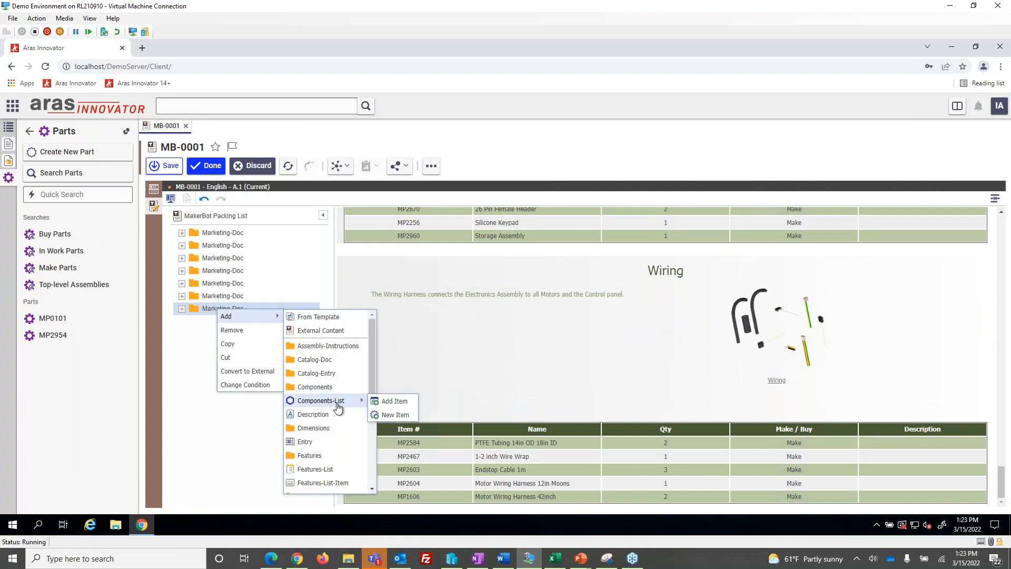
{"action": "left_click", "coordinate": [382, 404]}
{"action": "left_click", "coordinate": [299, 221]}
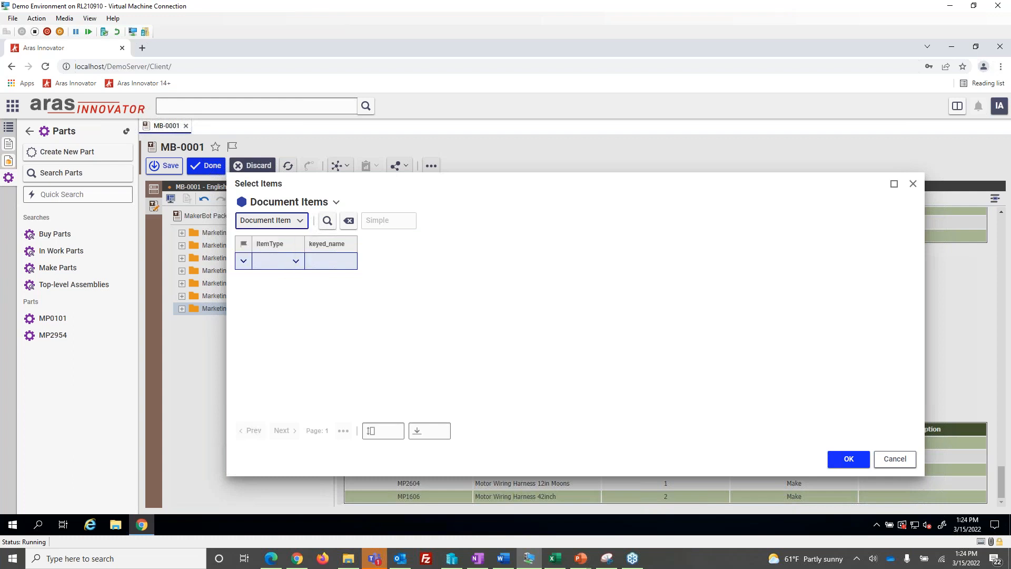
{"action": "left_click", "coordinate": [285, 263]}
{"action": "left_click", "coordinate": [327, 220]}
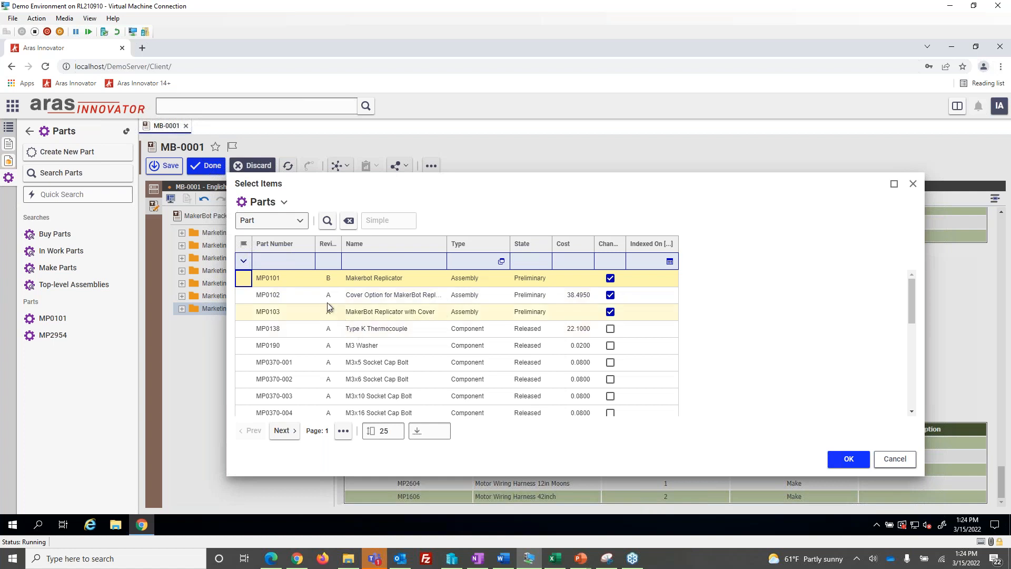
{"action": "left_click", "coordinate": [306, 280]}
{"action": "left_click", "coordinate": [848, 458]}
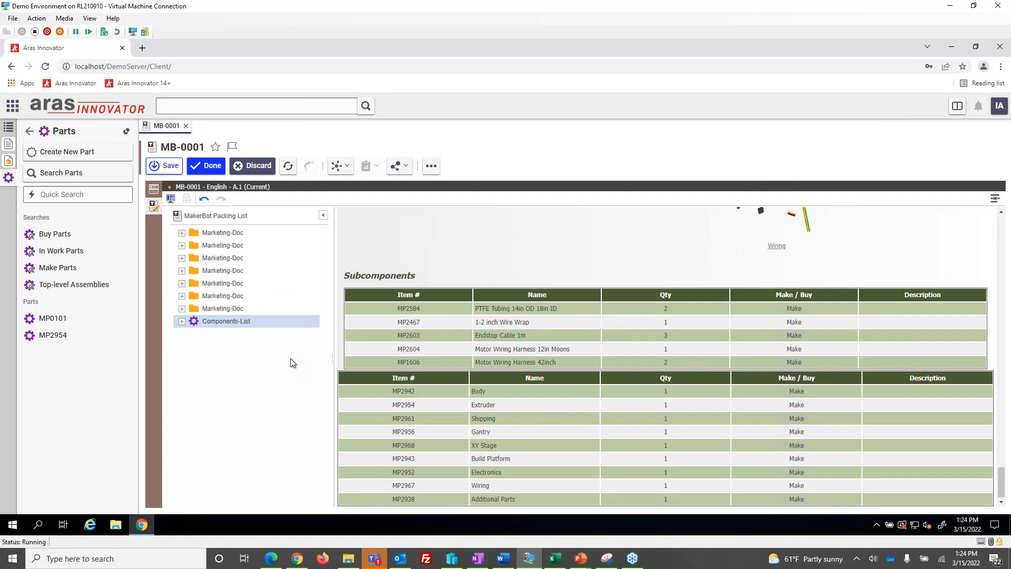
Examine the added components table, locating its MP2942, Extruder and Body entries in the document structure and checking the options for an entry
{"action": "scroll", "coordinate": [487, 421], "scroll_direction": "up", "scroll_amount": 4}
{"action": "scroll", "coordinate": [487, 419], "scroll_direction": "down", "scroll_amount": 4}
{"action": "scroll", "coordinate": [500, 427], "scroll_direction": "up", "scroll_amount": 2}
{"action": "scroll", "coordinate": [506, 431], "scroll_direction": "down", "scroll_amount": 2}
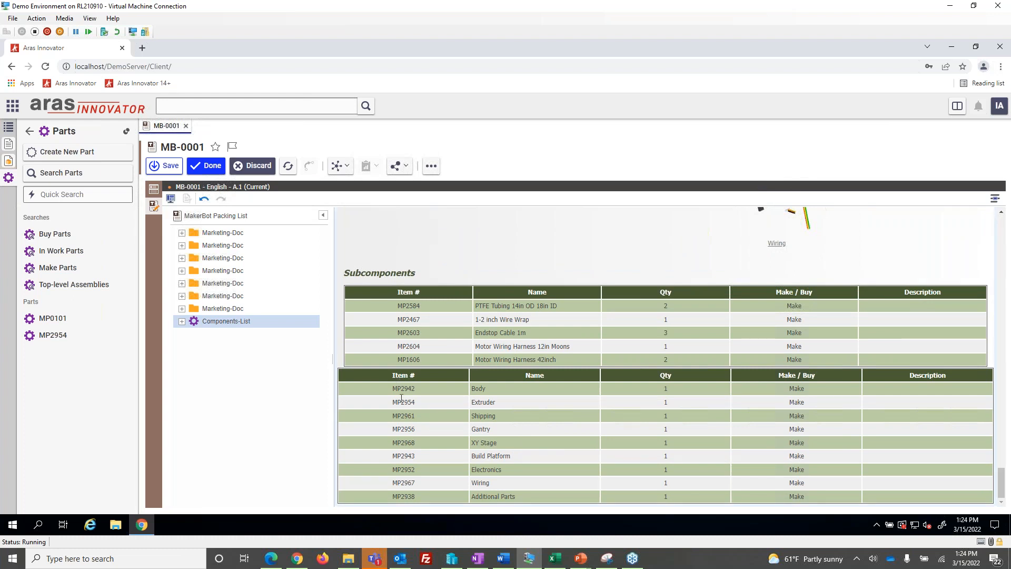
{"action": "left_click", "coordinate": [403, 392]}
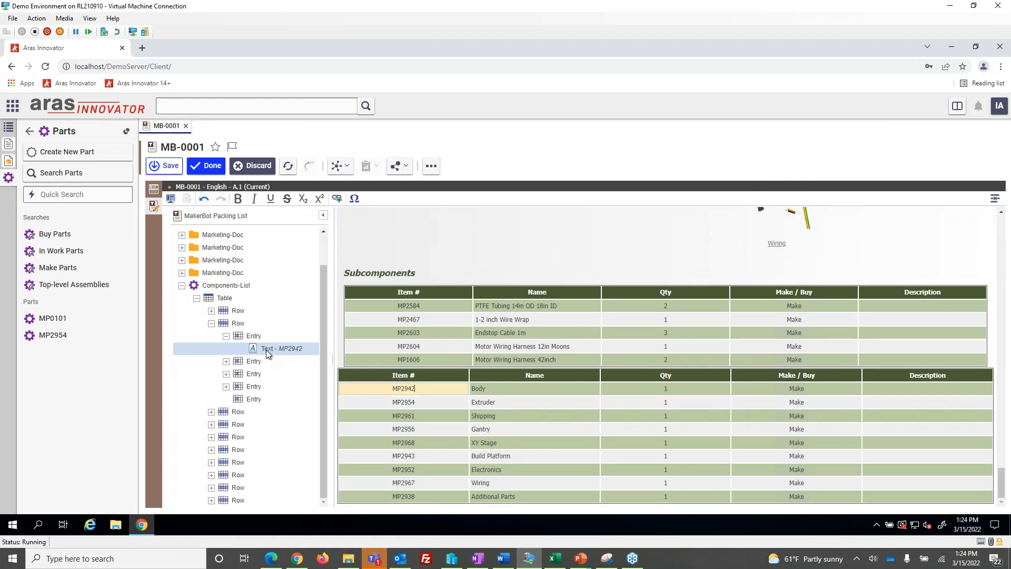
{"action": "right_click", "coordinate": [280, 352]}
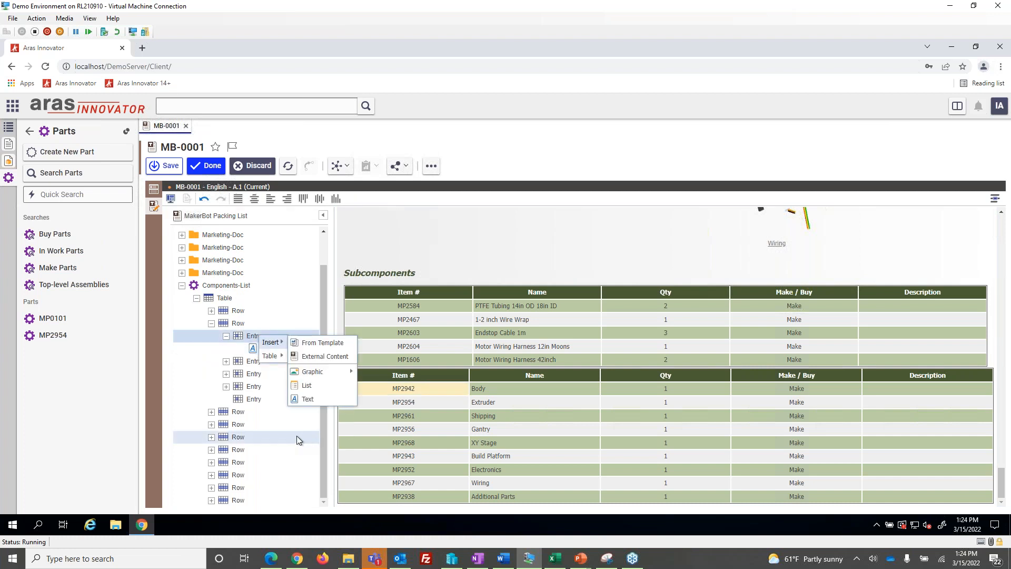
{"action": "left_click", "coordinate": [508, 402]}
{"action": "left_click", "coordinate": [511, 389]}
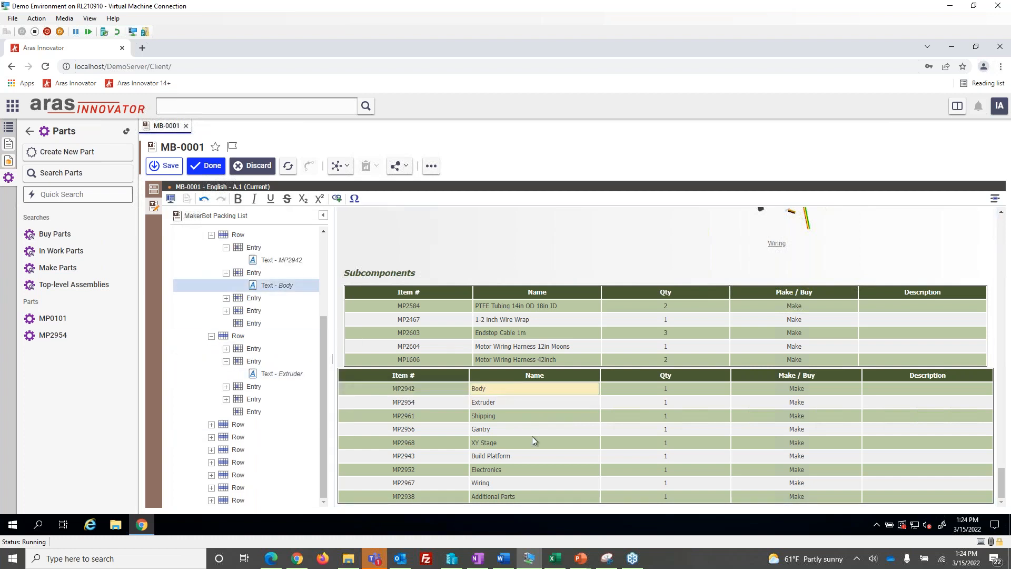
{"action": "scroll", "coordinate": [237, 315], "scroll_direction": "up", "scroll_amount": 2}
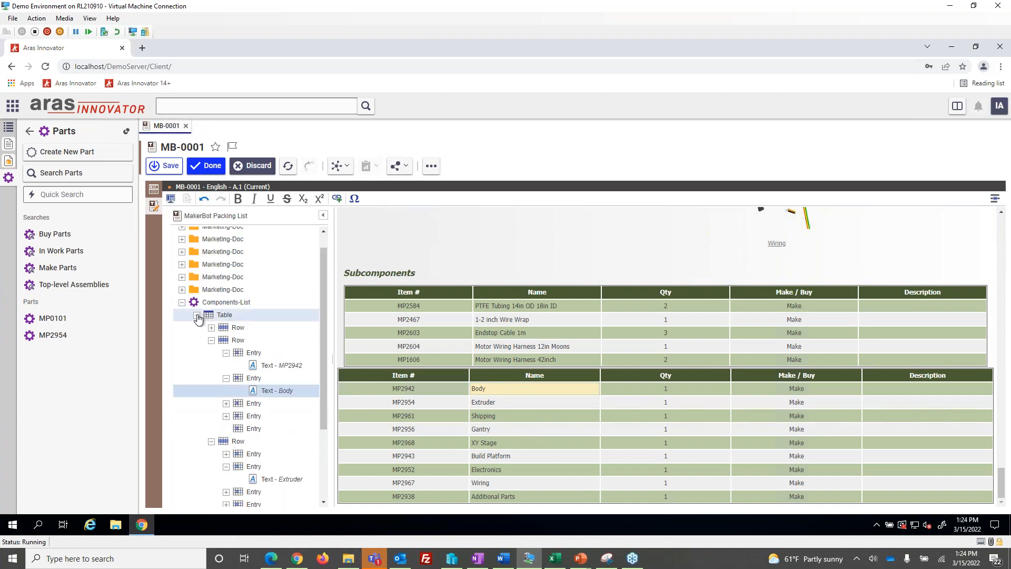
{"action": "left_click", "coordinate": [196, 315]}
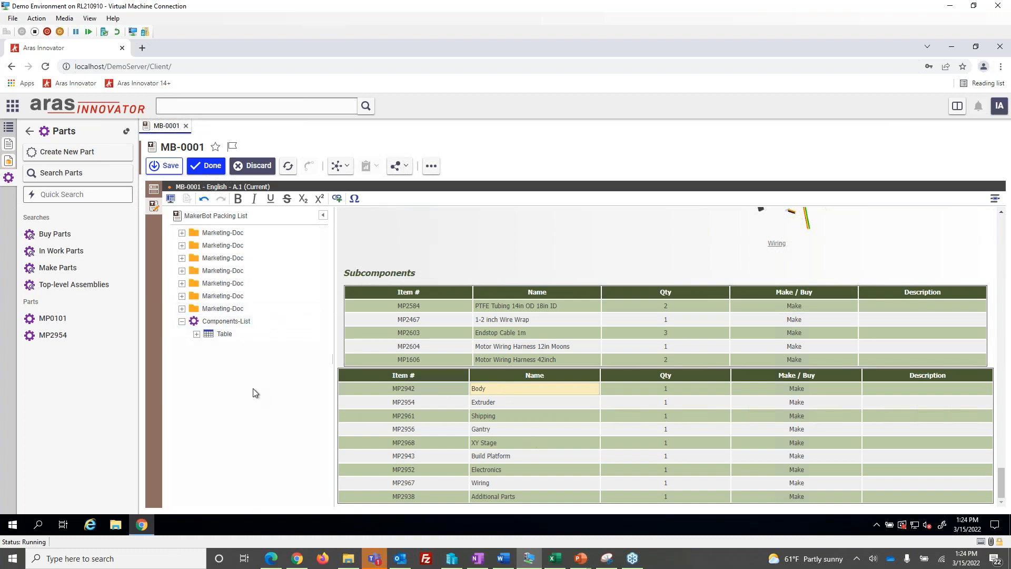
Remove the Components-List from the end of the document structure and finish editing MB-0001
{"action": "right_click", "coordinate": [229, 323]}
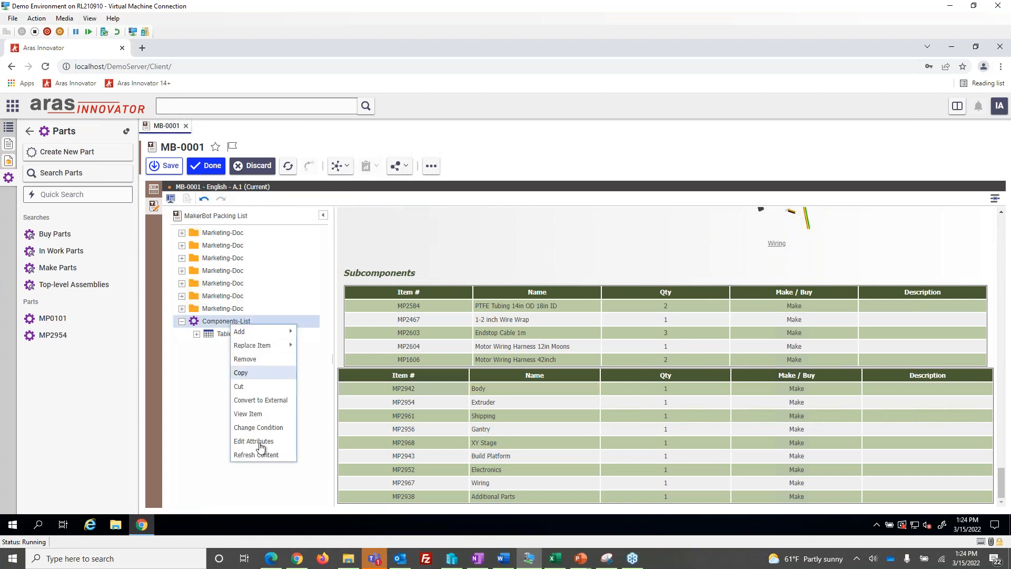
{"action": "left_click", "coordinate": [252, 360]}
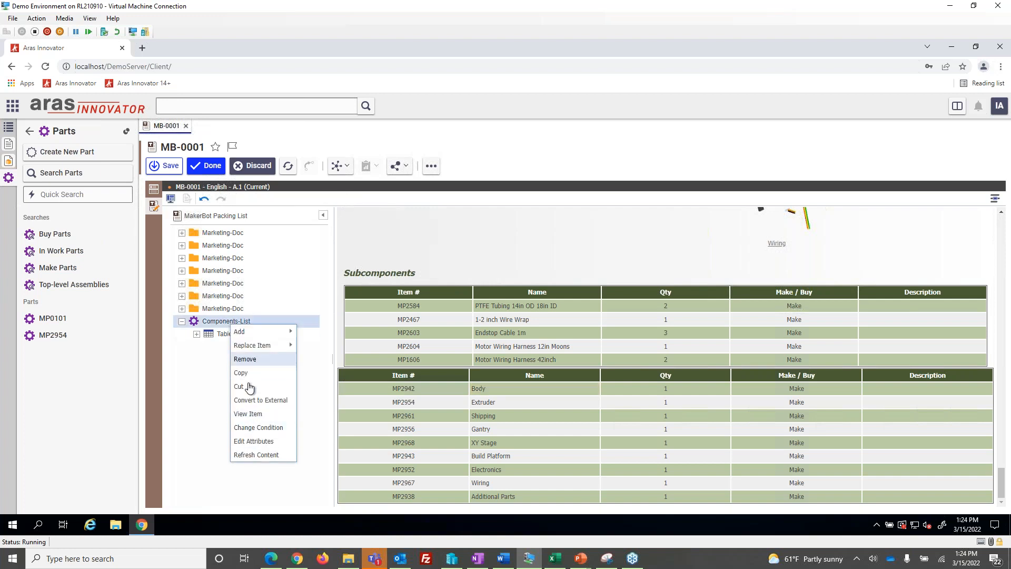
{"action": "left_click", "coordinate": [208, 166]}
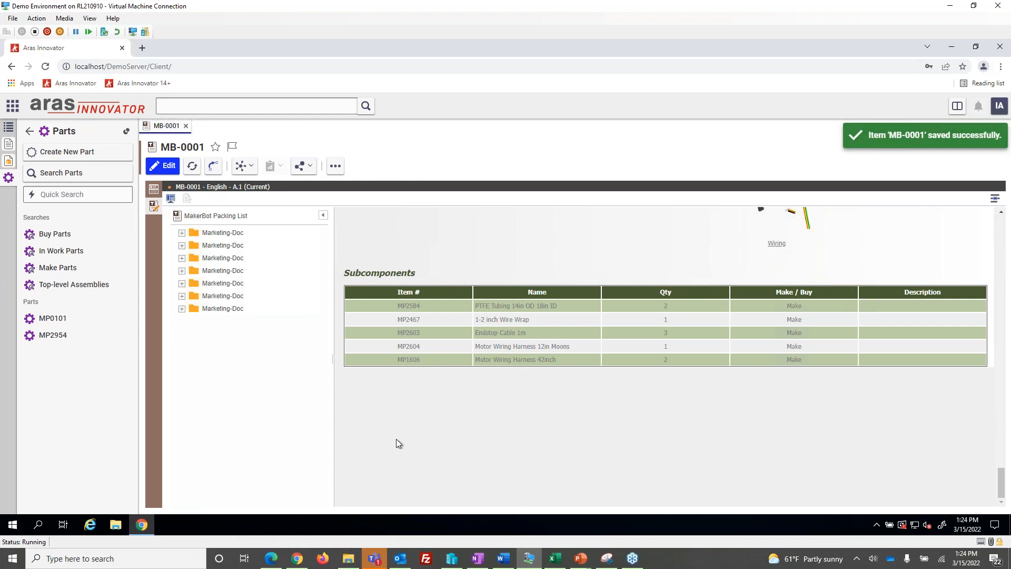
Create a new technical document with document number 1234 and the name Example Doc
{"action": "scroll", "coordinate": [342, 376], "scroll_direction": "up", "scroll_amount": 3}
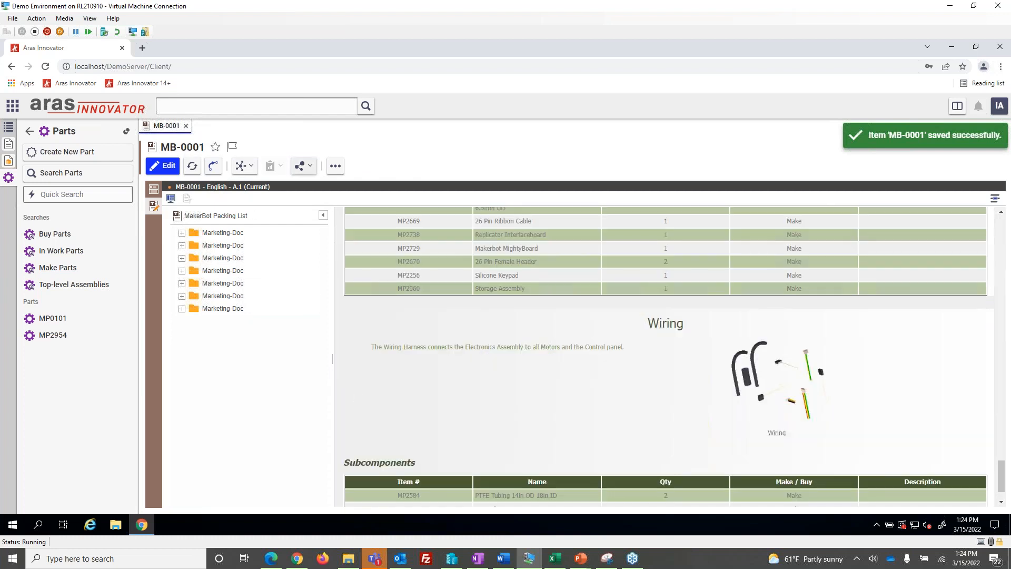
{"action": "left_click", "coordinate": [333, 167]}
{"action": "left_click", "coordinate": [339, 181]}
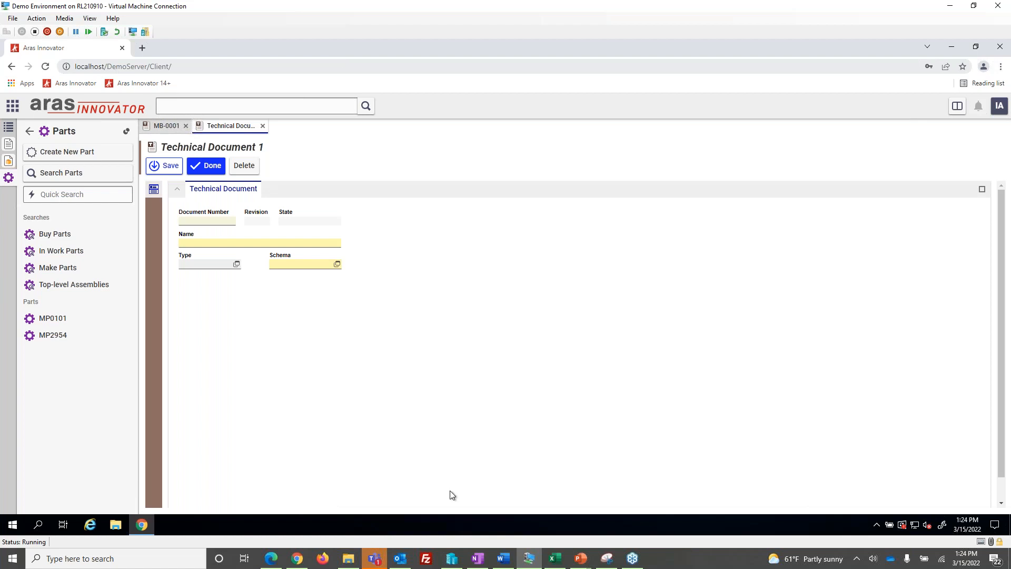
{"action": "left_click", "coordinate": [212, 221]}
{"action": "type", "text": "1234"}
{"action": "key", "text": "Tab"}
{"action": "type", "text": "Example Doc"}
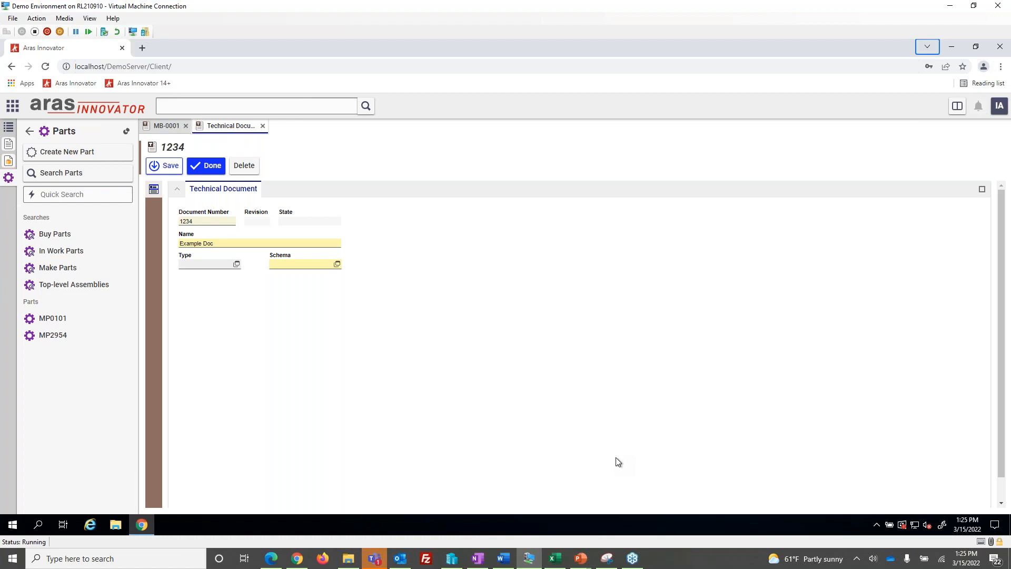
Set the new document's schema to Standard, save it and open its content editor
{"action": "left_click", "coordinate": [337, 264]}
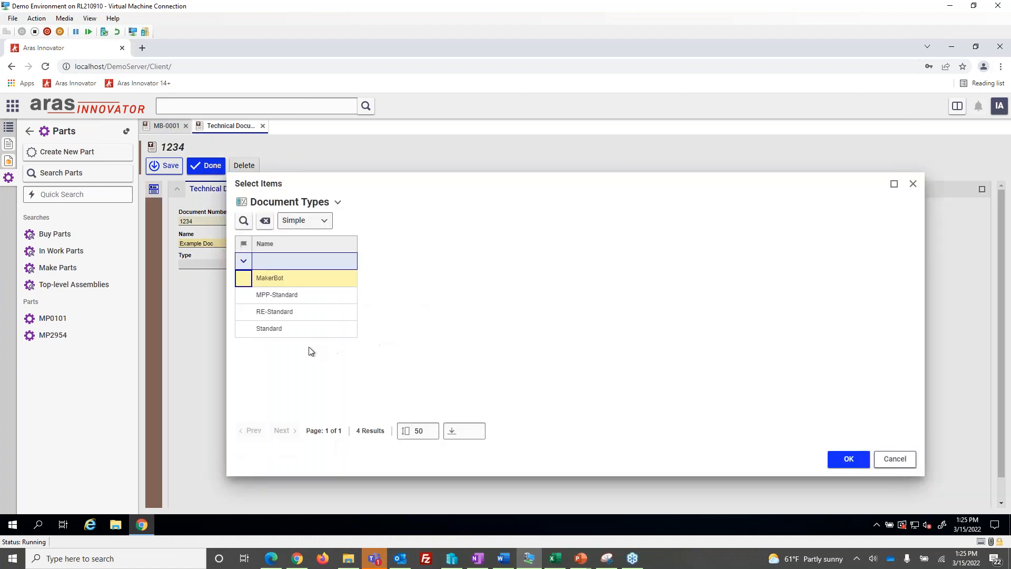
{"action": "double_click", "coordinate": [295, 328]}
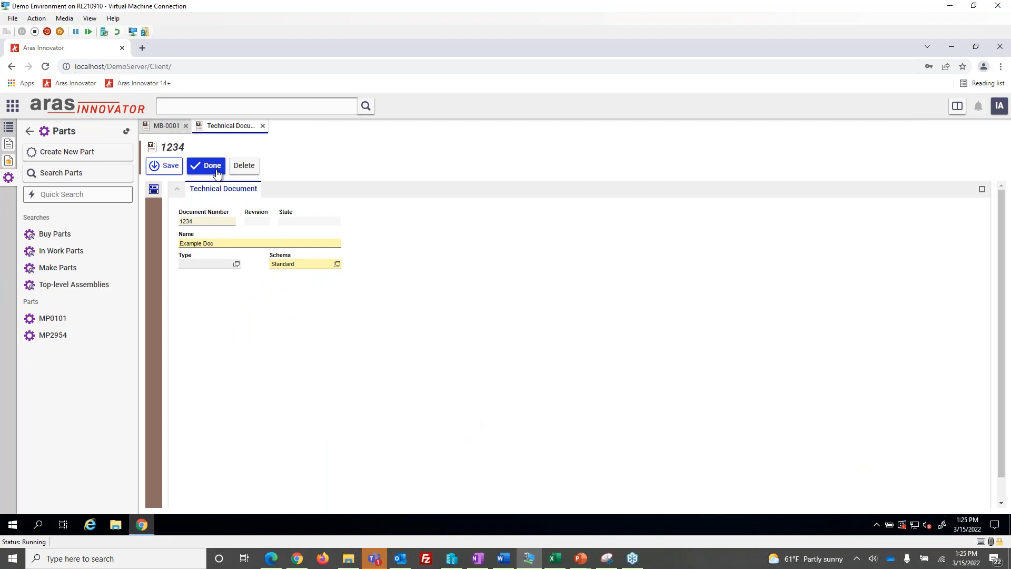
{"action": "left_click", "coordinate": [158, 167]}
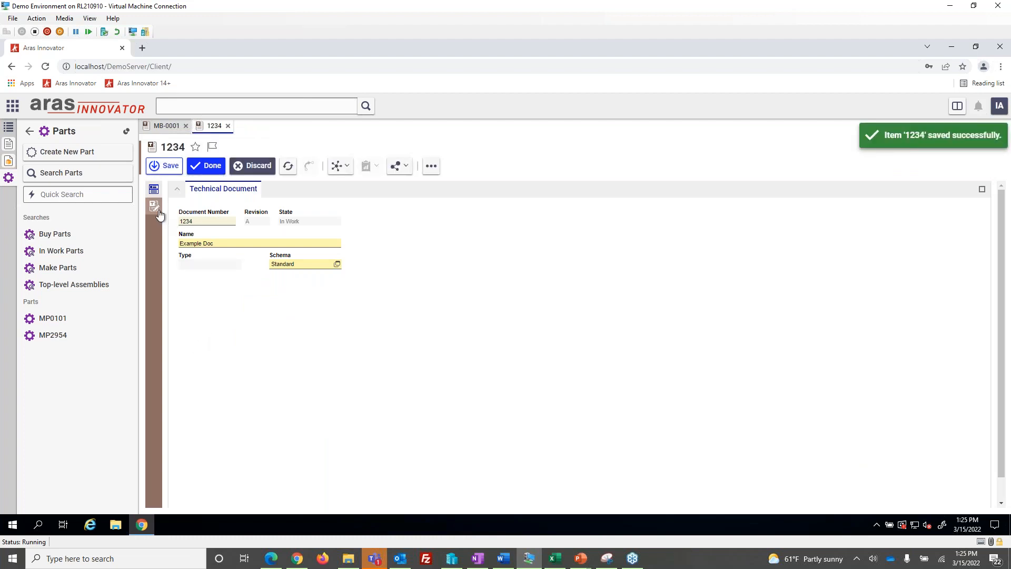
{"action": "left_click", "coordinate": [159, 211]}
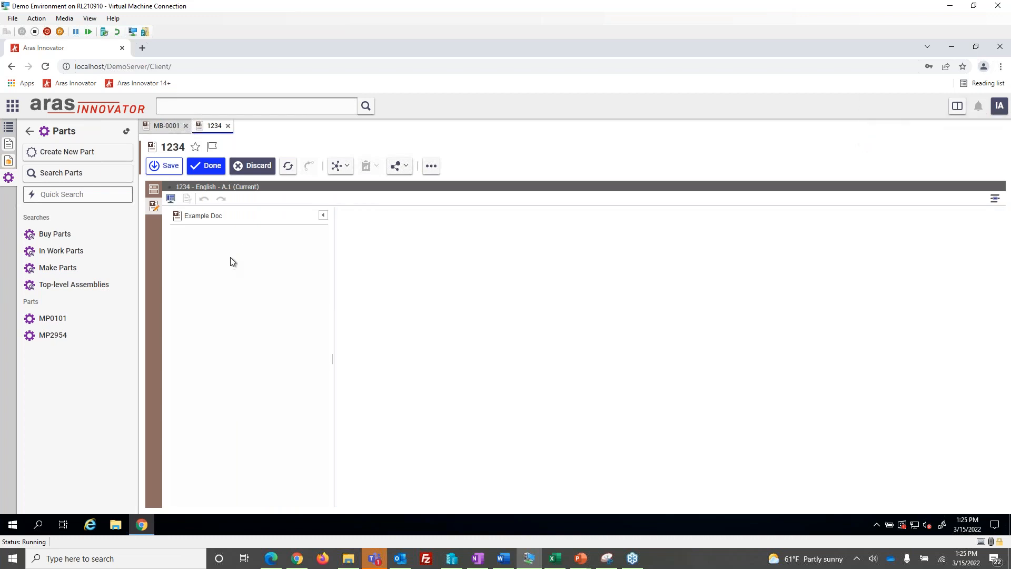
Look through the element types that can be inserted into Example Doc and check which schema MB-0001 uses
{"action": "right_click", "coordinate": [217, 219]}
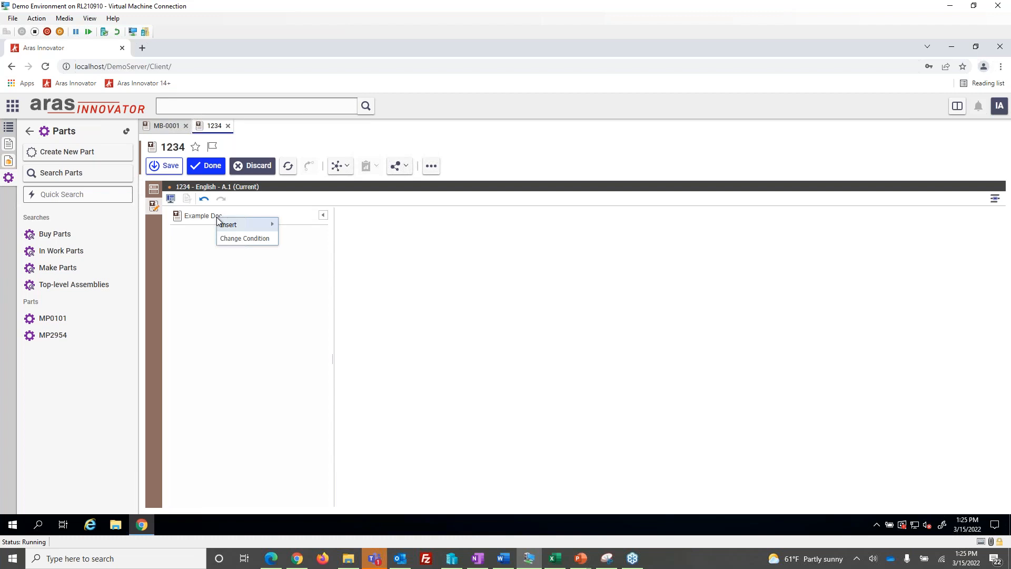
{"action": "mouse_move", "coordinate": [233, 226]}
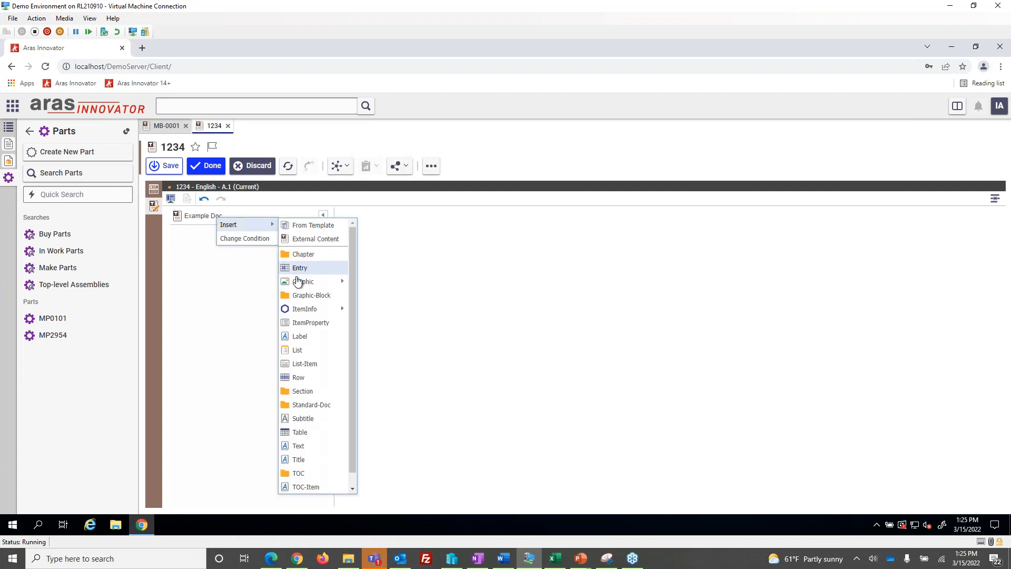
{"action": "scroll", "coordinate": [311, 298], "scroll_direction": "down", "scroll_amount": 1}
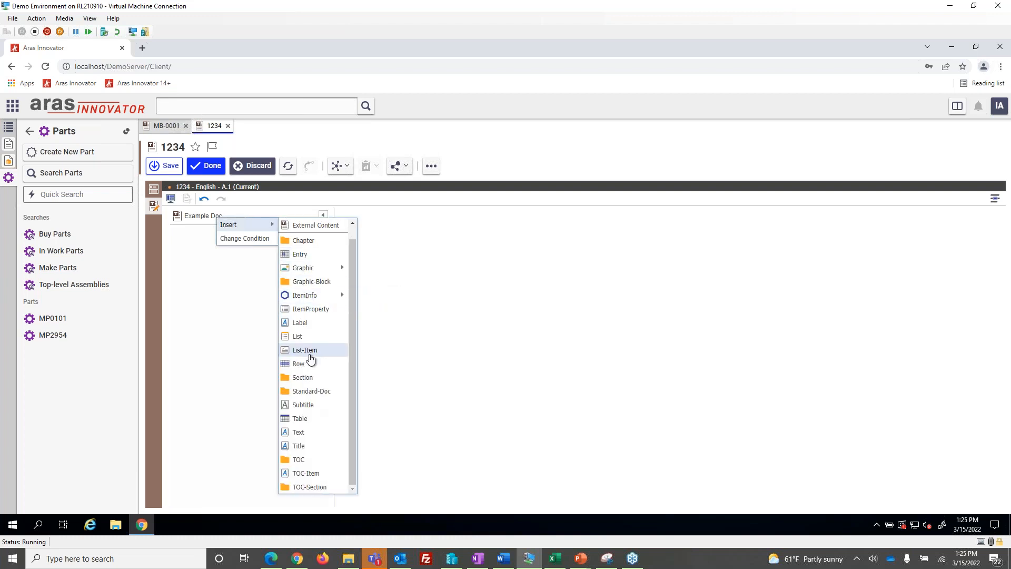
{"action": "left_click", "coordinate": [166, 125]}
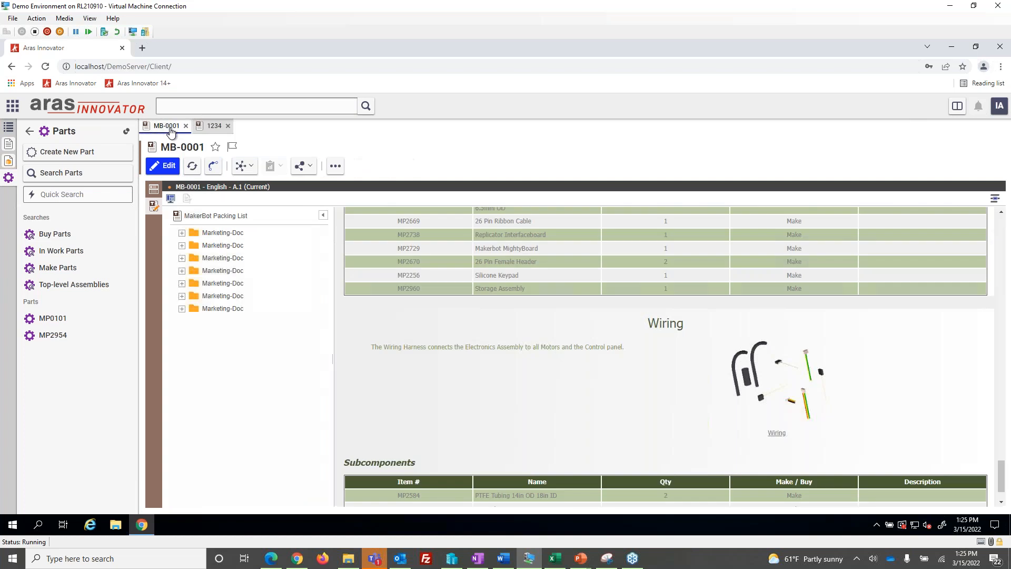
{"action": "left_click", "coordinate": [154, 192]}
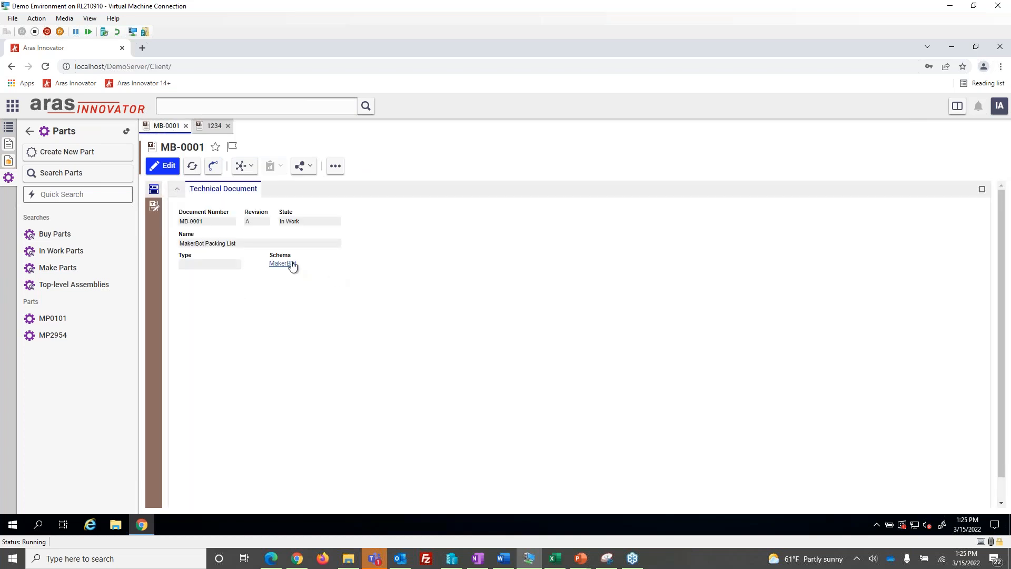
Return to document 1234 and insert a Standard-Doc element under Example Doc
{"action": "left_click", "coordinate": [213, 125]}
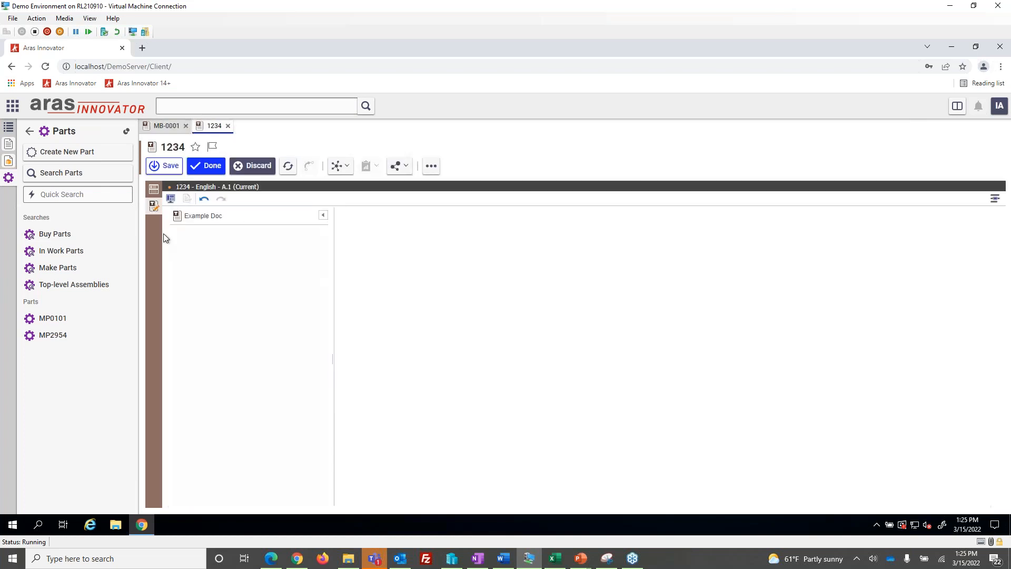
{"action": "right_click", "coordinate": [215, 216]}
{"action": "mouse_move", "coordinate": [237, 222]}
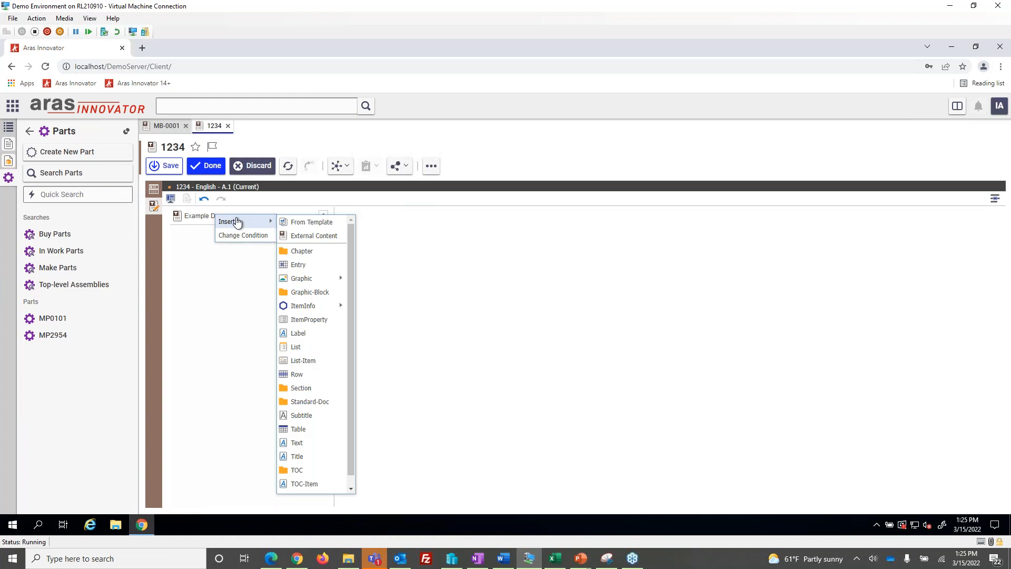
{"action": "left_click", "coordinate": [311, 402]}
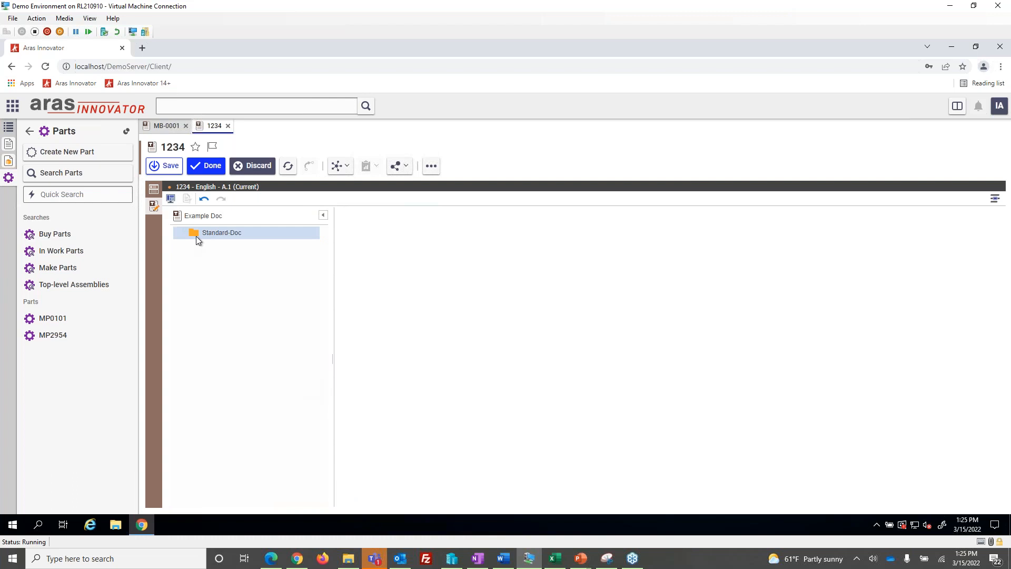
Check which elements can be inserted inside the Standard-Doc element
{"action": "right_click", "coordinate": [208, 236]}
{"action": "mouse_move", "coordinate": [227, 257]}
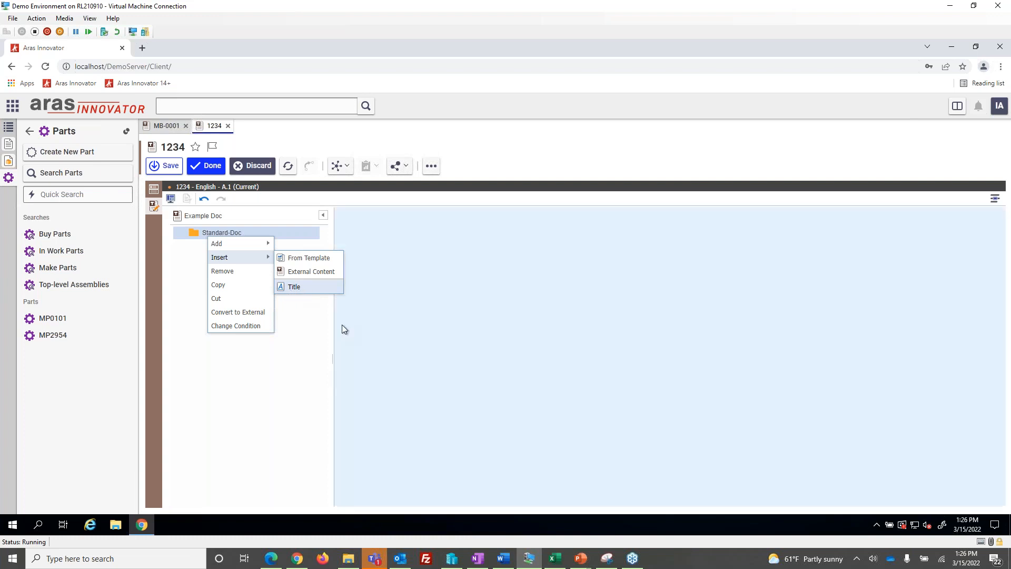
{"action": "left_click", "coordinate": [343, 325]}
Add a Chapter on the same level as Standard-Doc and select it in the document structure
{"action": "right_click", "coordinate": [243, 234]}
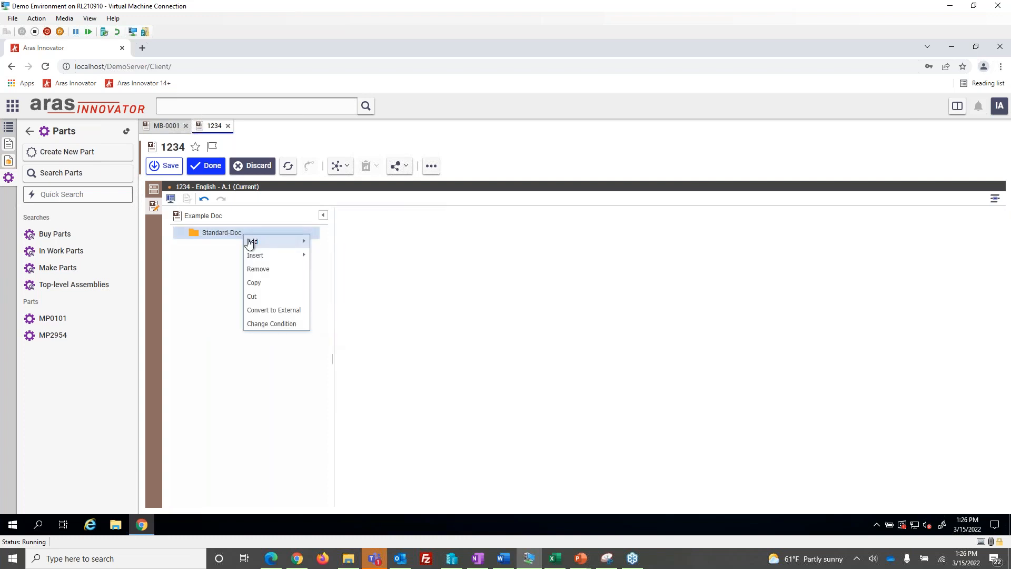
{"action": "mouse_move", "coordinate": [250, 242]}
{"action": "scroll", "coordinate": [347, 369], "scroll_direction": "down", "scroll_amount": 1}
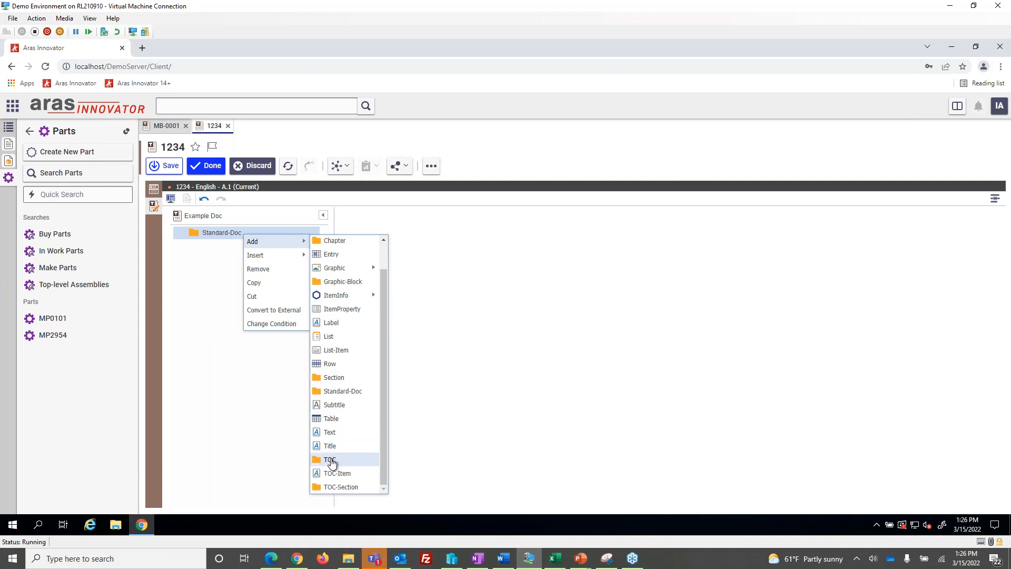
{"action": "scroll", "coordinate": [337, 458], "scroll_direction": "up", "scroll_amount": 2}
{"action": "left_click", "coordinate": [345, 270]}
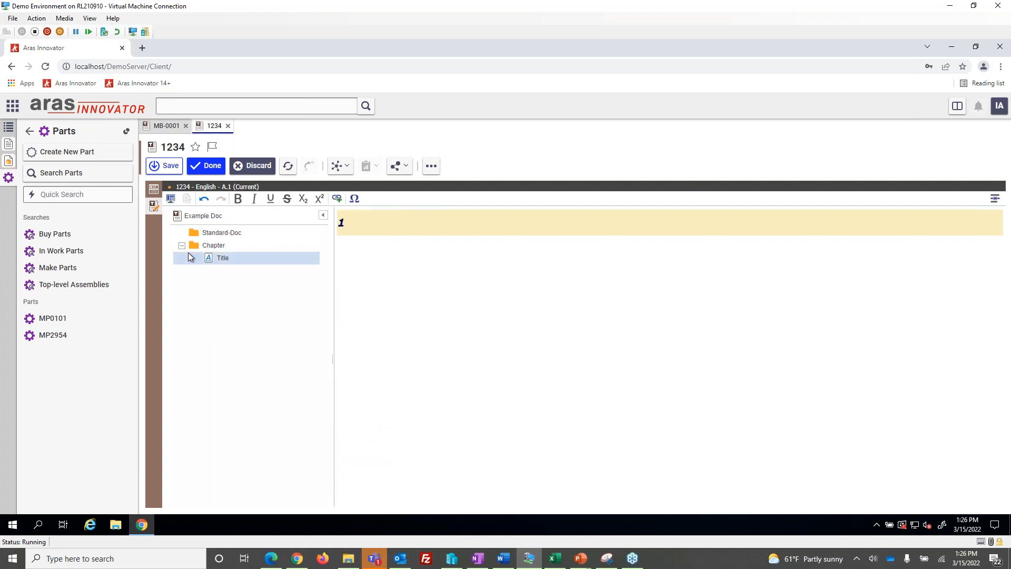
{"action": "left_click", "coordinate": [209, 236]}
{"action": "left_click", "coordinate": [207, 246]}
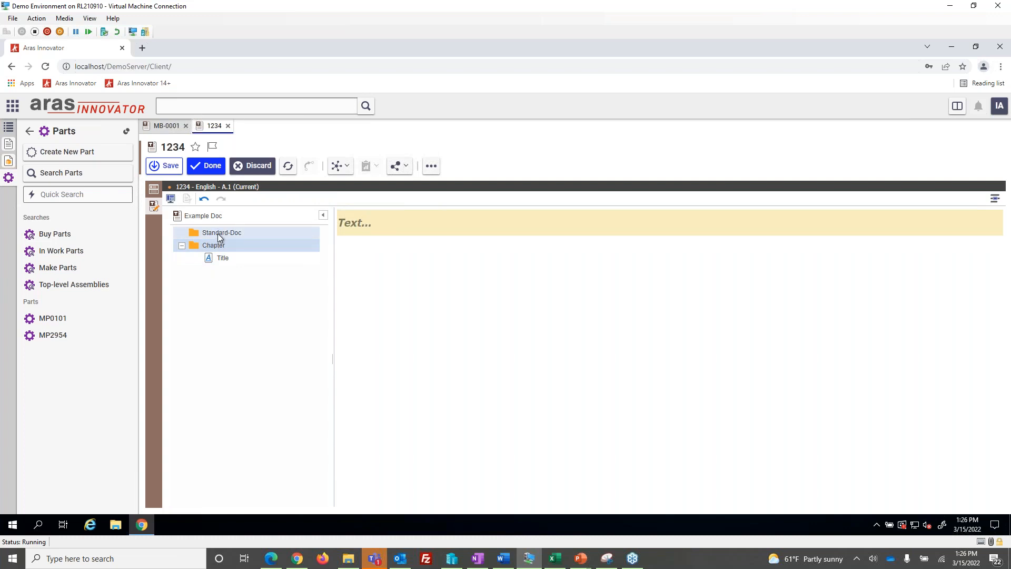
Remove the Chapter beside Standard-Doc and insert a Title reading "Example" inside Standard-Doc
{"action": "right_click", "coordinate": [212, 244]}
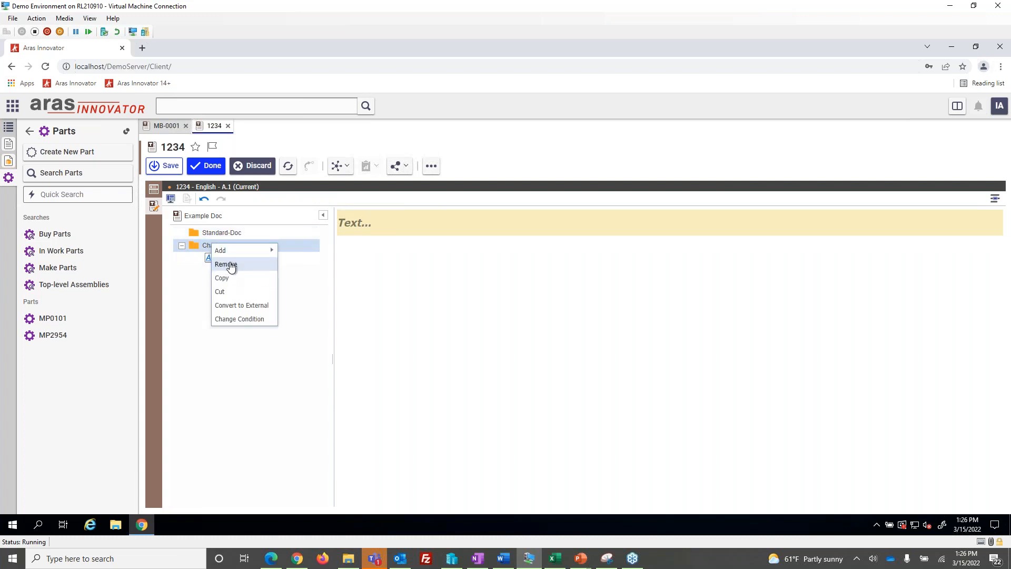
{"action": "left_click", "coordinate": [228, 263]}
{"action": "right_click", "coordinate": [221, 233]}
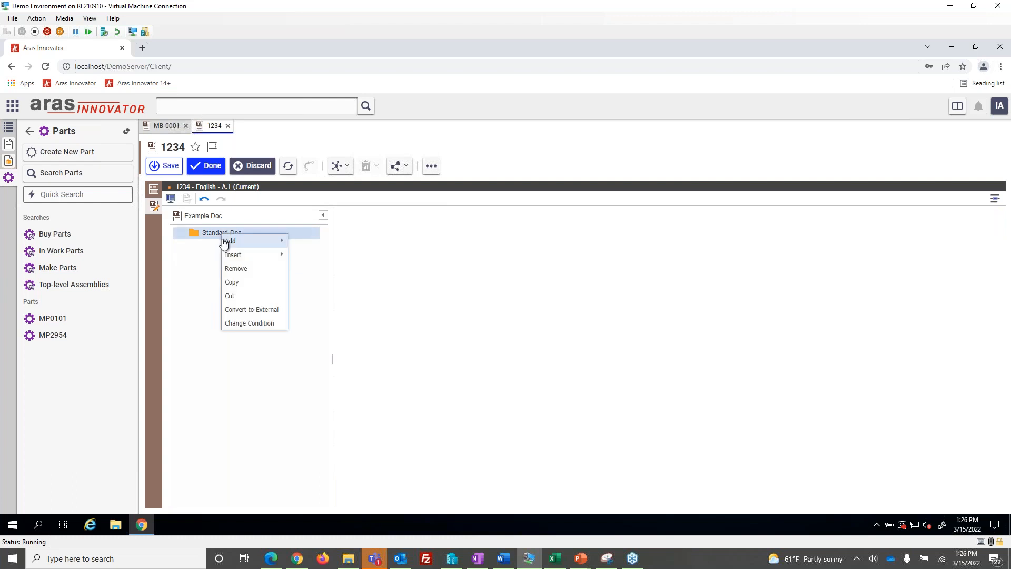
{"action": "mouse_move", "coordinate": [229, 238]}
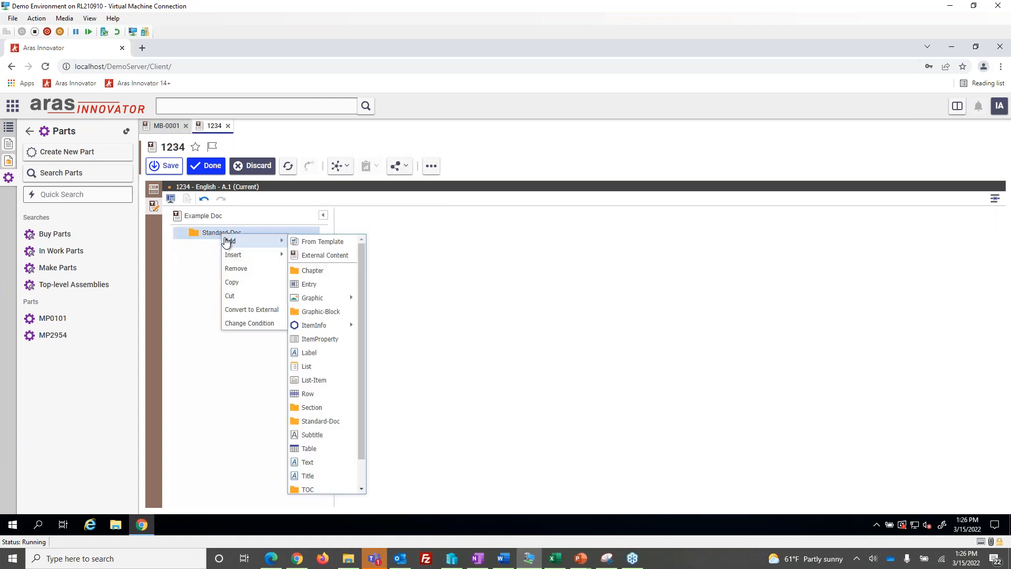
{"action": "mouse_move", "coordinate": [234, 255]}
{"action": "left_click", "coordinate": [318, 286]}
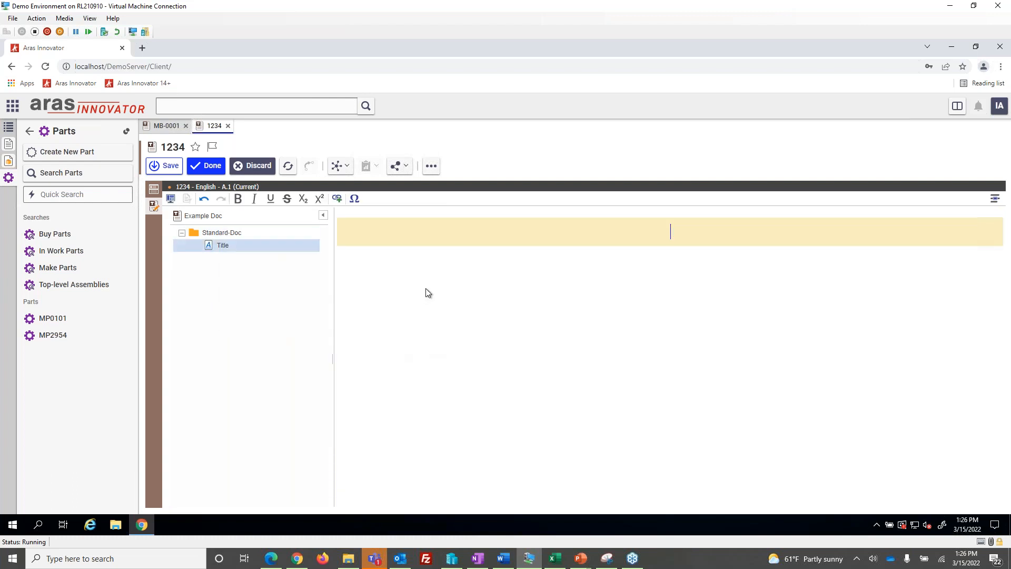
{"action": "type", "text": "Example"}
Add a TOC-Section after the Example title and enter "Table Of Contents" as its title
{"action": "right_click", "coordinate": [245, 244]}
{"action": "mouse_move", "coordinate": [278, 255]}
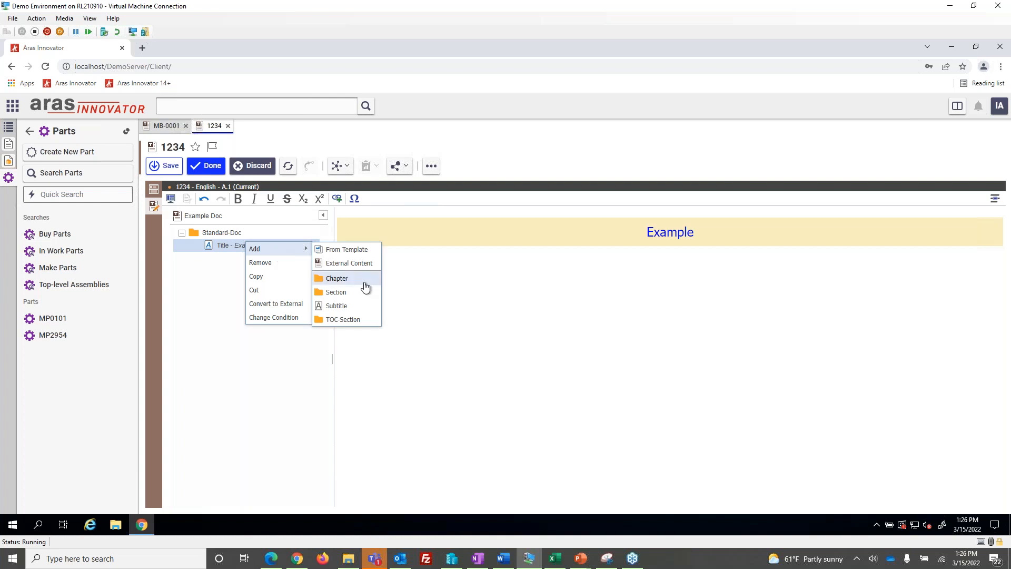
{"action": "left_click", "coordinate": [343, 320]}
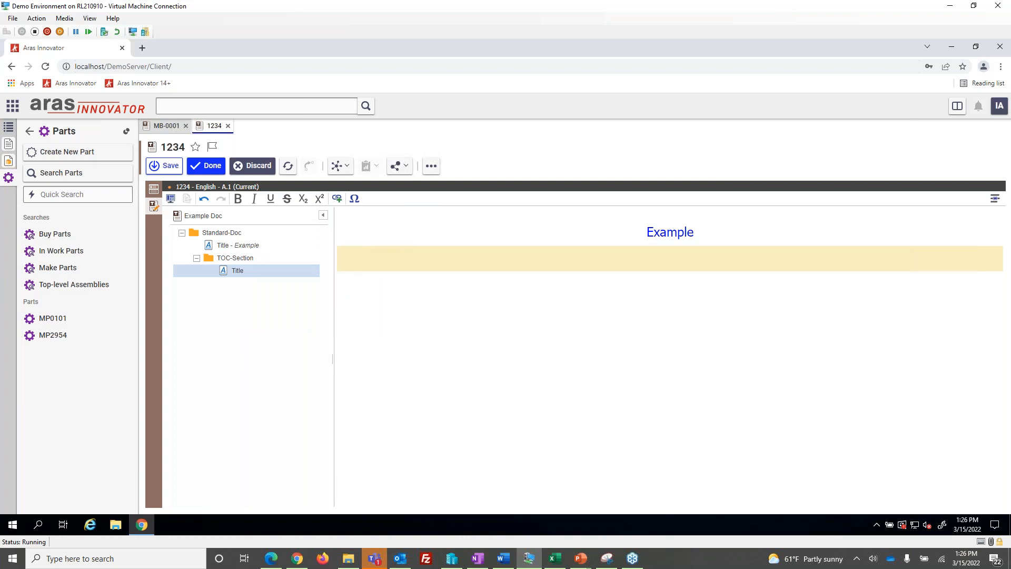
{"action": "type", "text": "Table Of Contents"}
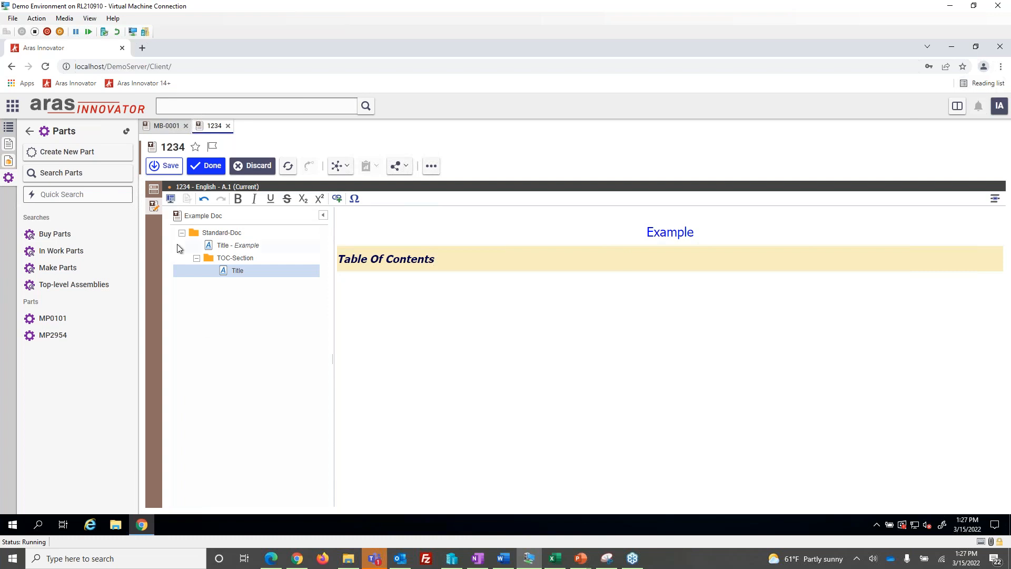
Add a Chapter after the TOC-Section and enter "Table" as its title
{"action": "left_click", "coordinate": [197, 258]}
{"action": "right_click", "coordinate": [231, 258]}
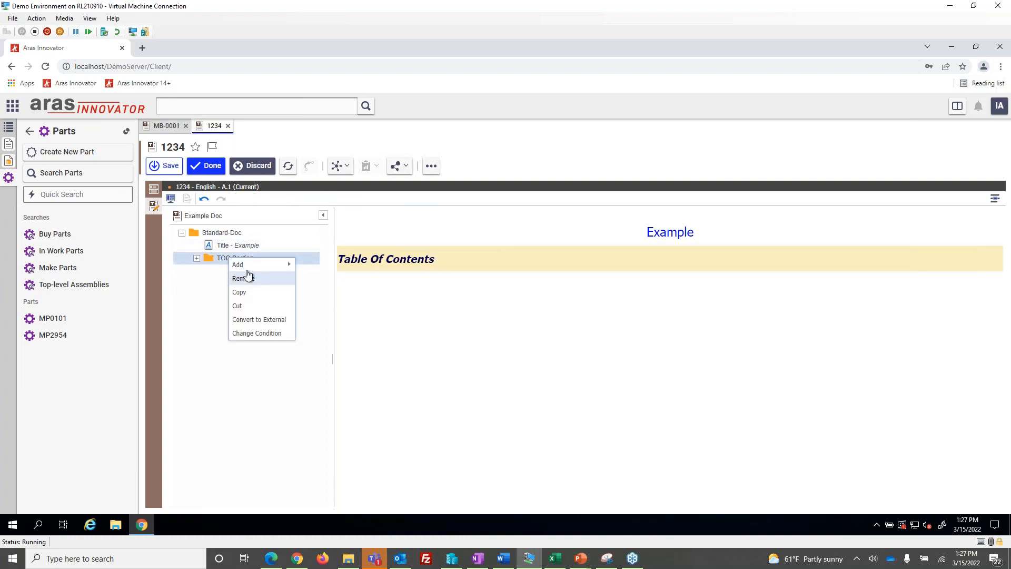
{"action": "mouse_move", "coordinate": [250, 270]}
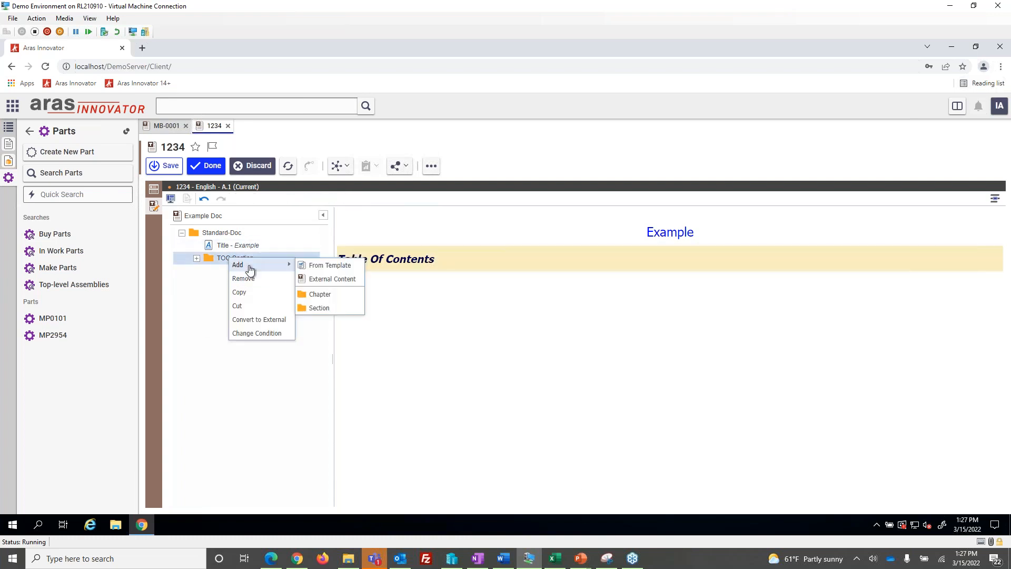
{"action": "left_click", "coordinate": [356, 296]}
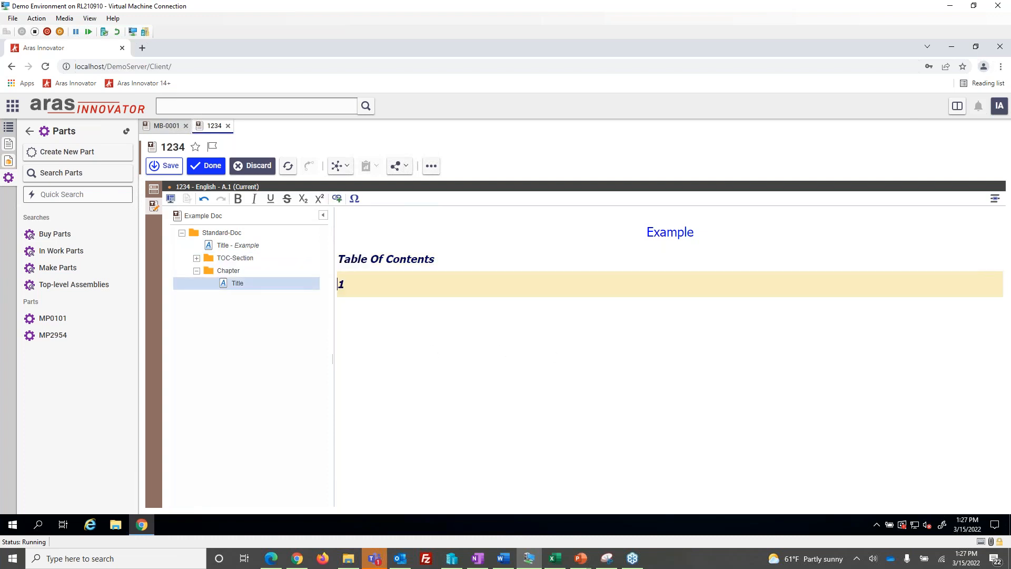
{"action": "type", "text": "1"}
{"action": "key", "text": "BackSpace"}
{"action": "type", "text": "Table"}
{"action": "left_click", "coordinate": [295, 420]}
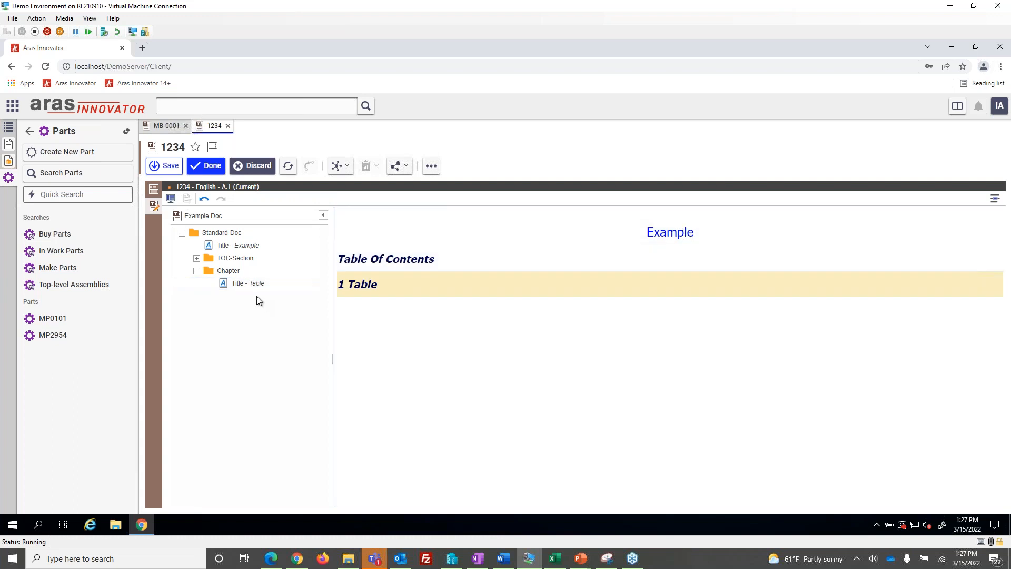
Add a table with 2 columns and 5 rows below the chapter title
{"action": "right_click", "coordinate": [247, 285]}
{"action": "mouse_move", "coordinate": [279, 290]}
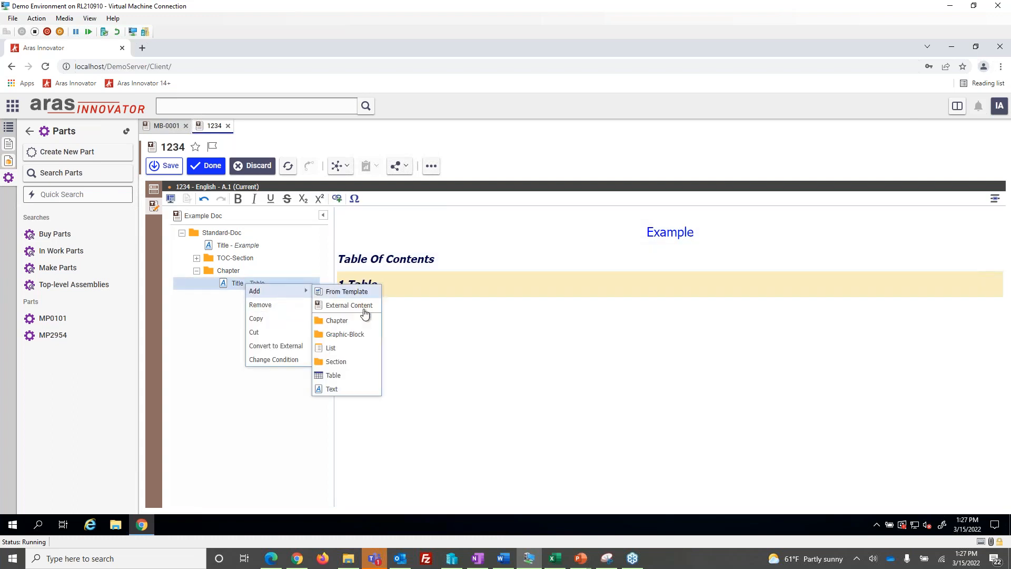
{"action": "left_click", "coordinate": [334, 375]}
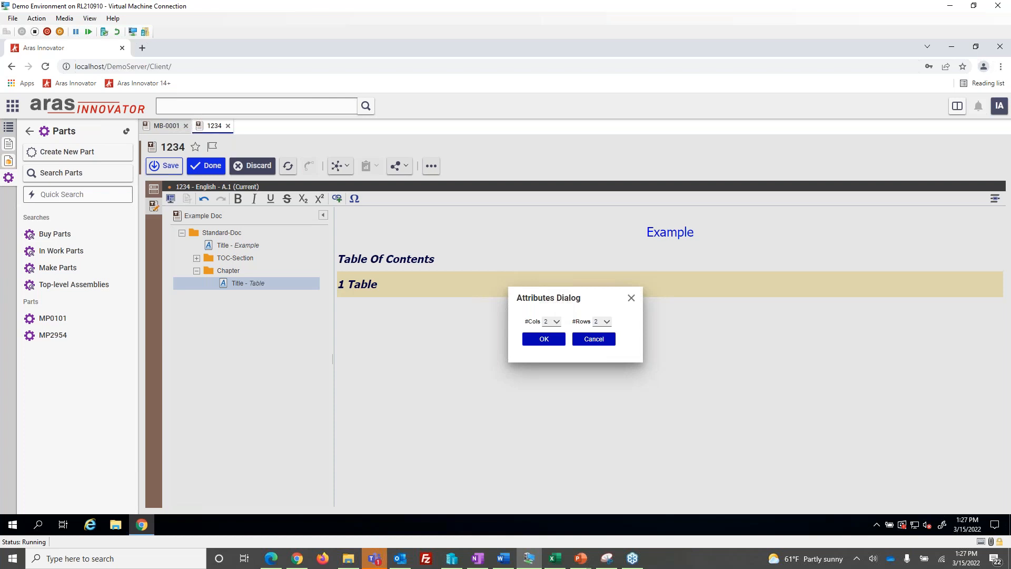
{"action": "left_click", "coordinate": [605, 321]}
{"action": "left_click", "coordinate": [602, 362]}
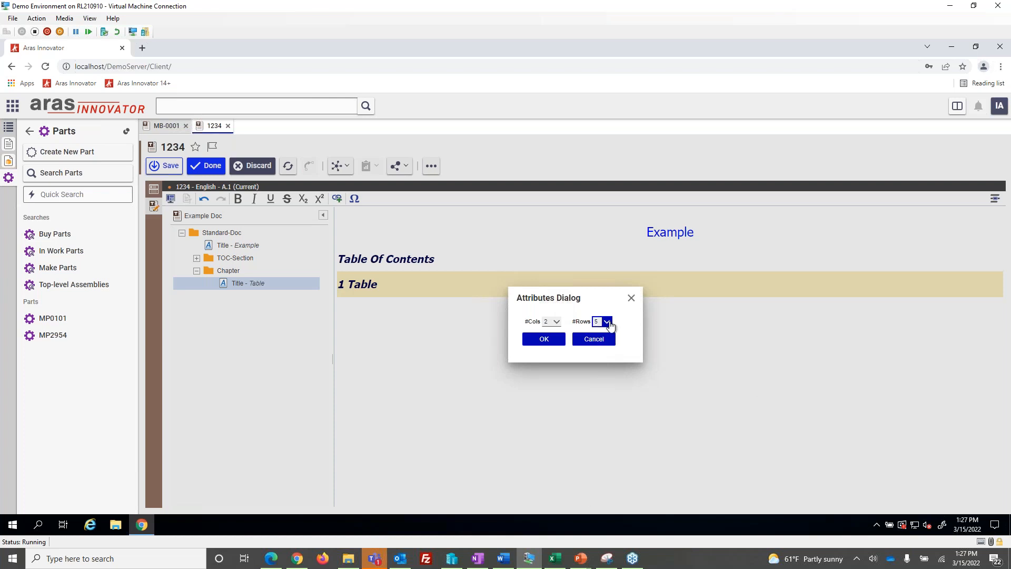
{"action": "left_click", "coordinate": [545, 339]}
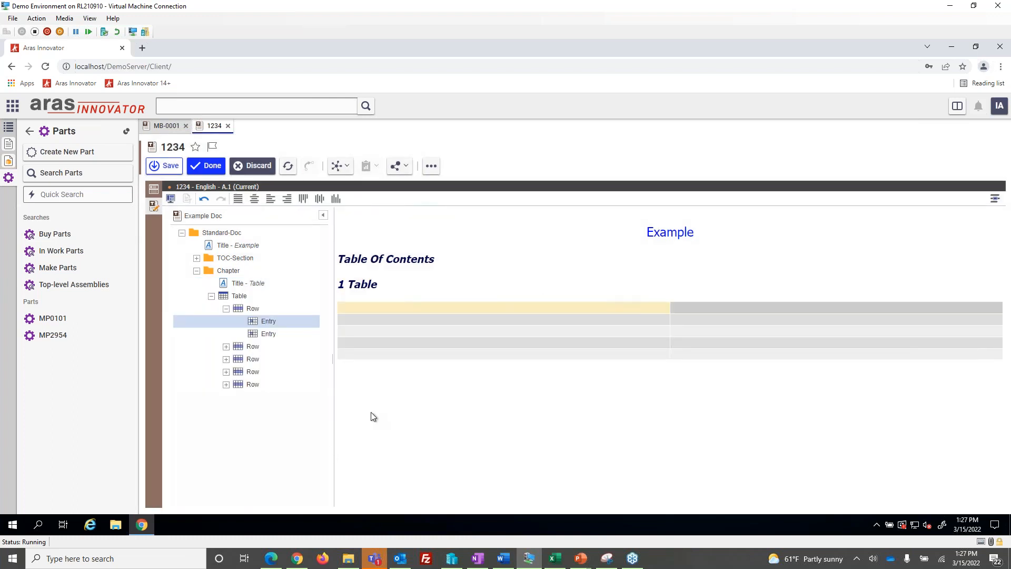
Add a column to the table from the first cell of its last row
{"action": "right_click", "coordinate": [384, 355]}
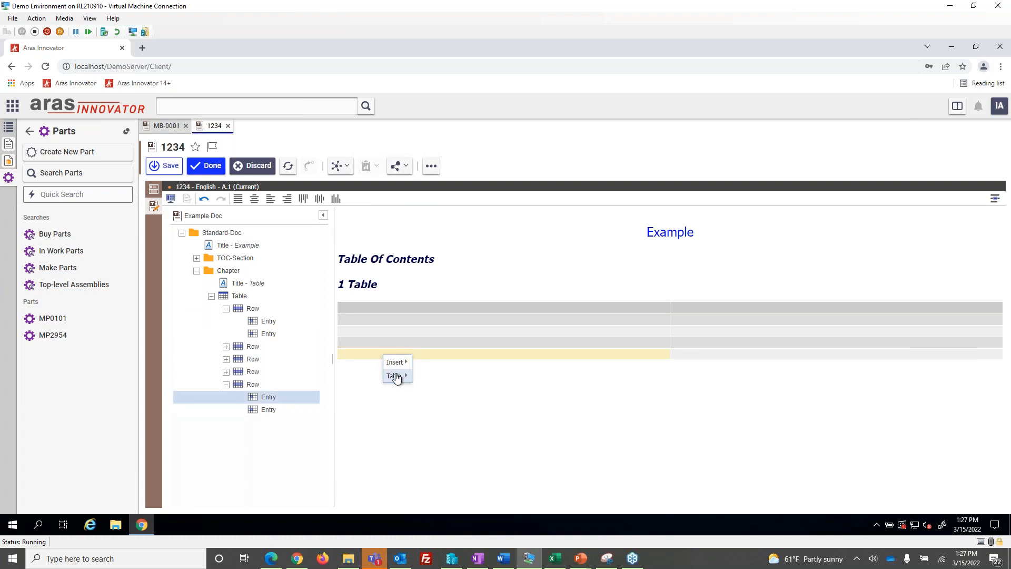
{"action": "mouse_move", "coordinate": [395, 375]}
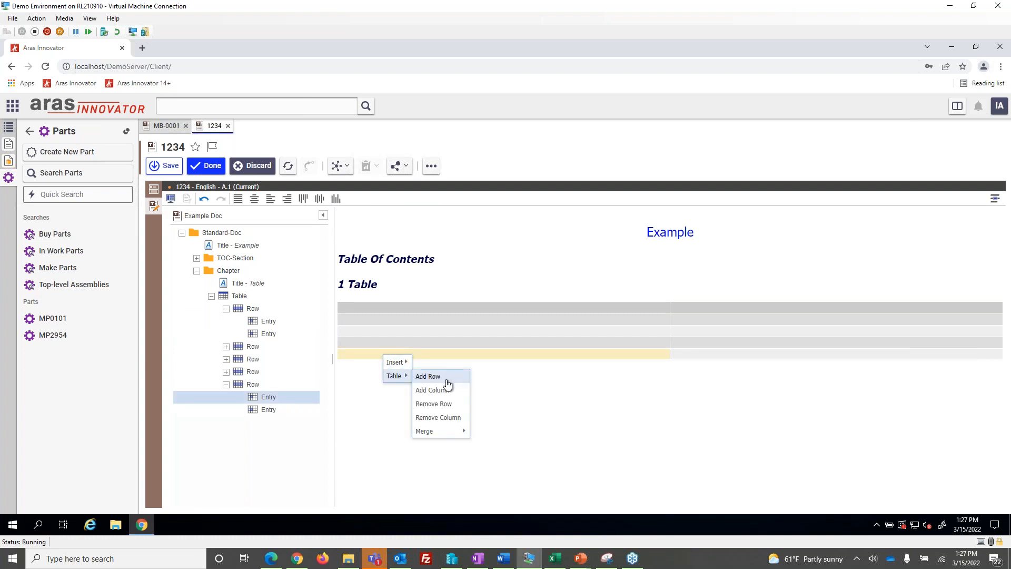
{"action": "left_click", "coordinate": [447, 389]}
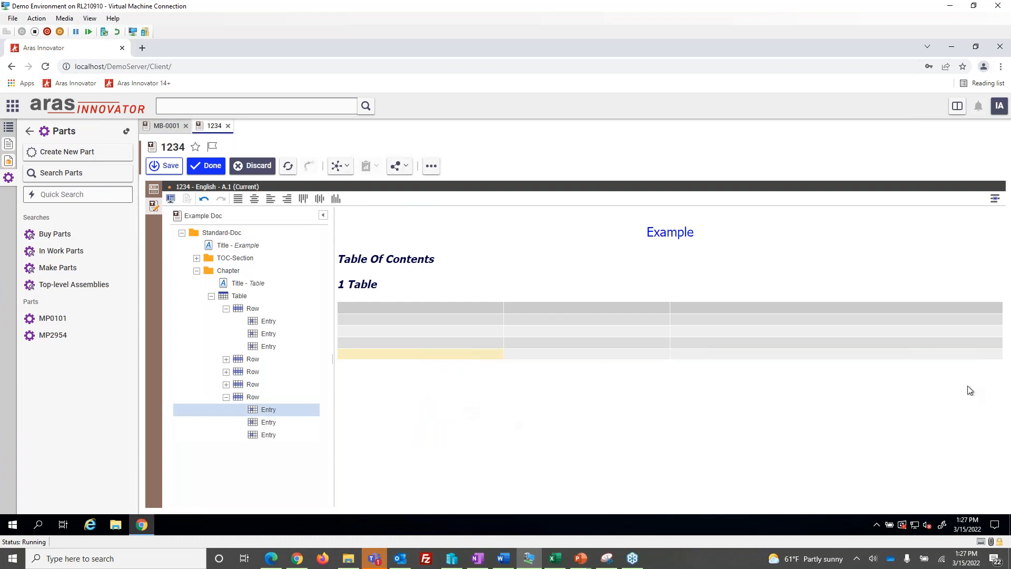
Extend the chapter title to read "Table and list"
{"action": "left_click", "coordinate": [196, 270]}
{"action": "left_click", "coordinate": [391, 287]}
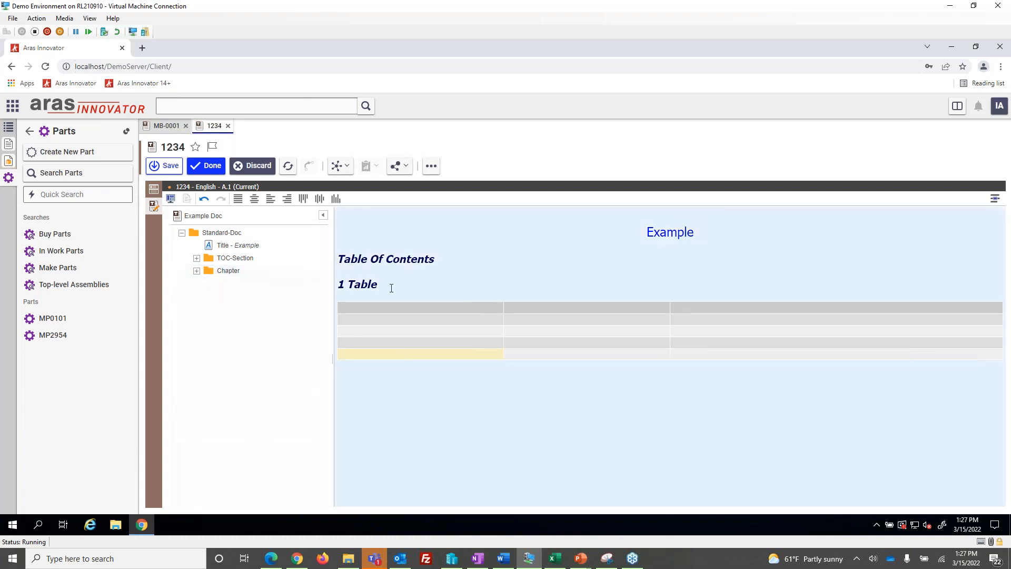
{"action": "type", "text": "and list"}
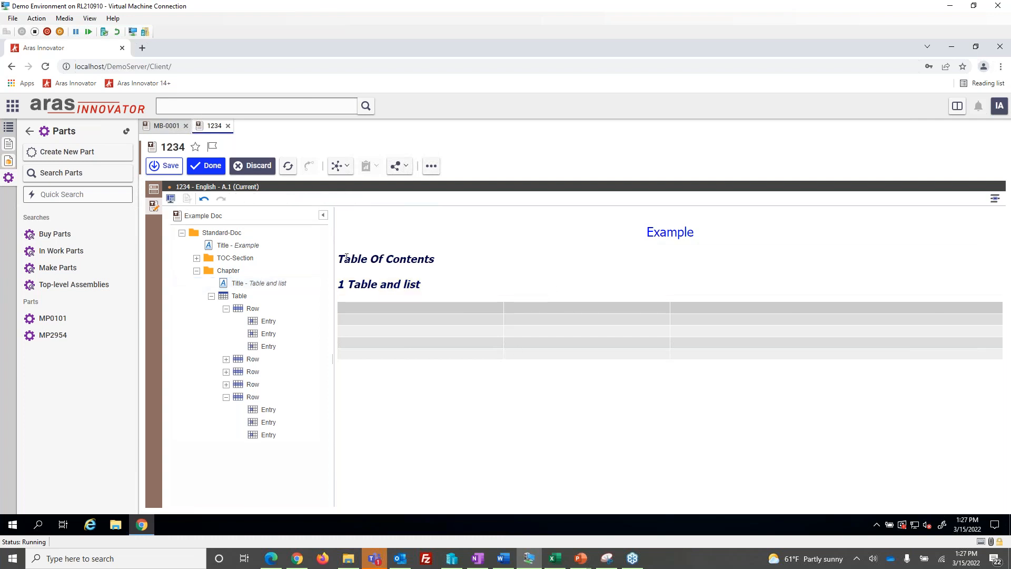
Collapse the Table in the document structure and add a List after it in the chapter
{"action": "left_click", "coordinate": [209, 297]}
{"action": "left_click", "coordinate": [211, 297]}
{"action": "right_click", "coordinate": [249, 301]}
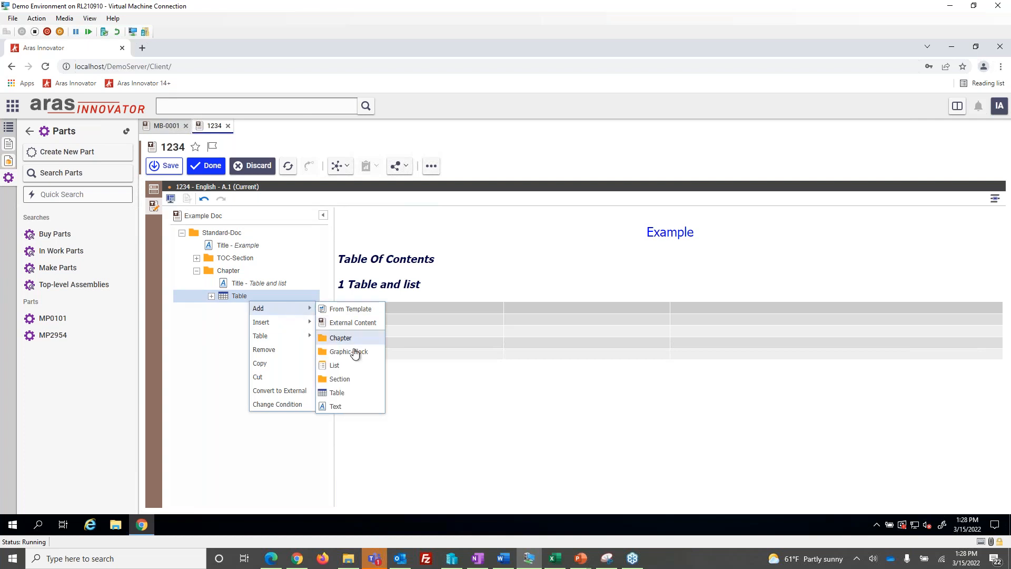
{"action": "left_click", "coordinate": [347, 365]}
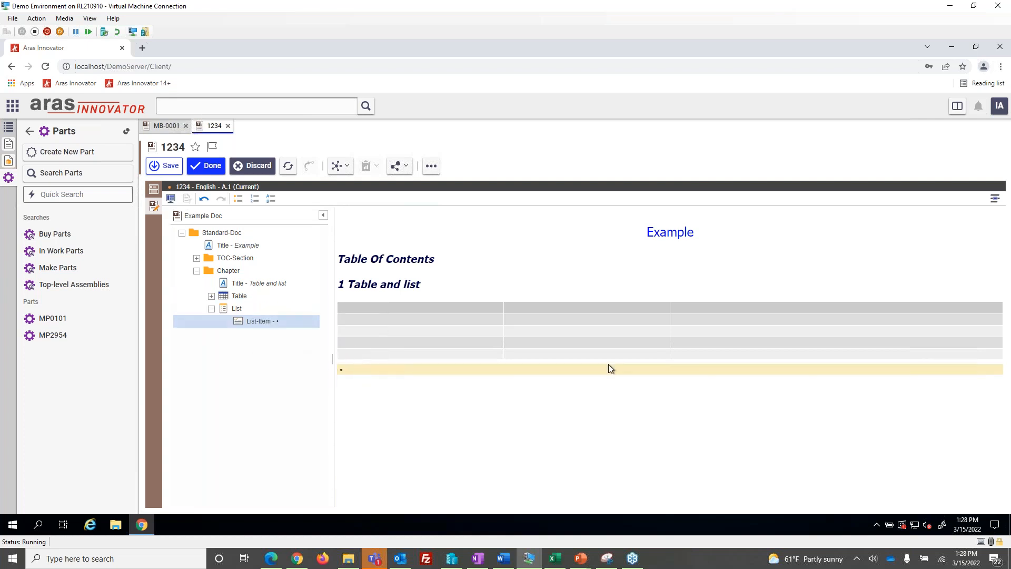
Select the chapter title, the Table Of Contents title and the first table cell in turn to check their places in the structure
{"action": "left_click", "coordinate": [415, 283]}
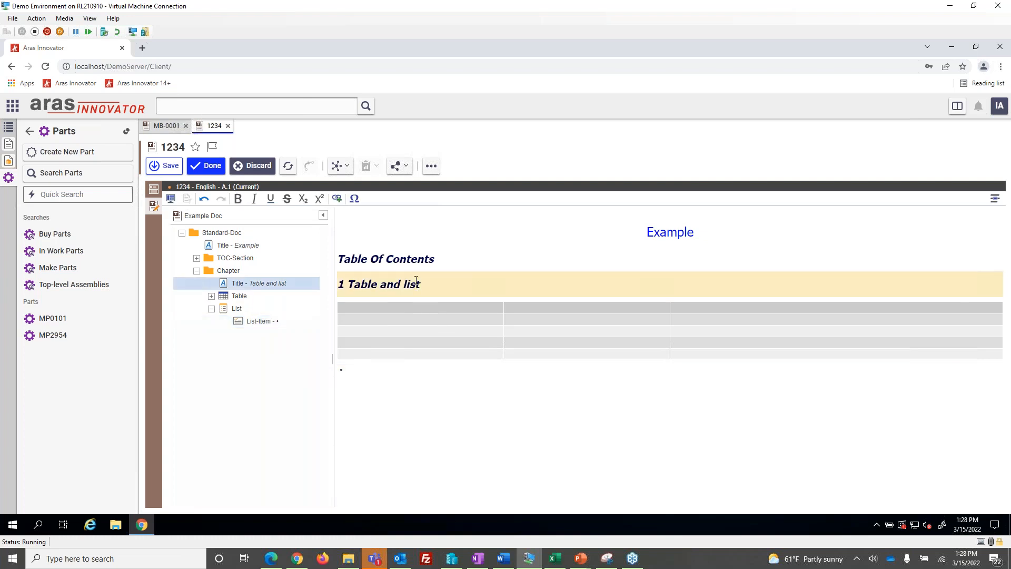
{"action": "left_click", "coordinate": [418, 259]}
{"action": "left_click", "coordinate": [423, 279]}
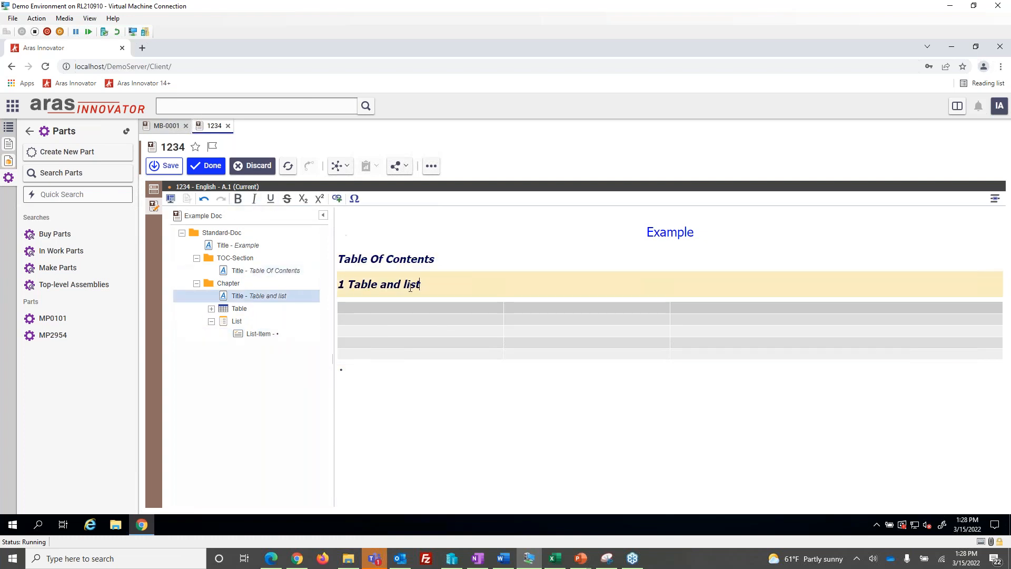
{"action": "left_click", "coordinate": [411, 309]}
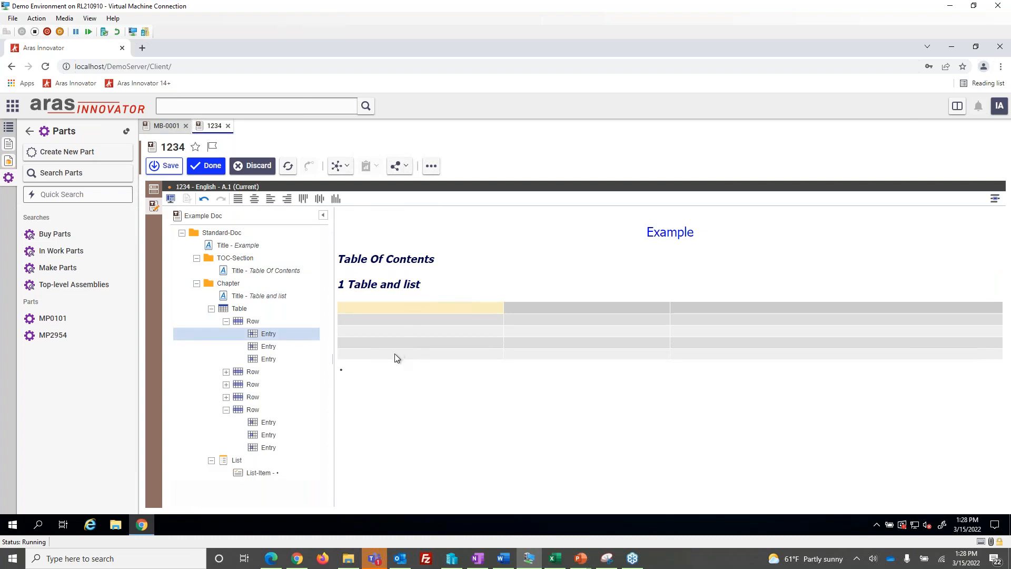
Make the document title "Example" bold and italic
{"action": "left_click", "coordinate": [667, 231]}
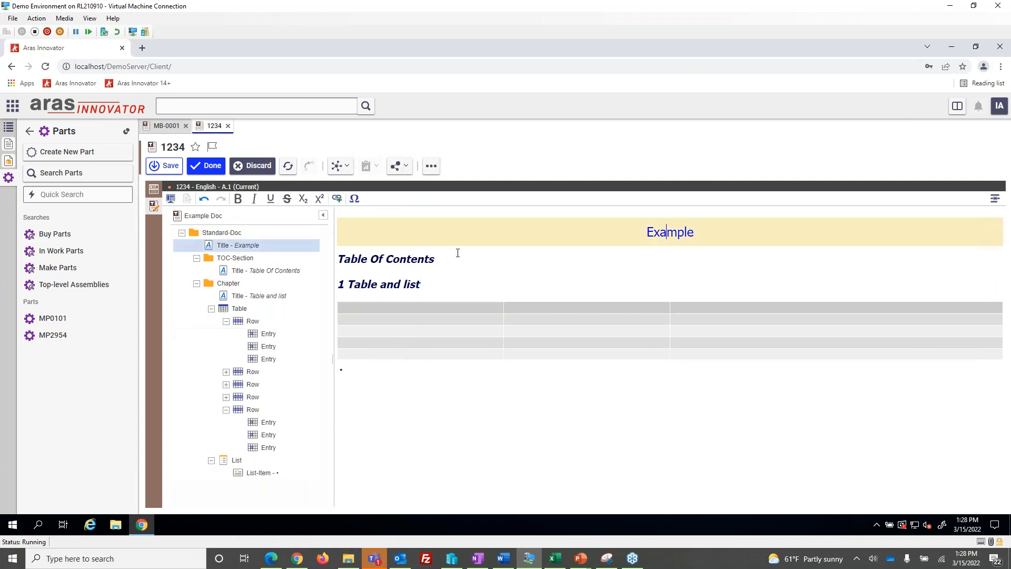
{"action": "double_click", "coordinate": [670, 224]}
{"action": "left_click", "coordinate": [238, 198]}
{"action": "left_click", "coordinate": [253, 200]}
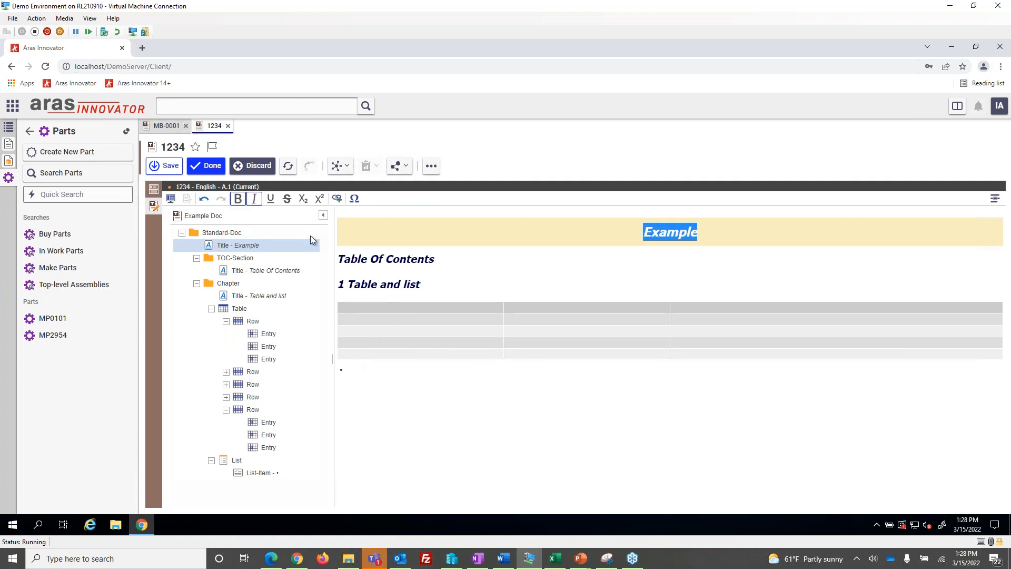
Try the numbered style on the list and return it to bullets
{"action": "left_click", "coordinate": [347, 371]}
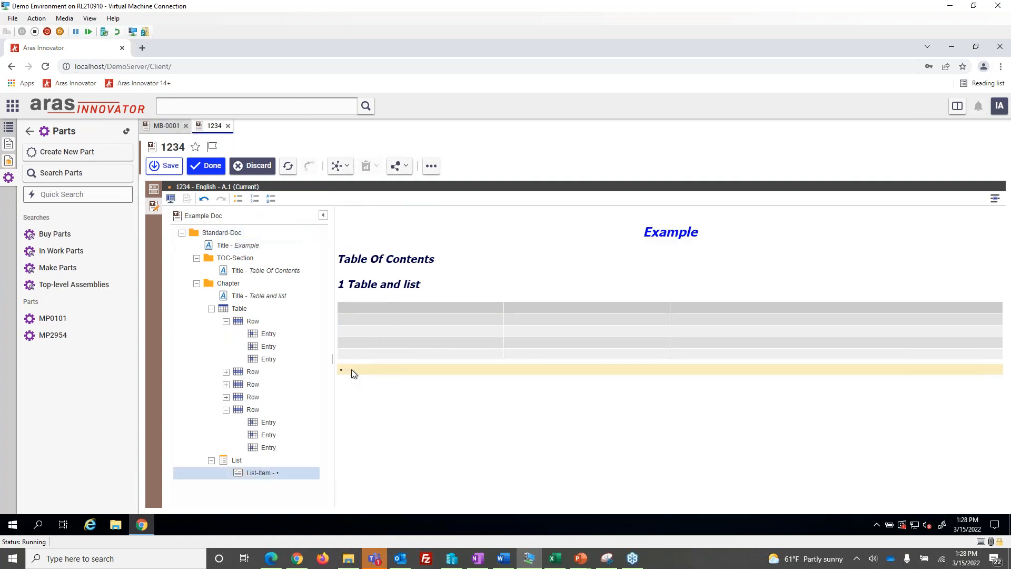
{"action": "left_click", "coordinate": [256, 200]}
{"action": "left_click", "coordinate": [238, 198]}
Insert a Text element into the bulleted list item and enter "A"
{"action": "right_click", "coordinate": [379, 371]}
{"action": "left_click", "coordinate": [362, 371]}
{"action": "right_click", "coordinate": [362, 371]}
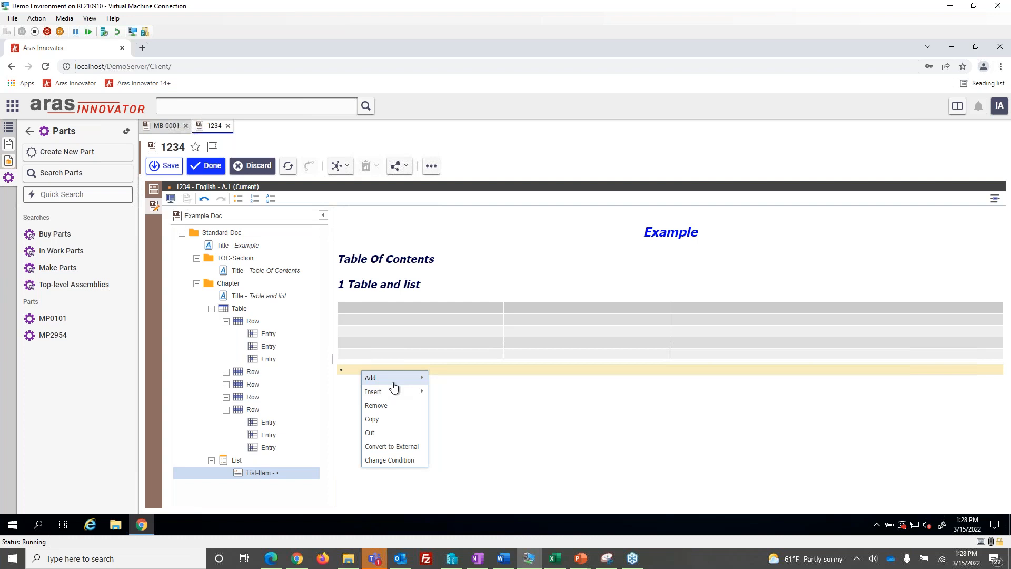
{"action": "mouse_move", "coordinate": [394, 391]}
{"action": "left_click", "coordinate": [448, 448]}
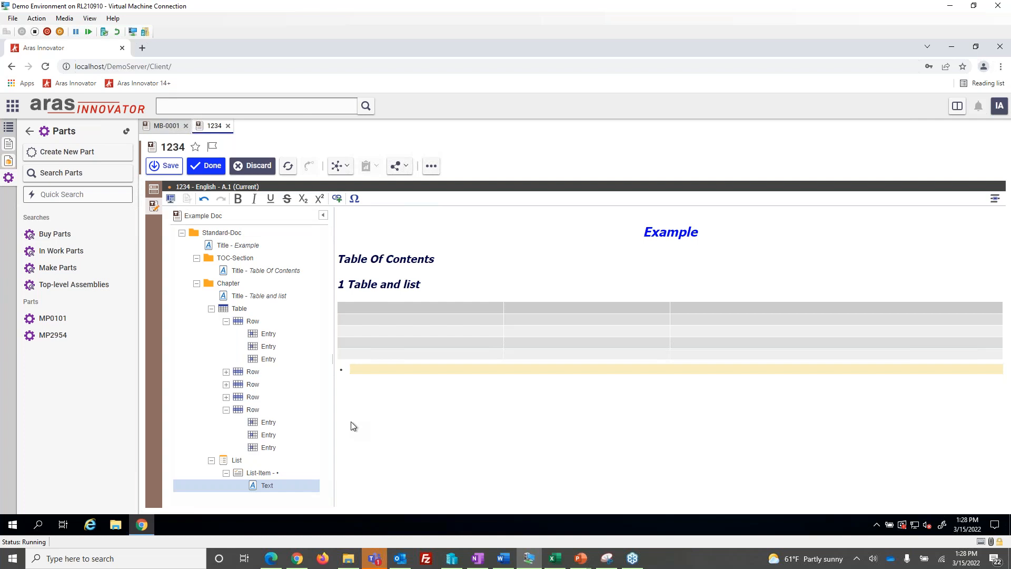
{"action": "type", "text": "A"}
Try inserting a nested List directly into the list item that holds text A
{"action": "right_click", "coordinate": [353, 371]}
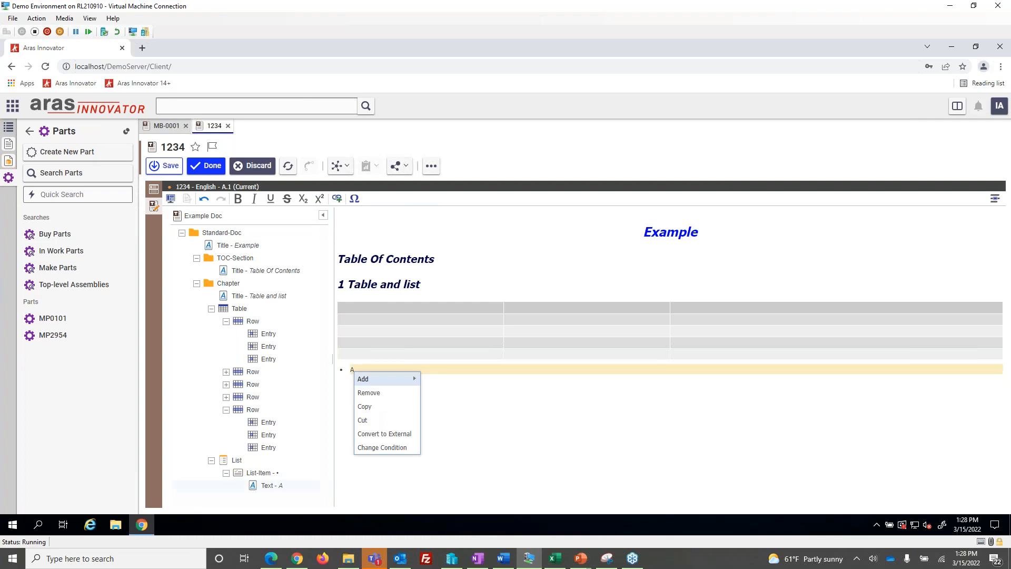
{"action": "right_click", "coordinate": [260, 475]}
{"action": "mouse_move", "coordinate": [300, 401]}
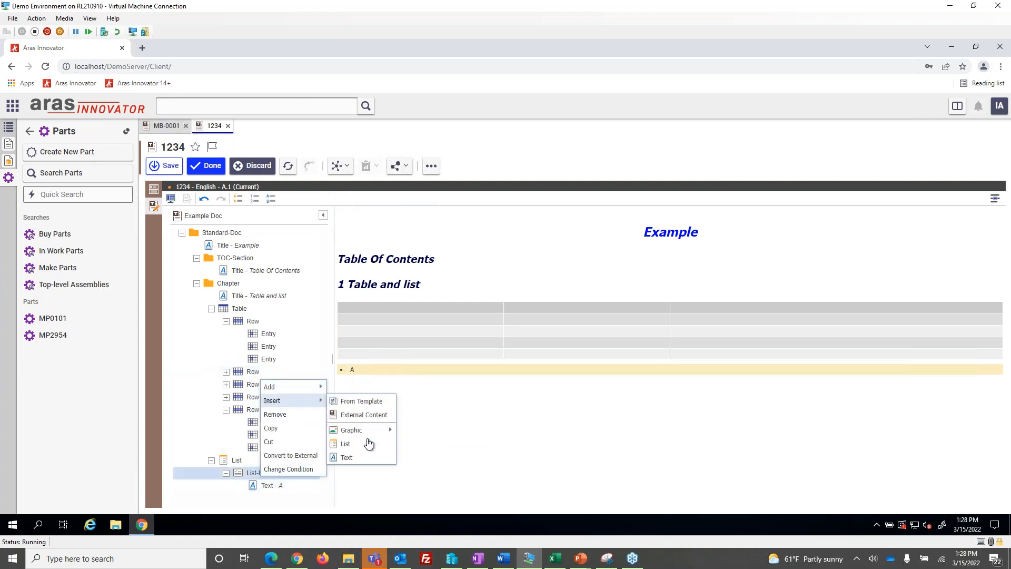
{"action": "left_click", "coordinate": [368, 444]}
{"action": "left_click", "coordinate": [367, 371]}
{"action": "left_click", "coordinate": [355, 386]}
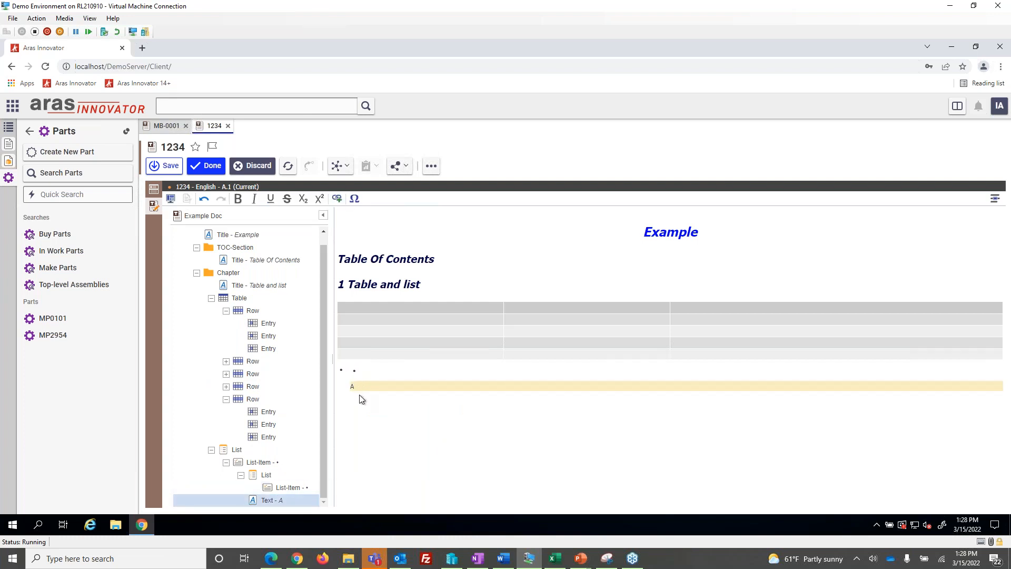
Clear the text A and undo the insertion of the nested List in the list item
{"action": "key", "text": "BackSpace"}
{"action": "left_click", "coordinate": [204, 199]}
{"action": "left_click", "coordinate": [205, 198]}
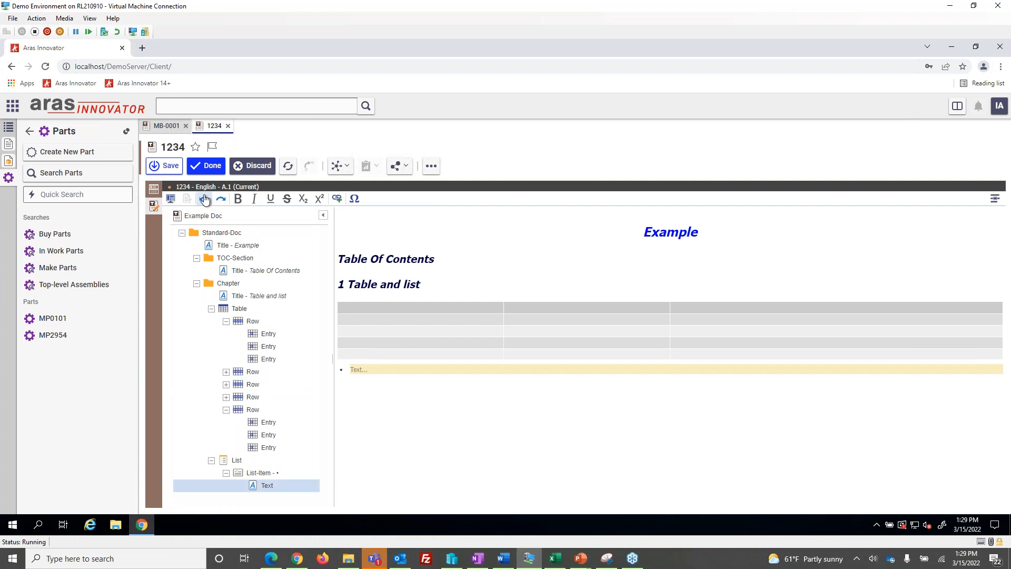
Add a nested List after the Text element within the bulleted list item
{"action": "right_click", "coordinate": [261, 472]}
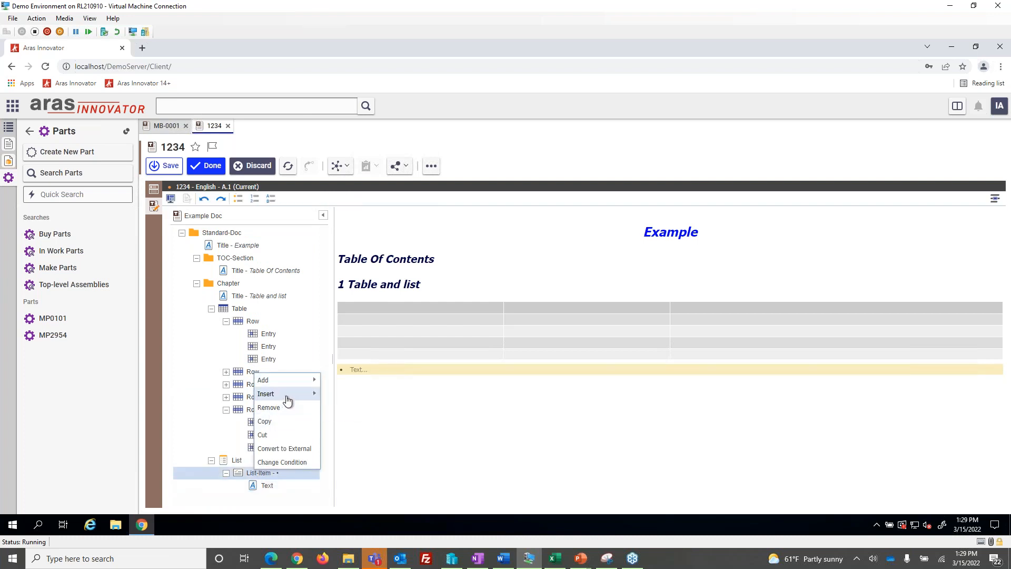
{"action": "right_click", "coordinate": [267, 485]}
{"action": "mouse_move", "coordinate": [310, 409]}
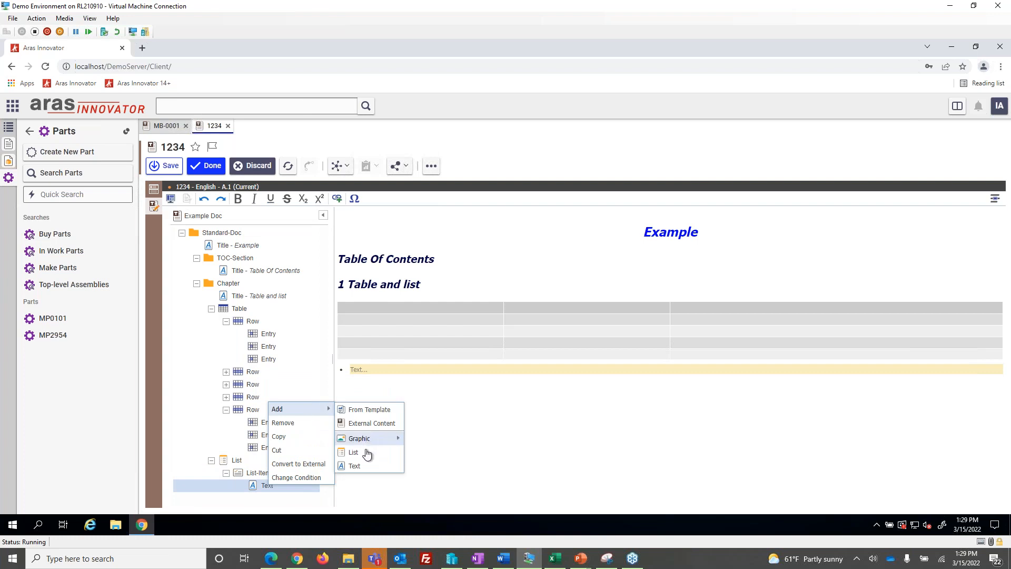
{"action": "left_click", "coordinate": [368, 436]}
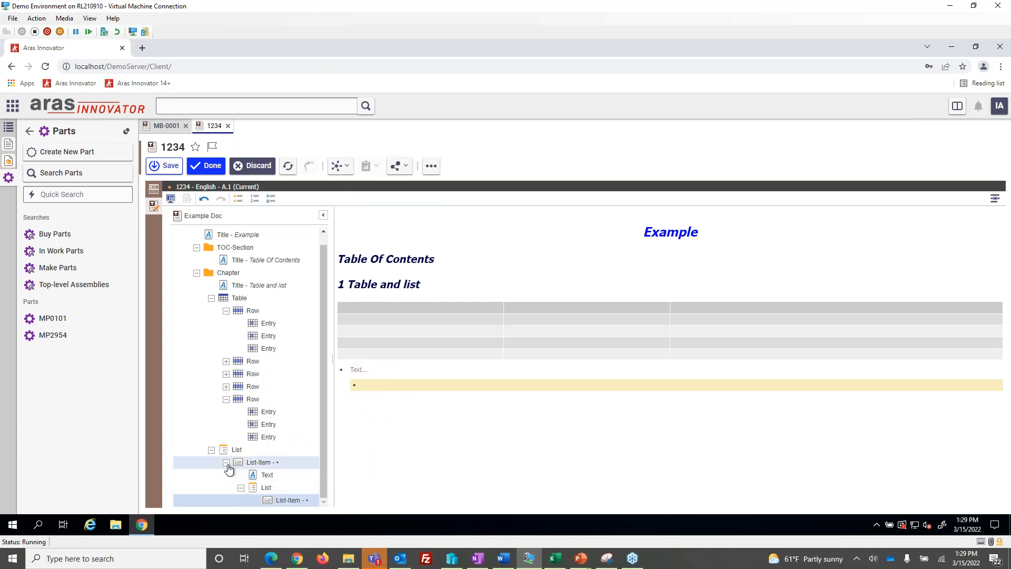
Switch the nested list to numbered items and enter "Aras Website" as the text of the bulleted item
{"action": "left_click", "coordinate": [254, 199]}
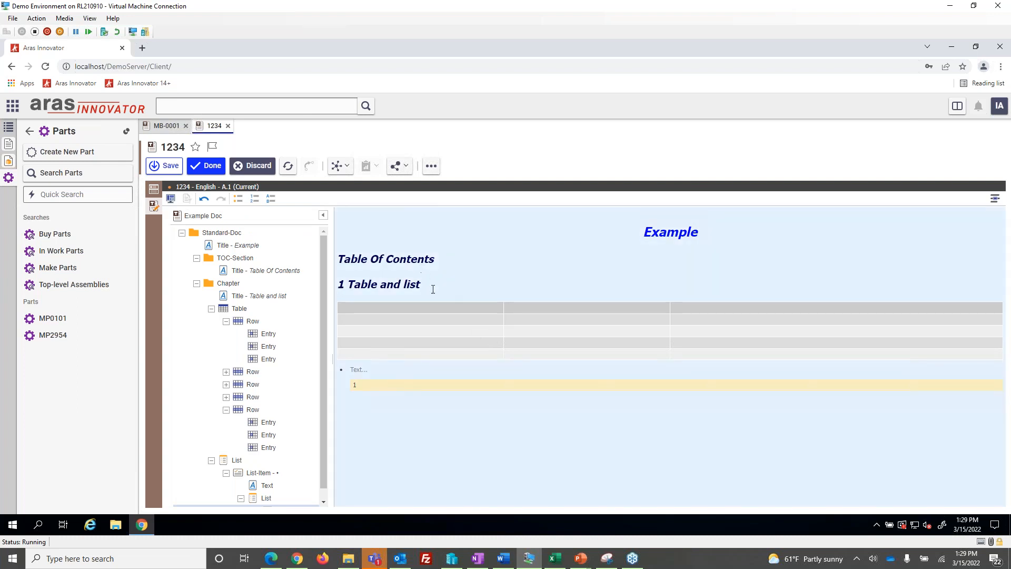
{"action": "left_click", "coordinate": [394, 368]}
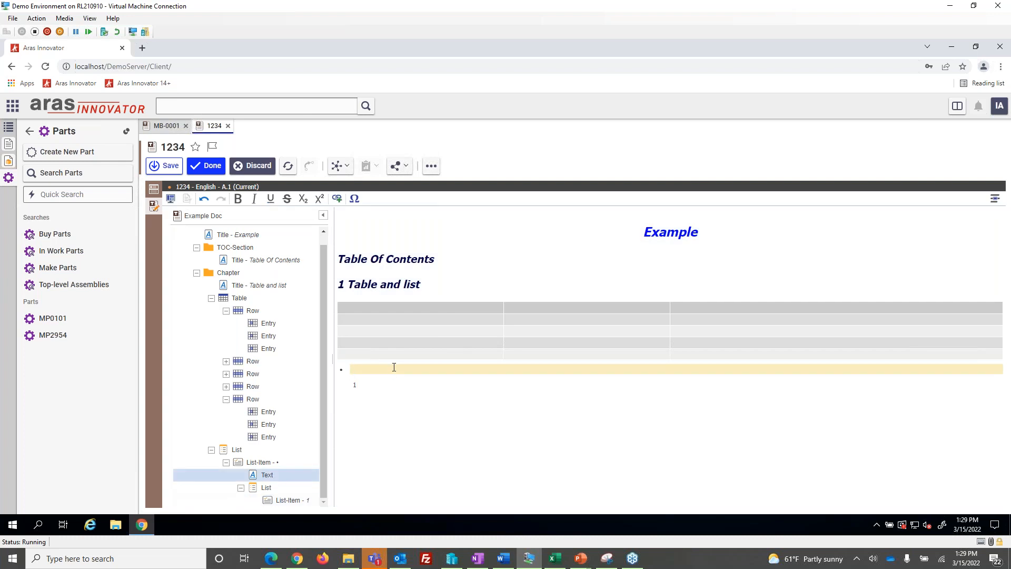
{"action": "type", "text": "Aras Website"}
{"action": "left_click", "coordinate": [474, 400]}
{"action": "left_click", "coordinate": [395, 365]}
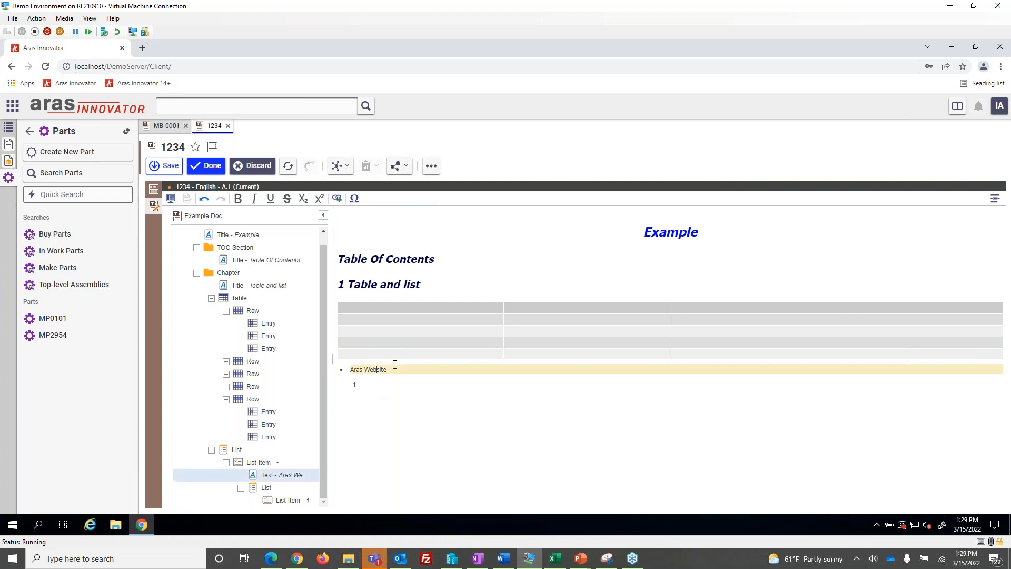
{"action": "left_click_drag", "start_coordinate": [395, 364], "coordinate": [349, 368]}
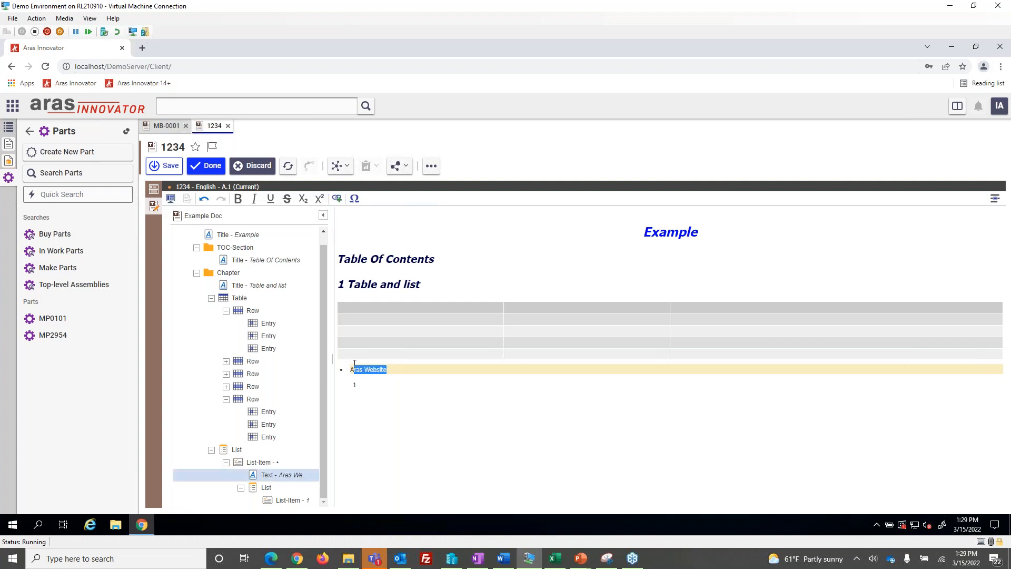
{"action": "left_click", "coordinate": [338, 198]}
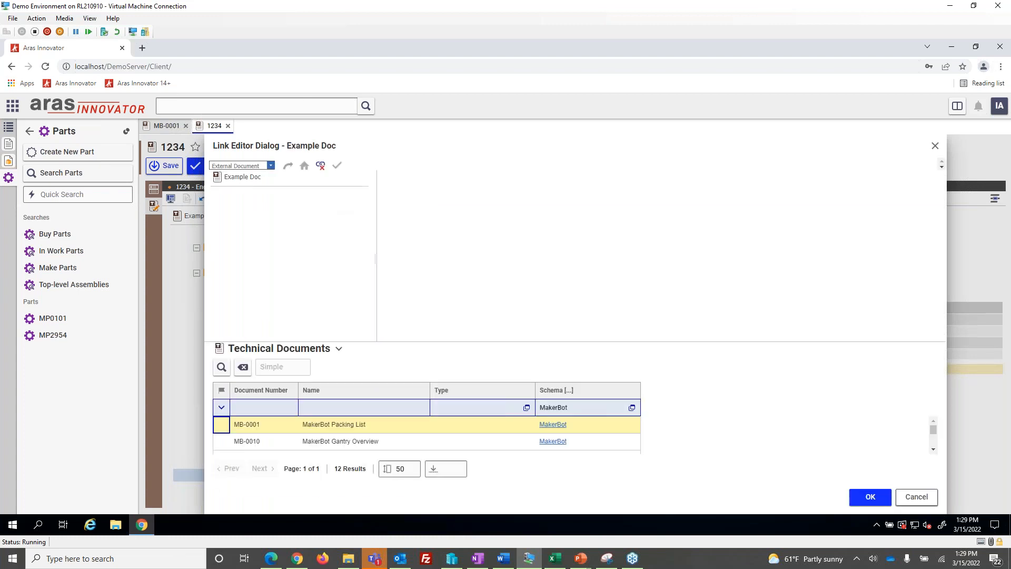
{"action": "left_click", "coordinate": [270, 167]}
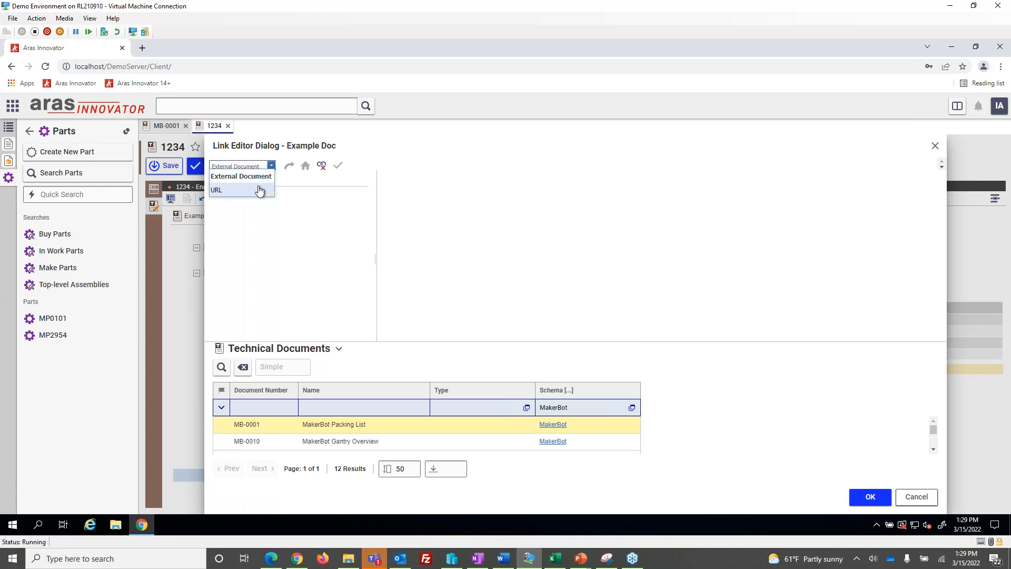
{"action": "left_click", "coordinate": [260, 190]}
{"action": "left_click", "coordinate": [311, 313]}
{"action": "type", "text": "http://aras.com"}
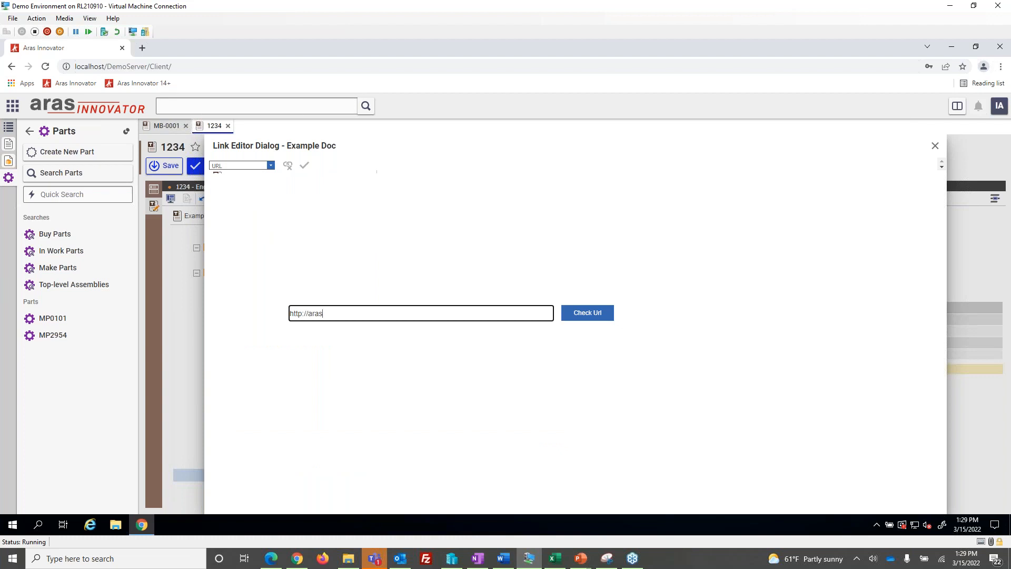
{"action": "left_click", "coordinate": [592, 314]}
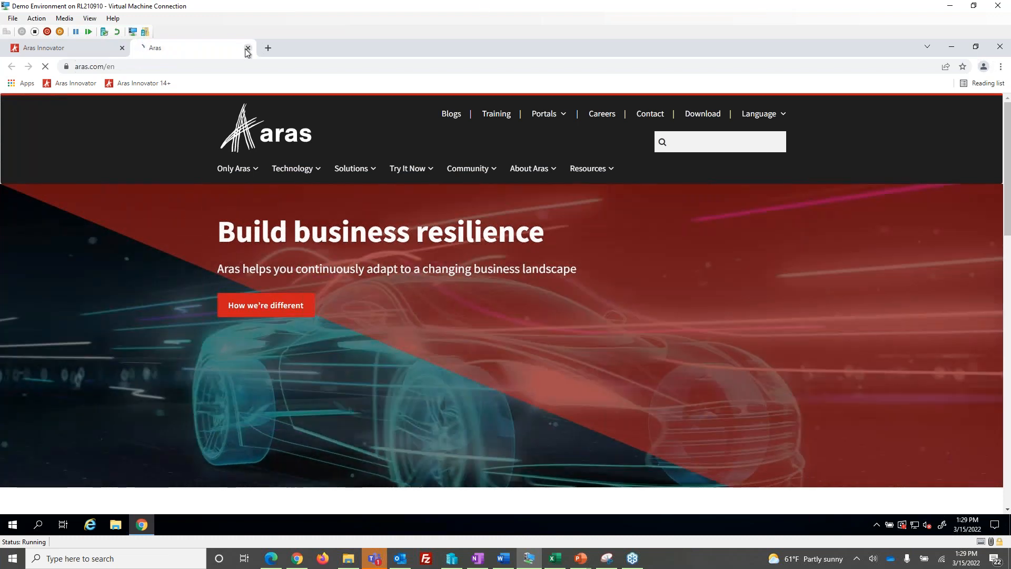
{"action": "key", "text": "ctrl+w"}
{"action": "left_click", "coordinate": [306, 166]}
Insert a Text element into the numbered list item and enter "Doc"
{"action": "left_click", "coordinate": [391, 385]}
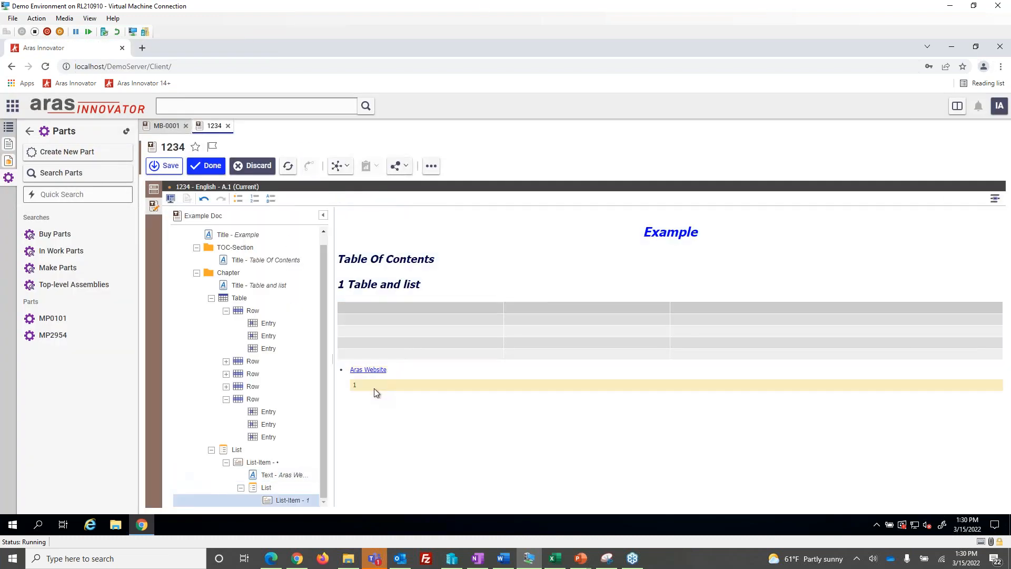
{"action": "right_click", "coordinate": [373, 384]}
{"action": "mouse_move", "coordinate": [416, 391]}
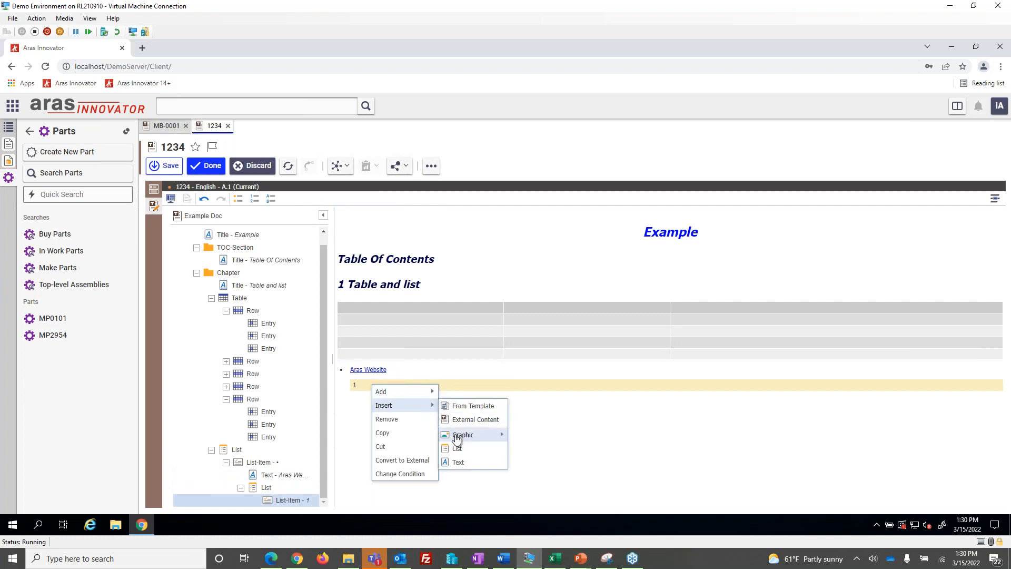
{"action": "left_click", "coordinate": [465, 460]}
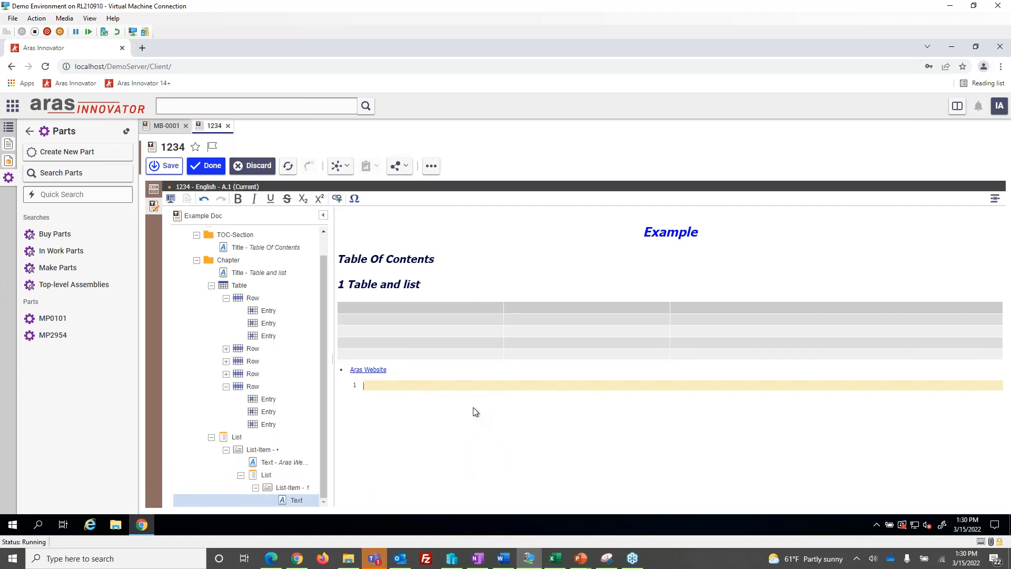
{"action": "type", "text": "Doc"}
{"action": "left_click", "coordinate": [394, 406]}
Try to link the text Doc to the external document MakerBot Packing List
{"action": "left_click_drag", "start_coordinate": [371, 386], "coordinate": [366, 387]}
{"action": "left_click", "coordinate": [336, 199]}
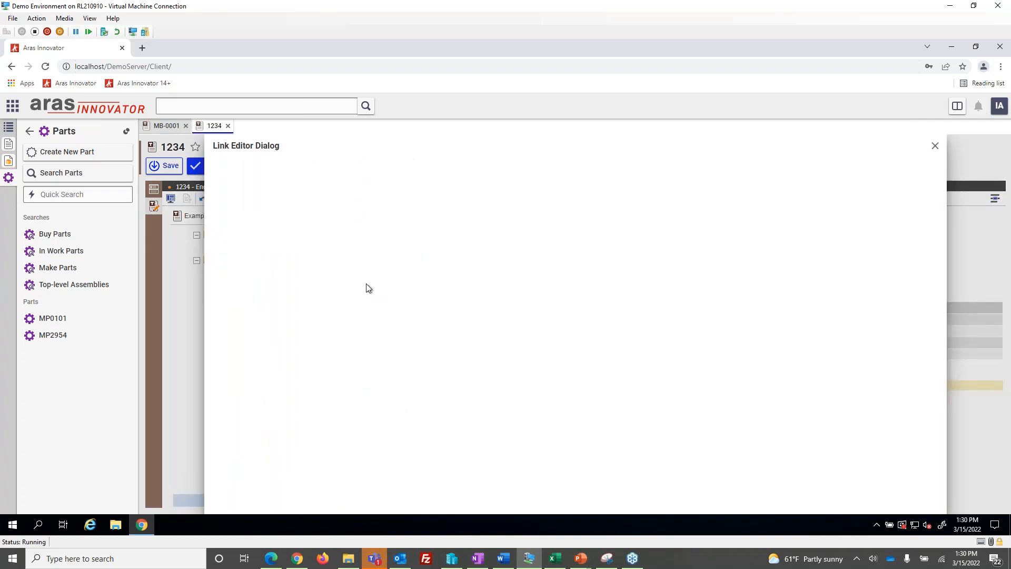
{"action": "left_click", "coordinate": [271, 165]}
{"action": "left_click", "coordinate": [270, 166]}
{"action": "scroll", "coordinate": [342, 431], "scroll_direction": "down", "scroll_amount": 2}
{"action": "scroll", "coordinate": [345, 431], "scroll_direction": "up", "scroll_amount": 2}
{"action": "left_click", "coordinate": [288, 433]}
{"action": "left_click", "coordinate": [369, 431]}
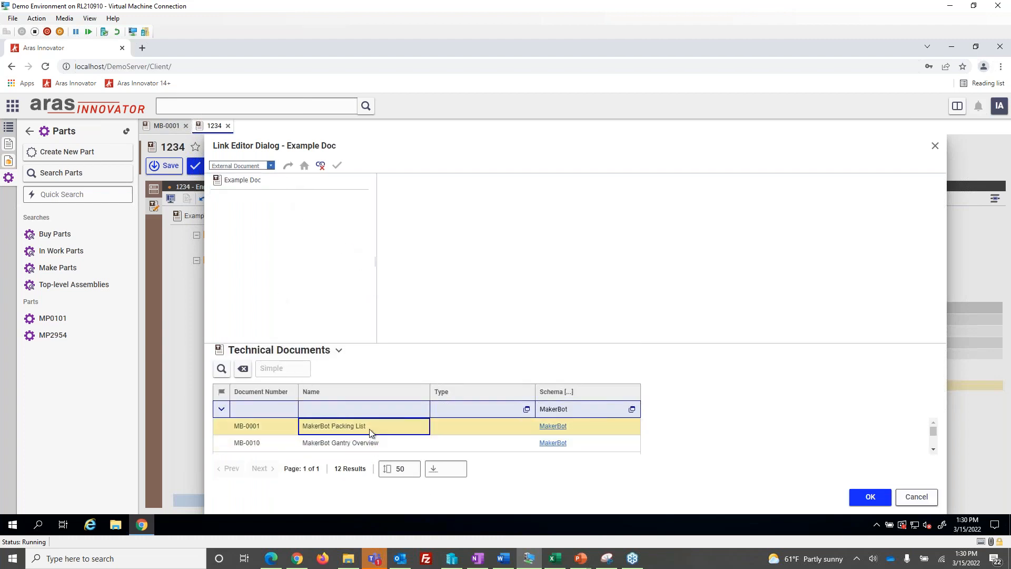
Browse the MakerBot technical documents available as link targets for Doc, and close the link editor without applying a link
{"action": "scroll", "coordinate": [452, 447], "scroll_direction": "down", "scroll_amount": 1}
{"action": "scroll", "coordinate": [451, 447], "scroll_direction": "up", "scroll_amount": 1}
{"action": "scroll", "coordinate": [361, 445], "scroll_direction": "down", "scroll_amount": 1}
{"action": "scroll", "coordinate": [361, 446], "scroll_direction": "up", "scroll_amount": 1}
{"action": "scroll", "coordinate": [359, 444], "scroll_direction": "down", "scroll_amount": 2}
{"action": "left_click", "coordinate": [359, 440]}
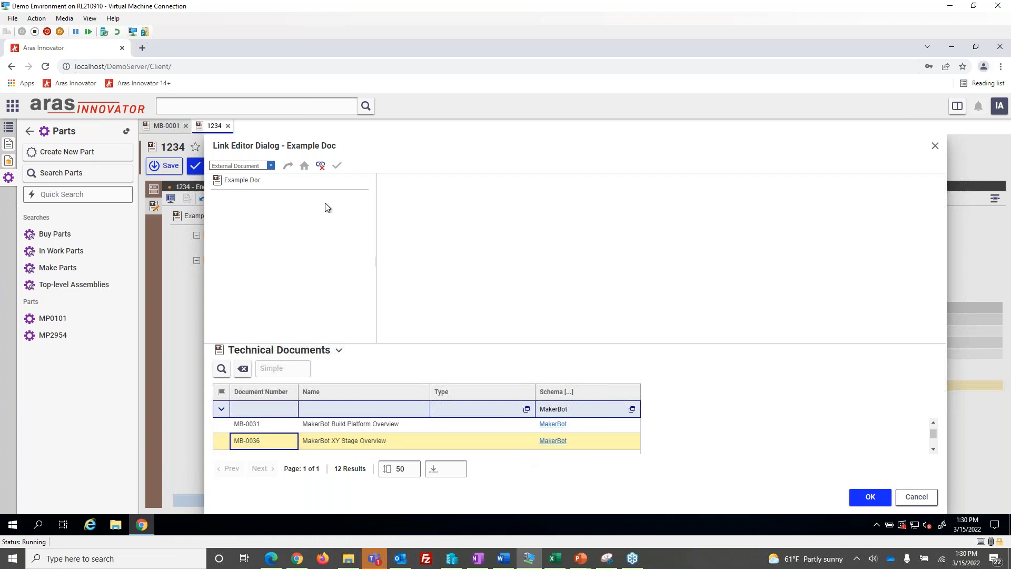
{"action": "left_click", "coordinate": [278, 423]}
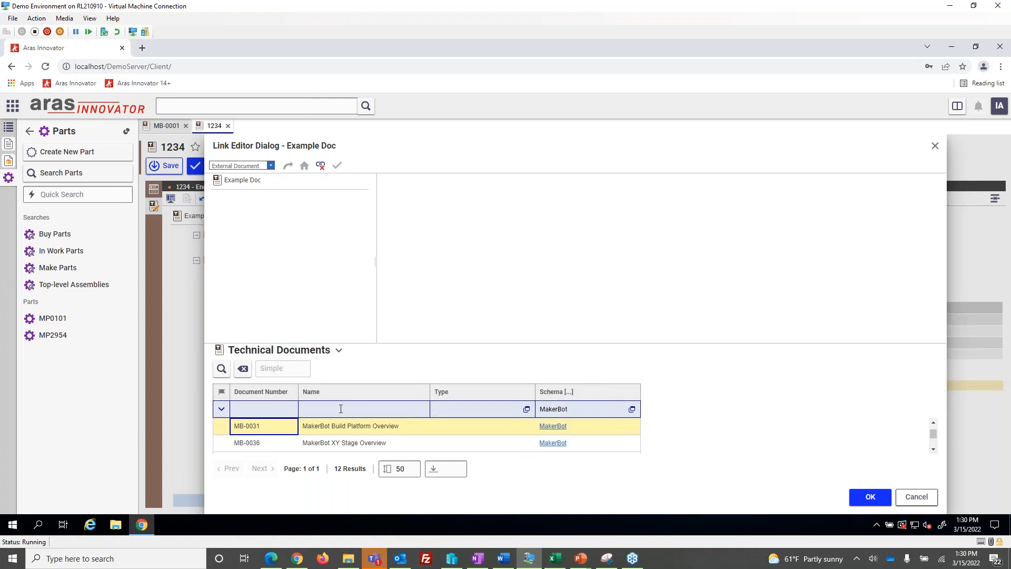
{"action": "scroll", "coordinate": [342, 421], "scroll_direction": "up", "scroll_amount": 1}
{"action": "scroll", "coordinate": [365, 445], "scroll_direction": "down", "scroll_amount": 3}
{"action": "left_click", "coordinate": [367, 431]}
{"action": "key", "text": "Up"}
{"action": "key", "text": "Up"}
{"action": "left_click", "coordinate": [269, 438]}
{"action": "scroll", "coordinate": [268, 439], "scroll_direction": "up", "scroll_amount": 2}
{"action": "left_click", "coordinate": [348, 427]}
{"action": "left_click", "coordinate": [222, 370]}
{"action": "scroll", "coordinate": [409, 435], "scroll_direction": "down", "scroll_amount": 3}
{"action": "left_click", "coordinate": [366, 431]}
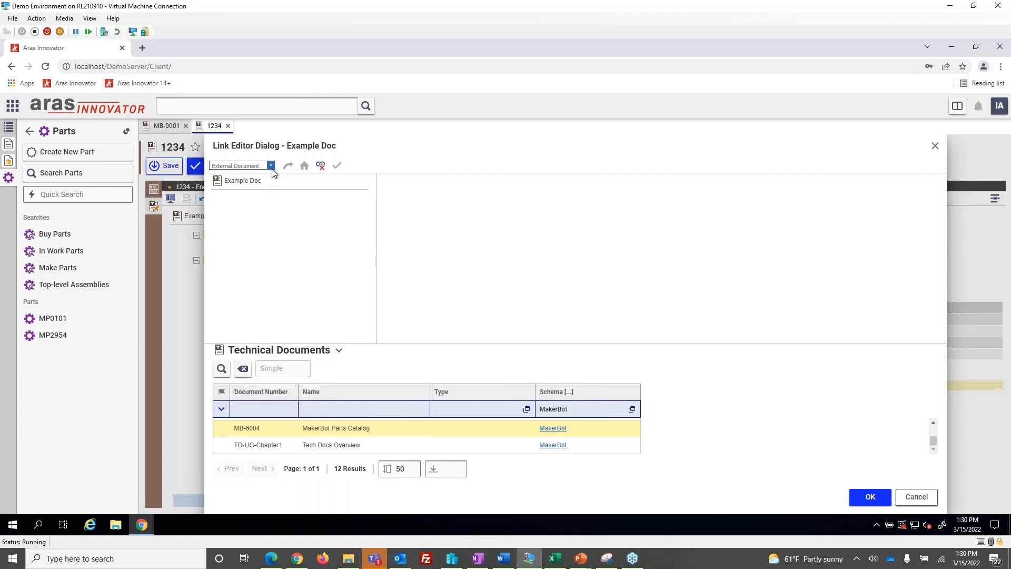
{"action": "left_click", "coordinate": [935, 146]}
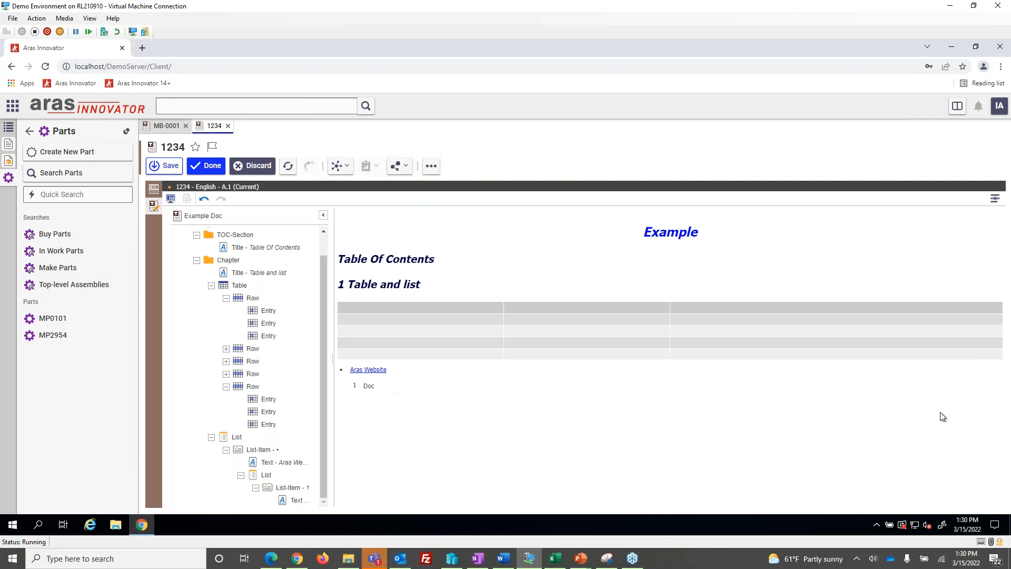
Add a TOC element to the TOC-Section below its title and refresh its content
{"action": "left_click", "coordinate": [381, 283]}
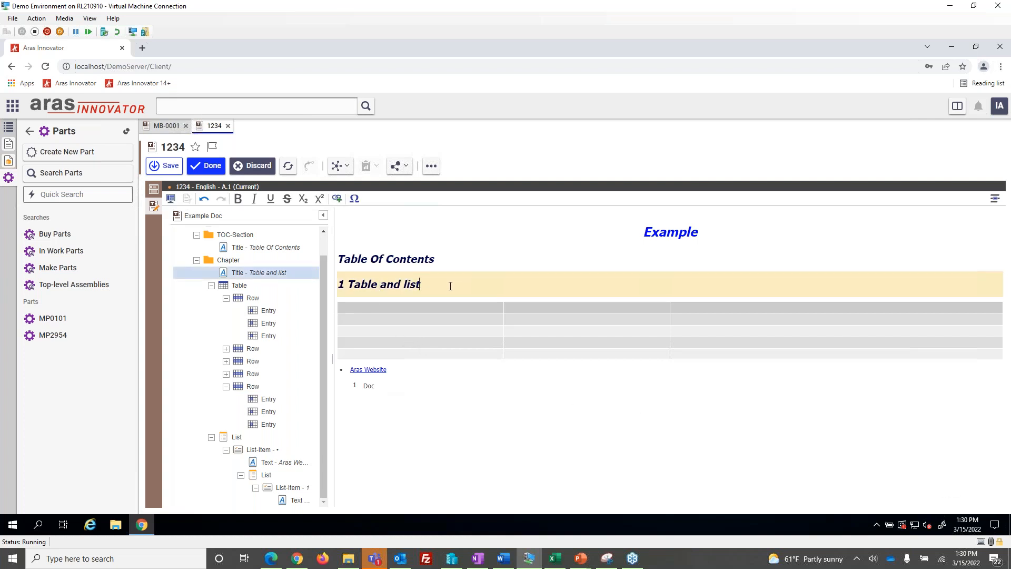
{"action": "scroll", "coordinate": [242, 252], "scroll_direction": "up", "scroll_amount": 1}
{"action": "right_click", "coordinate": [243, 261]}
{"action": "left_click", "coordinate": [329, 270]}
{"action": "right_click", "coordinate": [249, 284]}
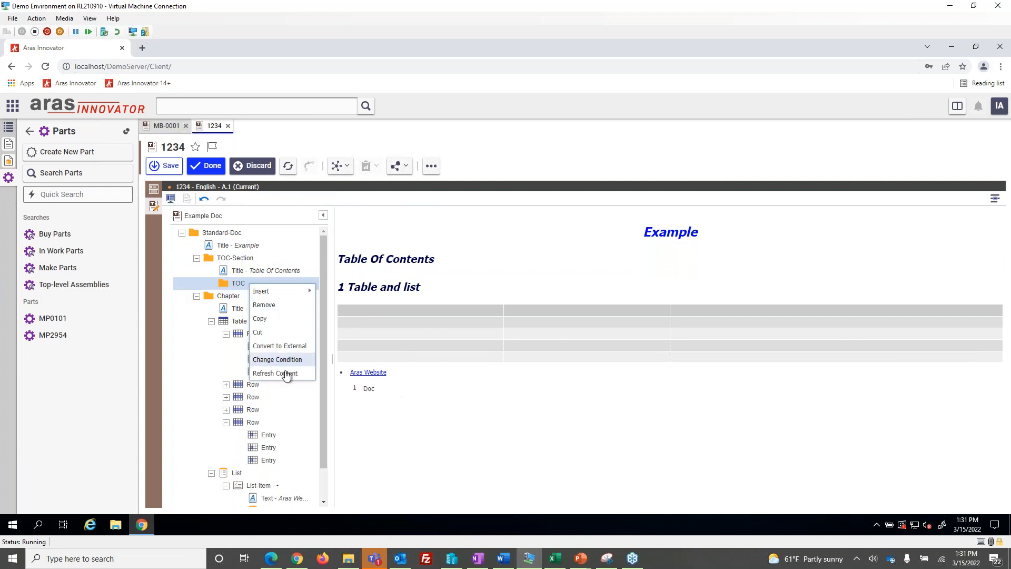
{"action": "left_click", "coordinate": [284, 373]}
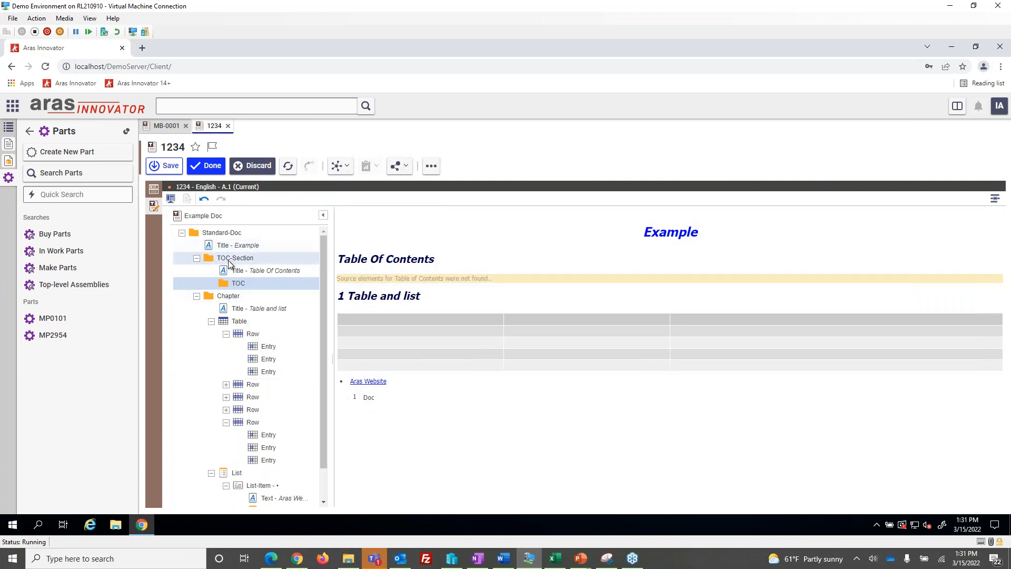
Try refreshing the content of the TOC element in the TOC-Section once more
{"action": "right_click", "coordinate": [228, 259]}
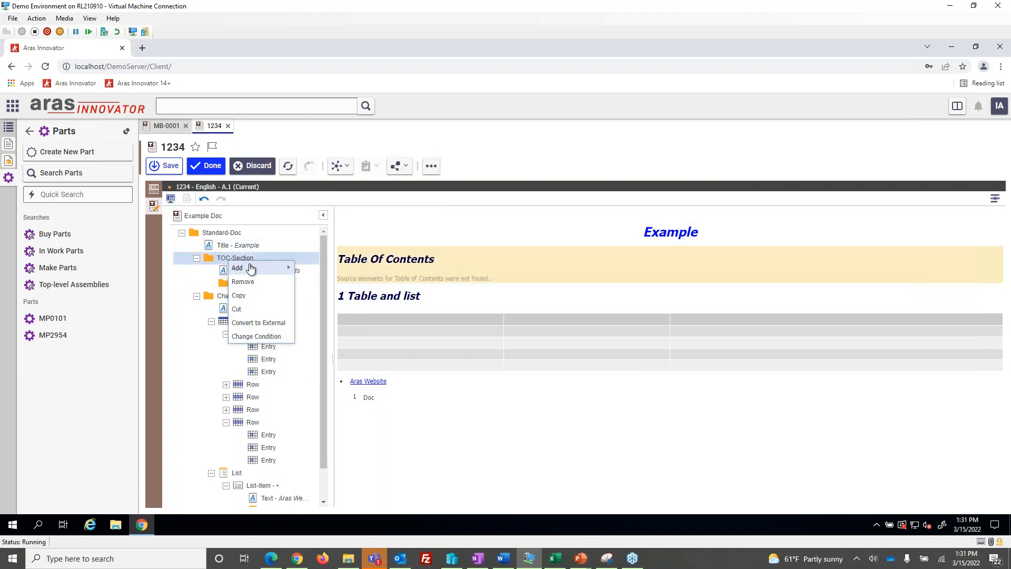
{"action": "mouse_move", "coordinate": [250, 269]}
{"action": "left_click", "coordinate": [225, 271]}
{"action": "left_click", "coordinate": [226, 284]}
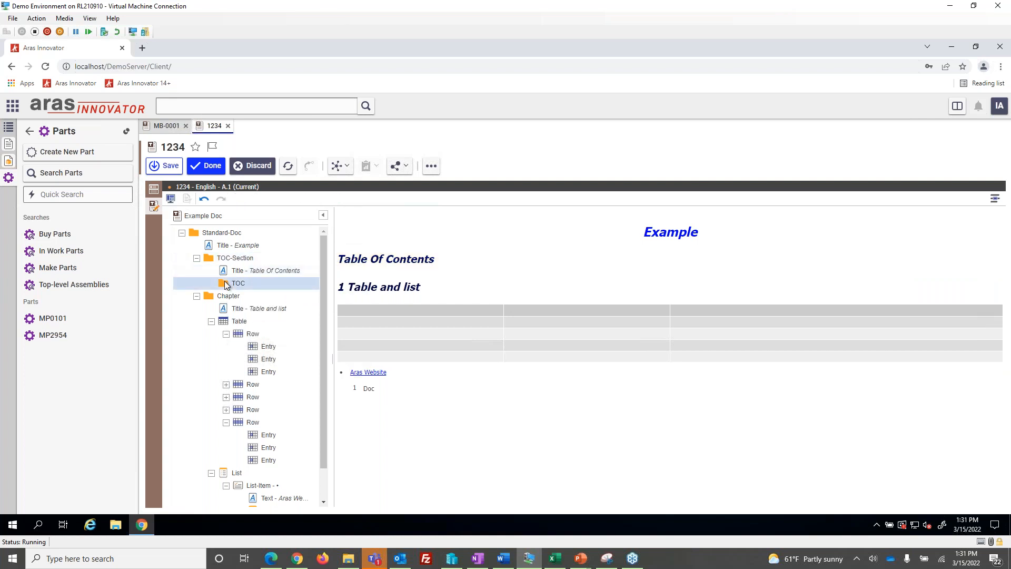
{"action": "right_click", "coordinate": [244, 284]}
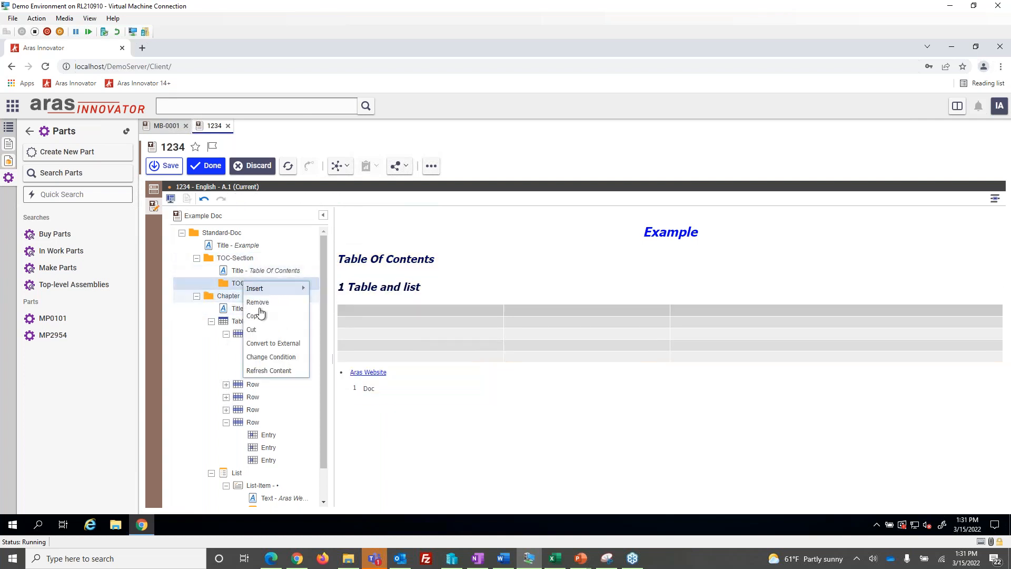
{"action": "left_click", "coordinate": [269, 371]}
Discard the unsaved edits to document 1234 and switch to the PowerPoint slide show
{"action": "left_click", "coordinate": [201, 262]}
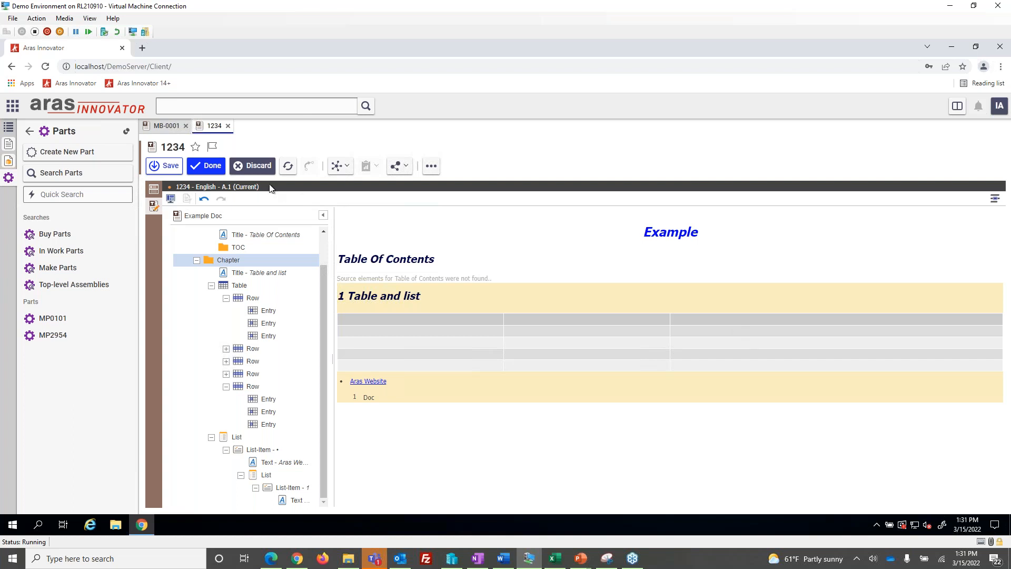
{"action": "left_click", "coordinate": [253, 165]}
{"action": "left_click", "coordinate": [583, 350]}
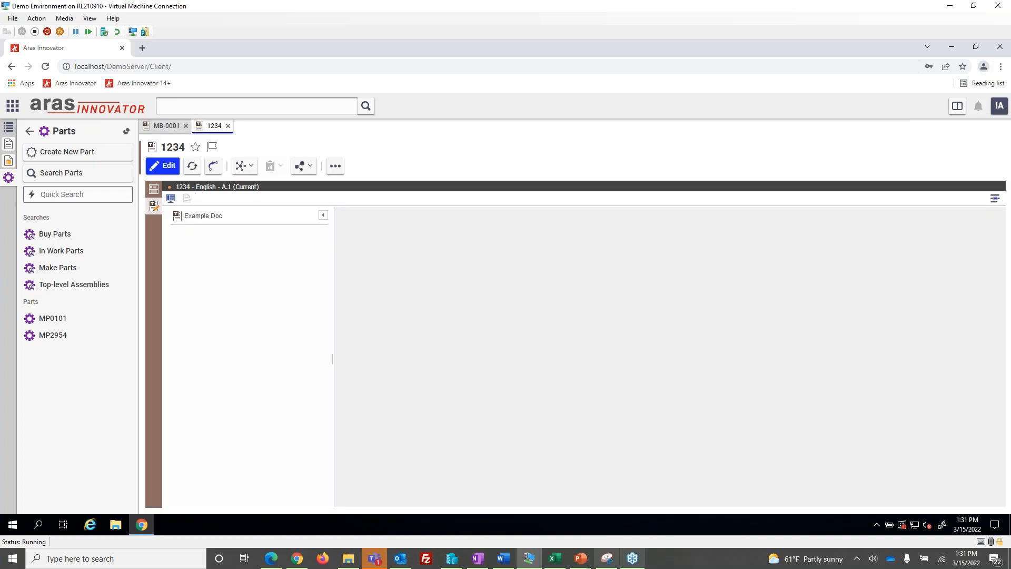
{"action": "mouse_move", "coordinate": [581, 566]}
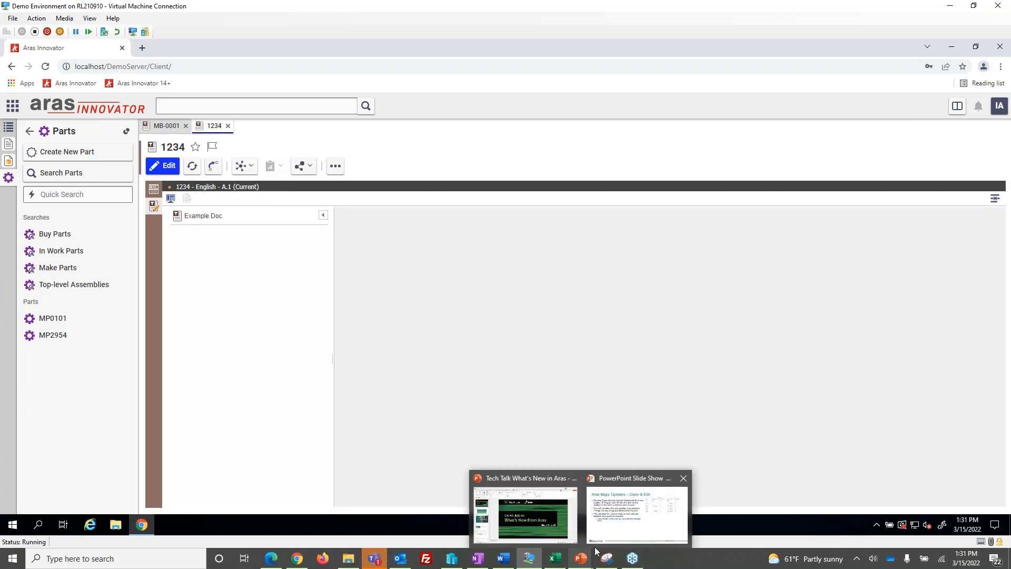
{"action": "left_click", "coordinate": [518, 503]}
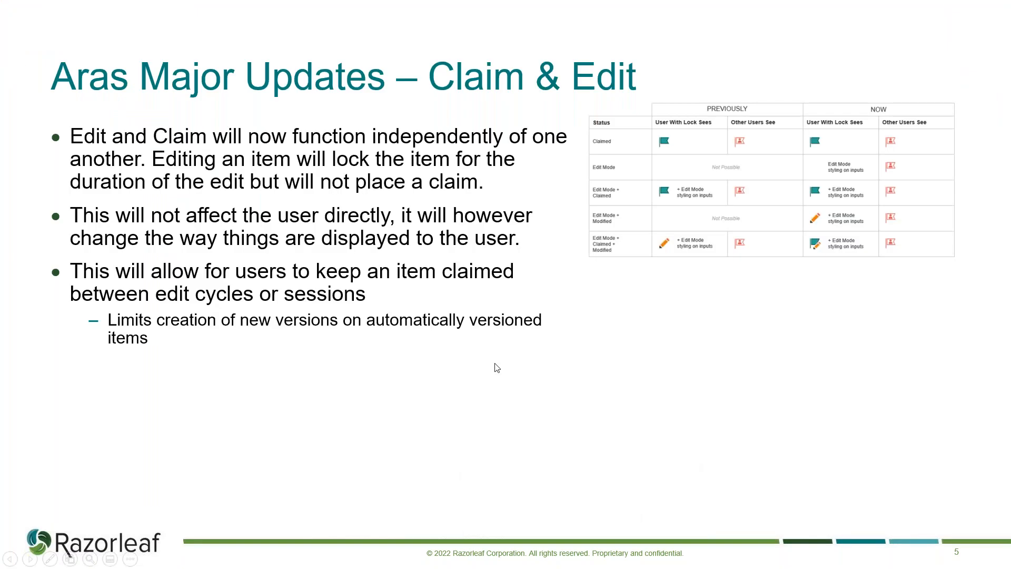
{"action": "key", "text": "Right"}
{"action": "key", "text": "Right"}
{"action": "key", "text": "Right"}
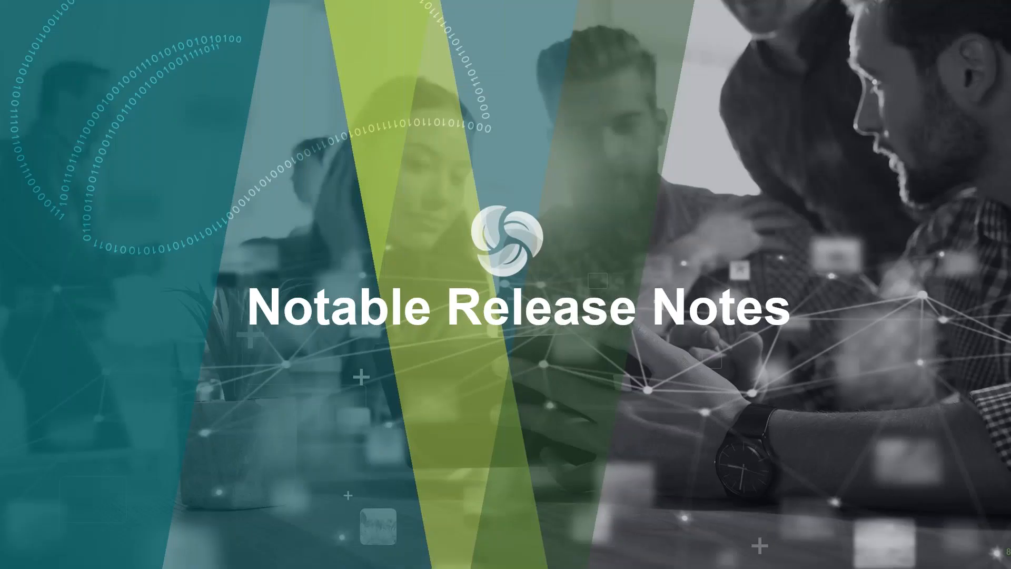
{"action": "key", "text": "Right"}
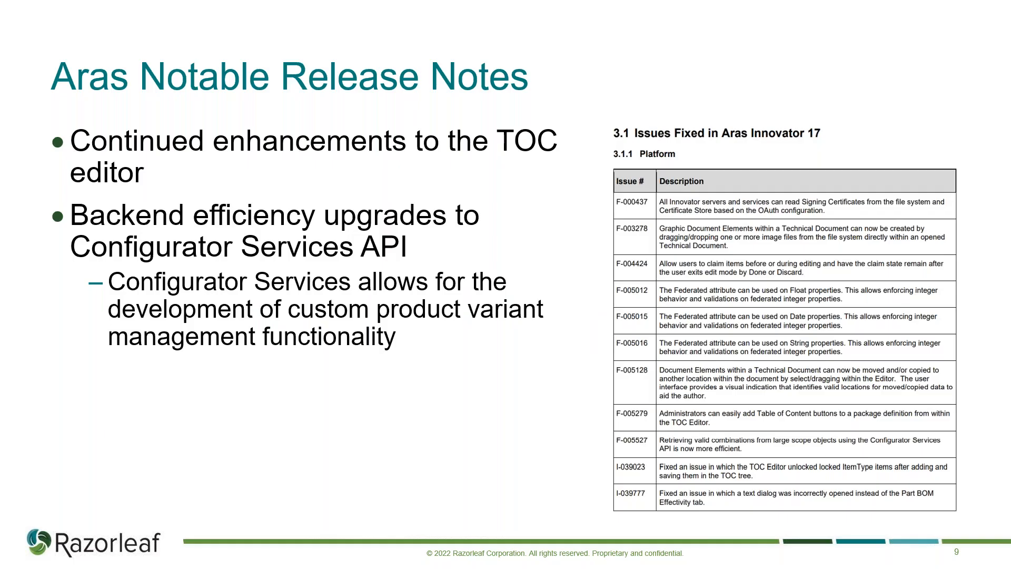